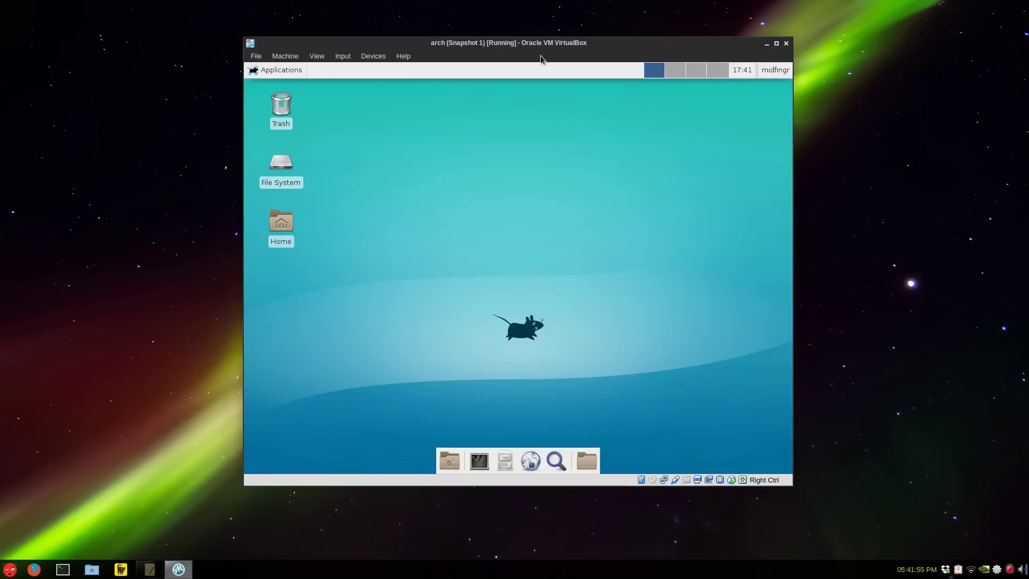
Drag the VirtualBox window a little lower and to the right on the host screen.
mouse_move(532, 46)
left_mouse_down()
mouse_move(603, 109)
mouse_move(647, 59)
mouse_move(564, 170)
mouse_move(563, 59)
mouse_move(543, 59)
left_mouse_up()
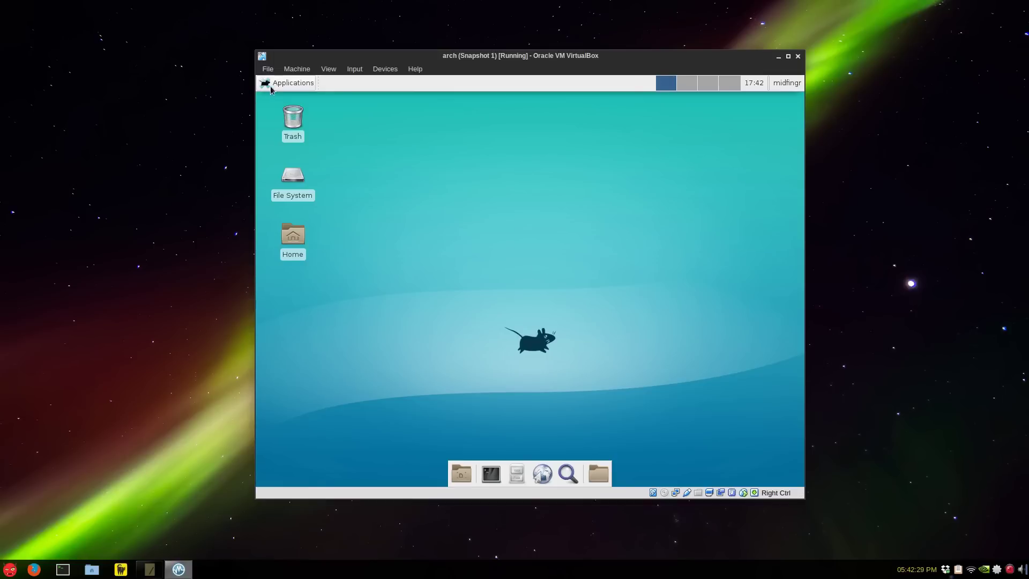
Open a terminal from the dock and move it lower to uncover the desktop icons.
left_click(278, 84)
left_click(536, 258)
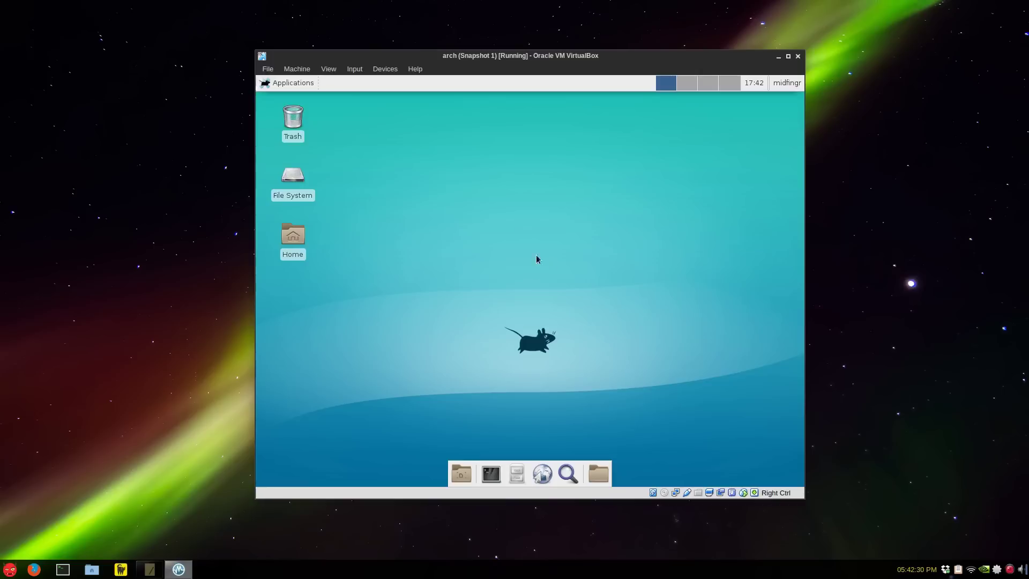
left_click(490, 481)
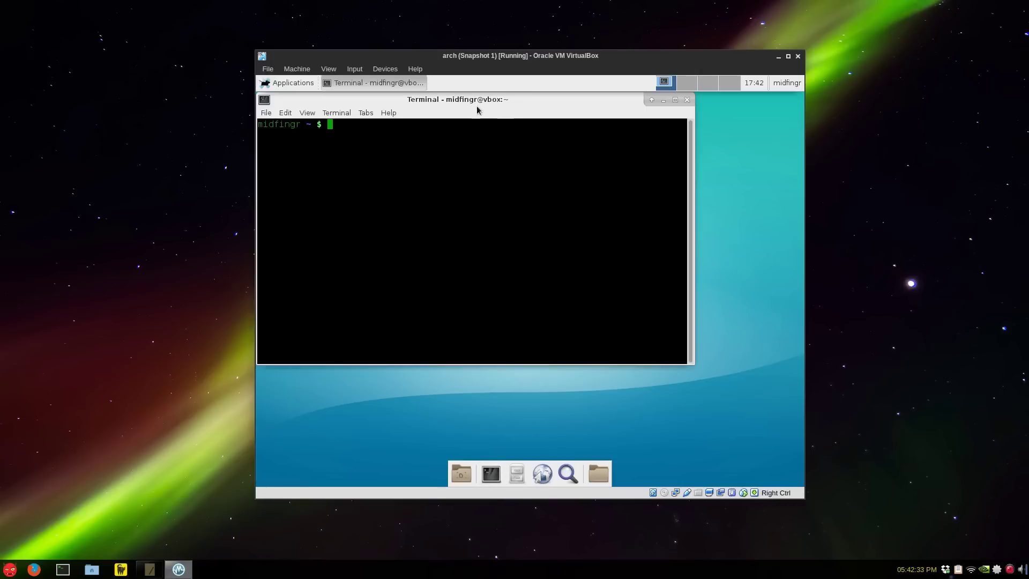
left_click_drag(473, 103, 546, 140)
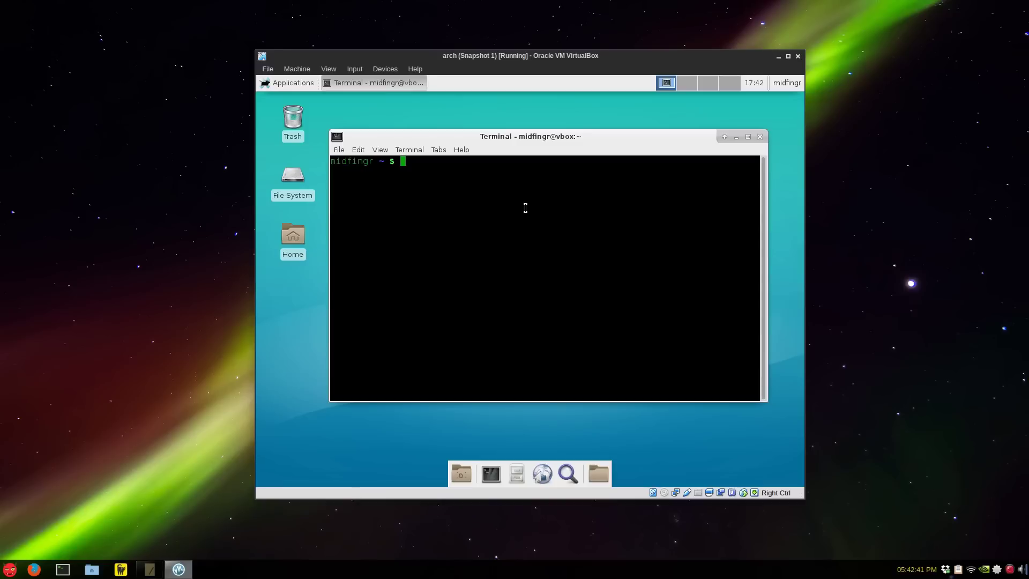
Search the AUR with yaourt google-chrome and choose package 1, the stable build.
type("yaourt")
type("google-chrome")
key("Return")
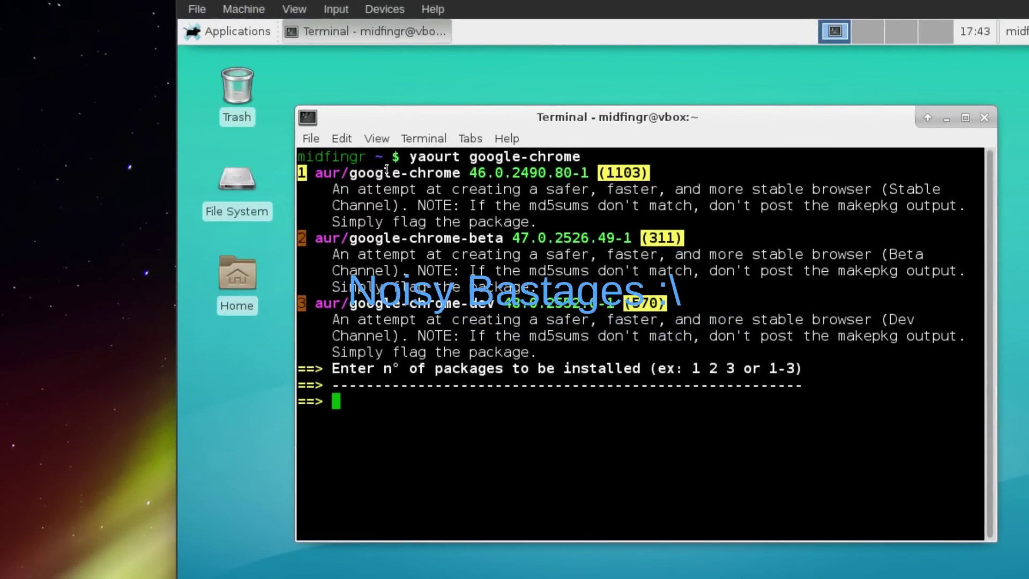
type("1")
key("Return")
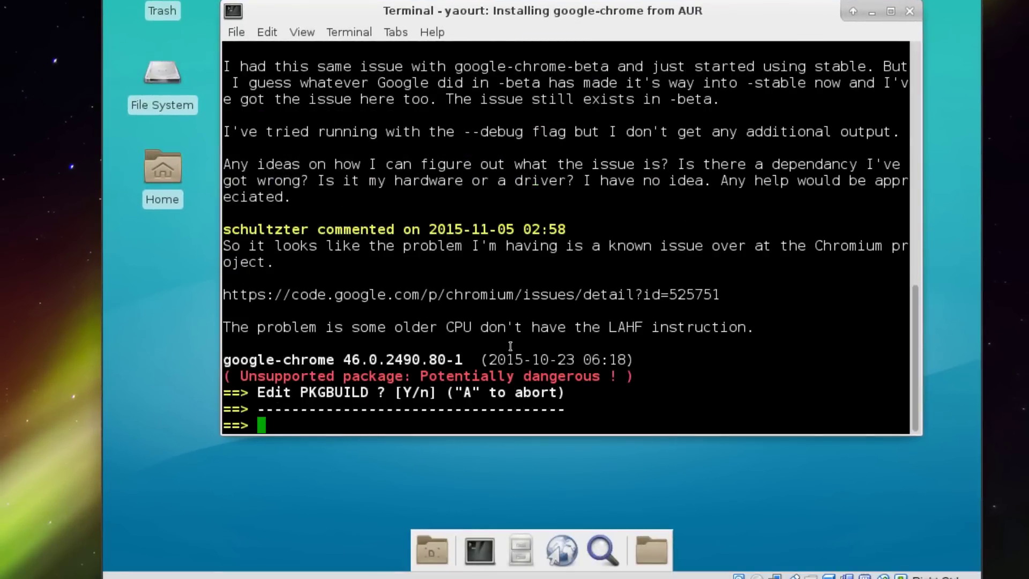
Decline editing the PKGBUILD and install script, then build and install google-chrome with dependencies.
type("n")
key("Return")
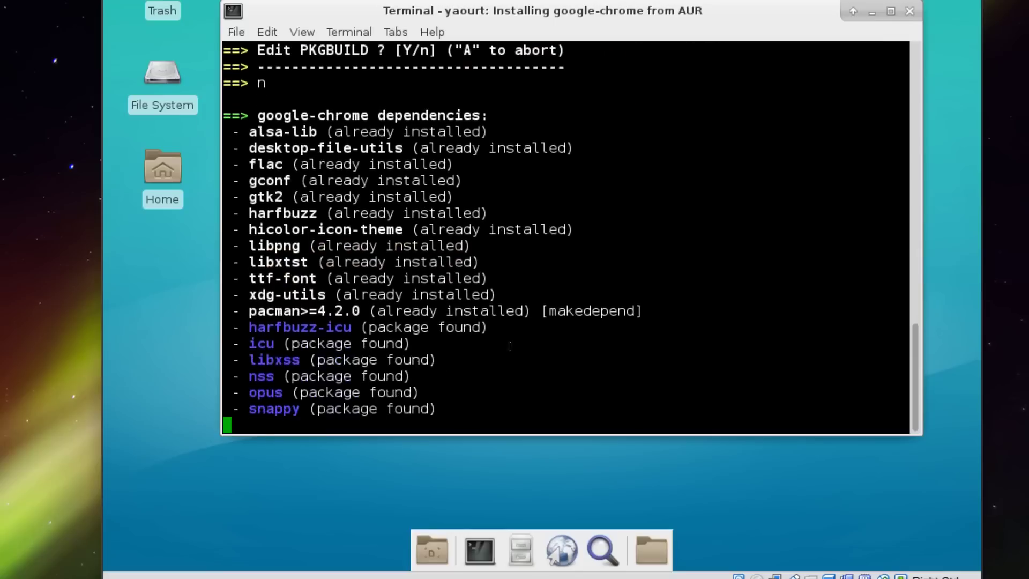
type("n")
key("Return")
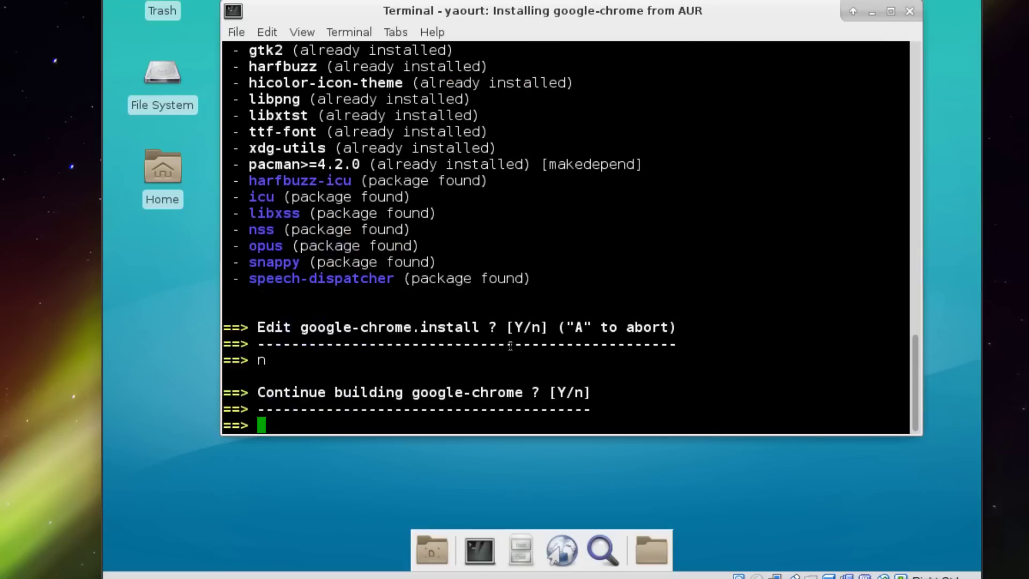
key("Return")
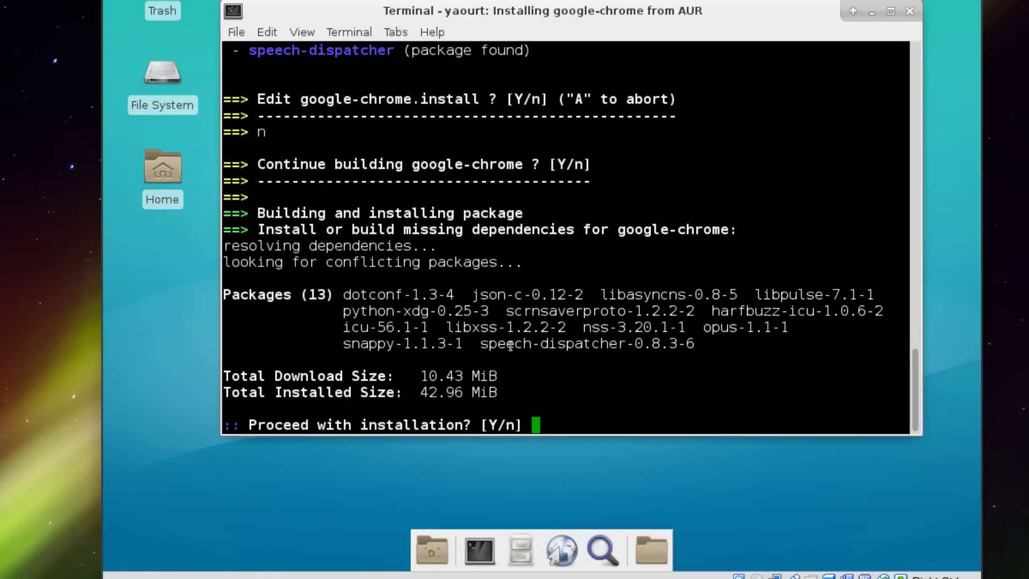
key("Return")
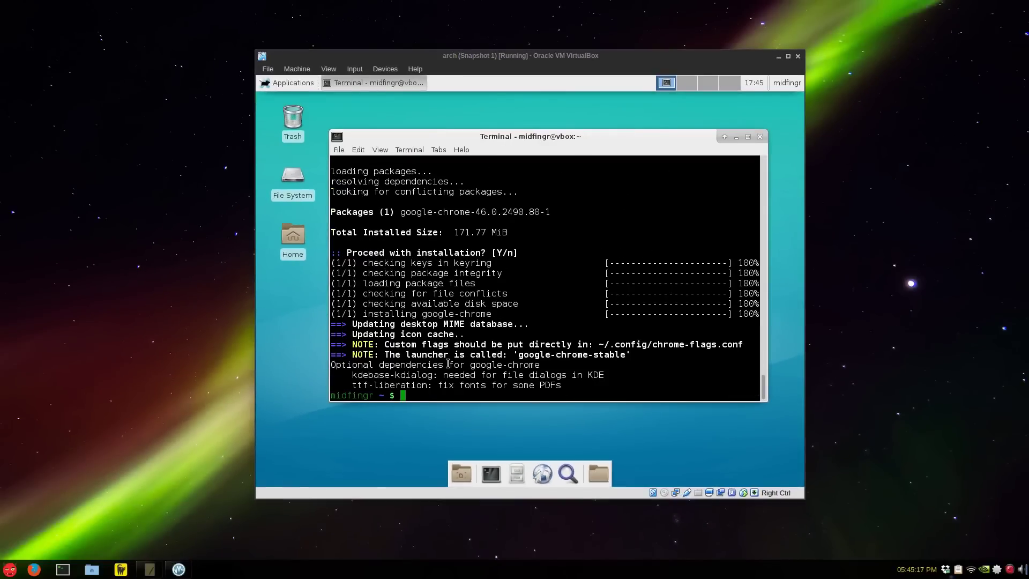
Look over the install NOTE lines, including the ~/.config/chrome-flags.conf path.
left_click_drag(360, 343, 646, 354)
left_click(646, 354)
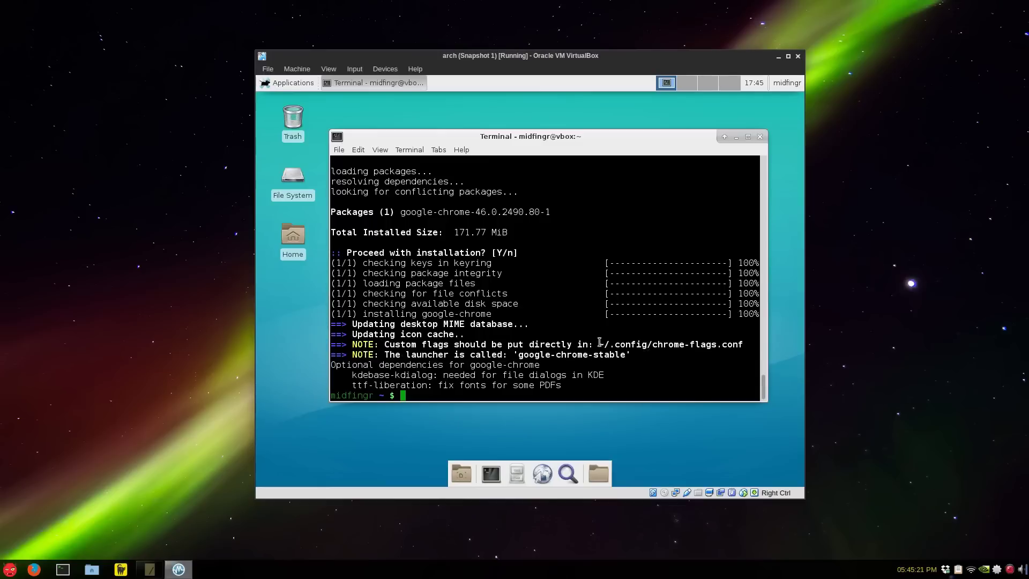
double_click(633, 351)
left_click(558, 347)
double_click(619, 345)
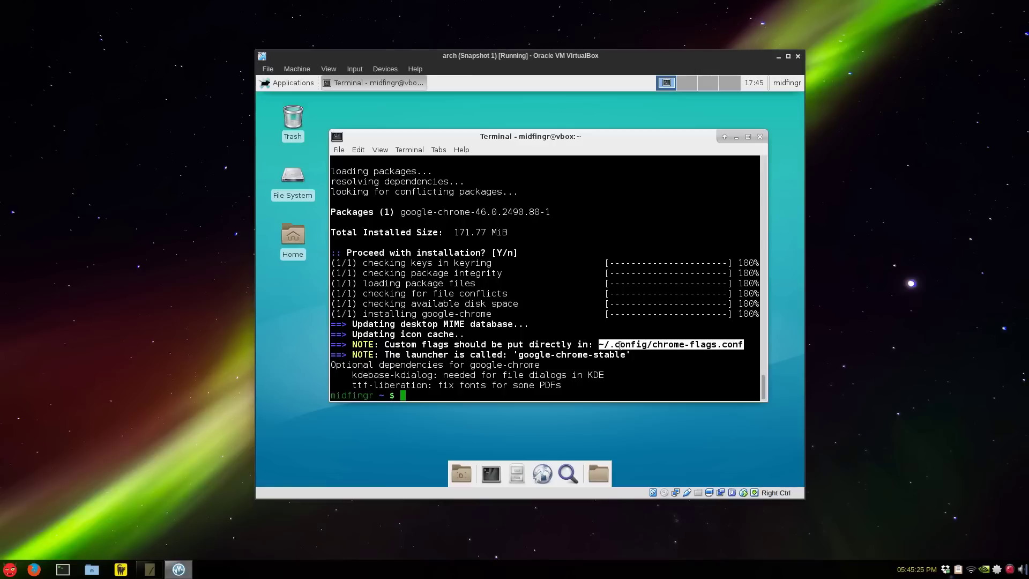
left_click(619, 345)
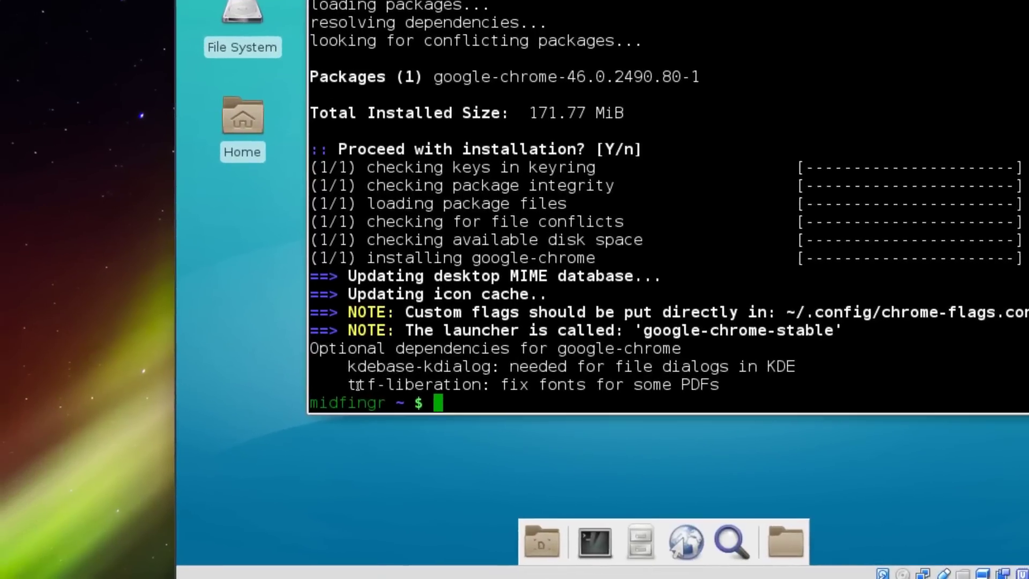
Copy the ttf-liberation package name and run pac ttf-liberation to install the fonts.
double_click(454, 386)
right_click(418, 387)
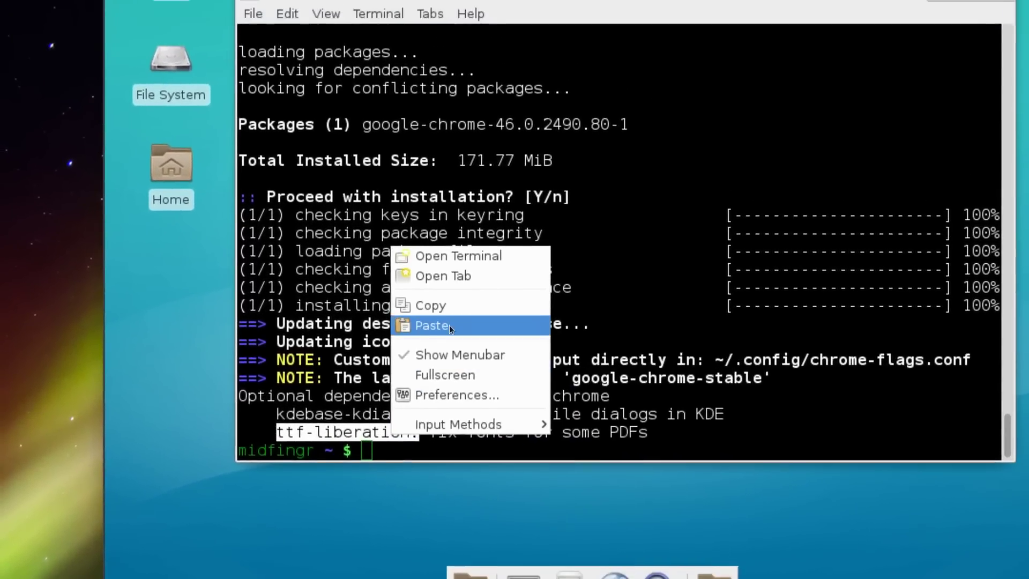
left_click(445, 315)
type("pac")
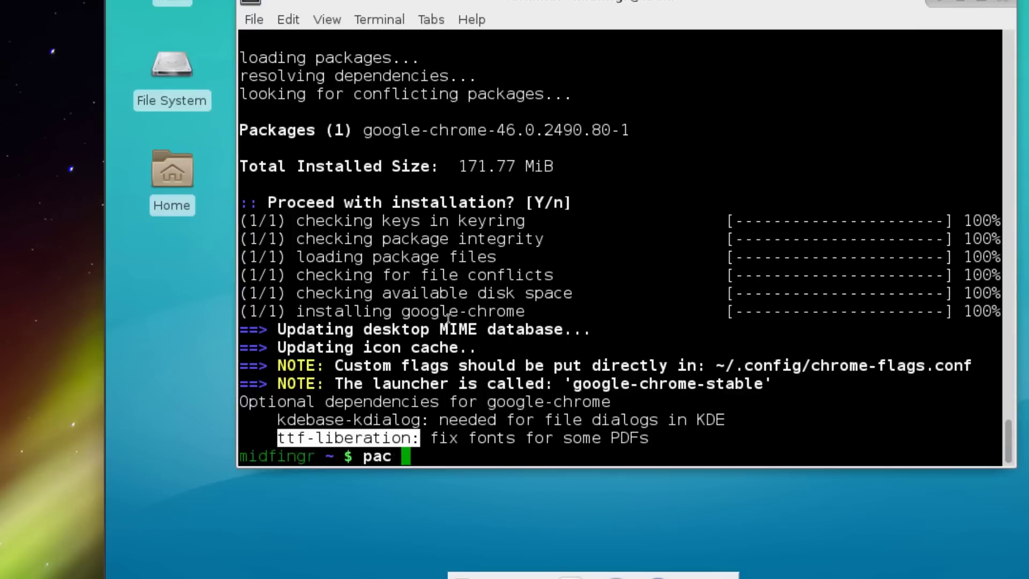
key("ctrl+shift+v")
key("BackSpace")
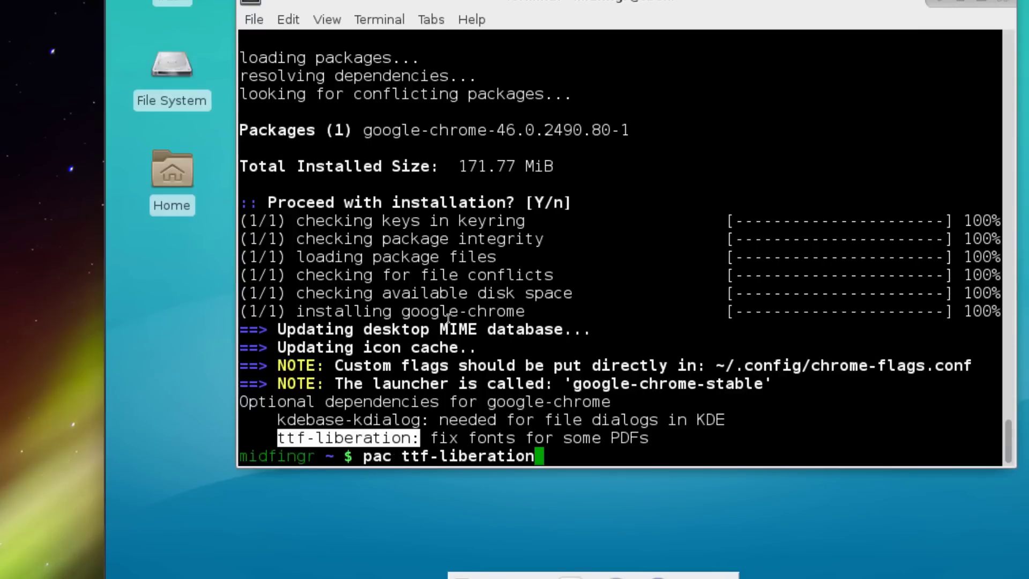
key("Return")
key("Return")
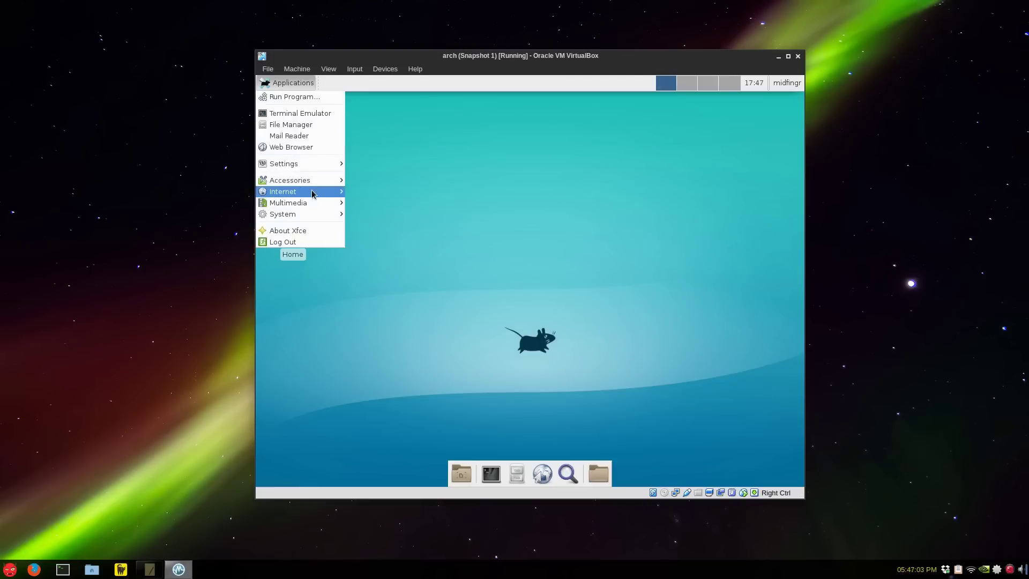
Launch Google Chrome, accept the first-run dialog as default browser, then close Chrome.
mouse_move(311, 194)
left_click(387, 214)
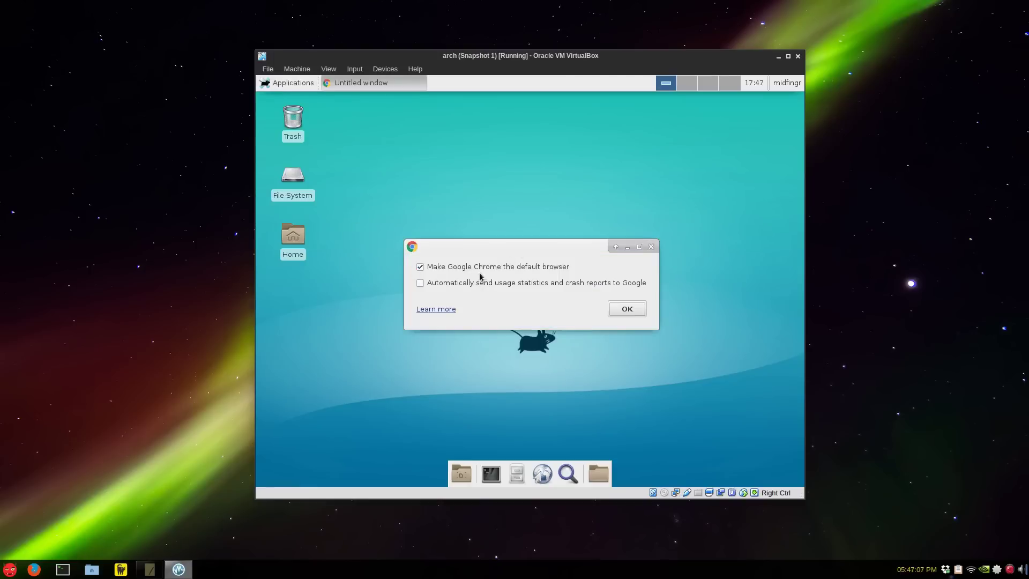
left_click(630, 308)
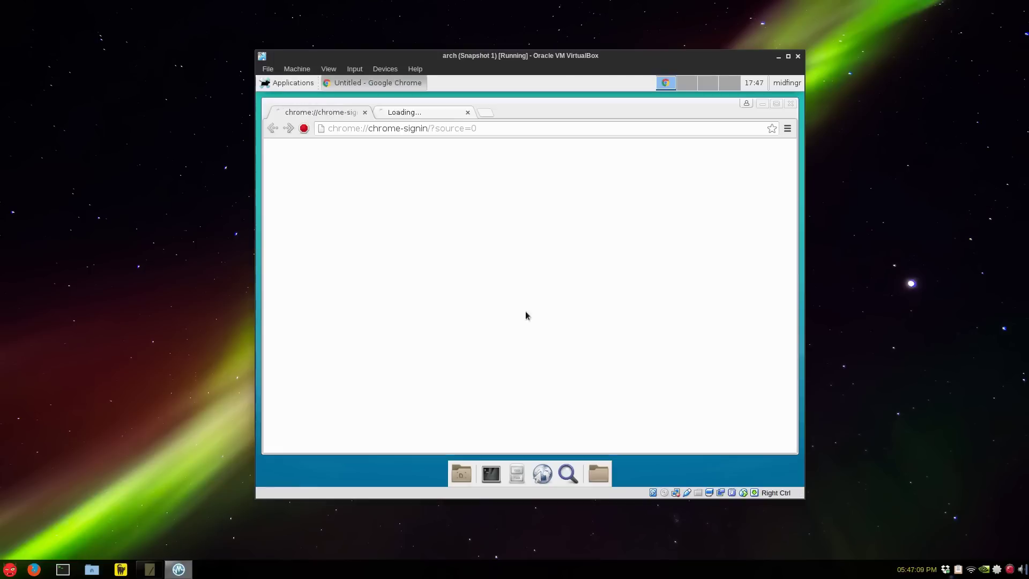
left_click(365, 112)
left_click(788, 105)
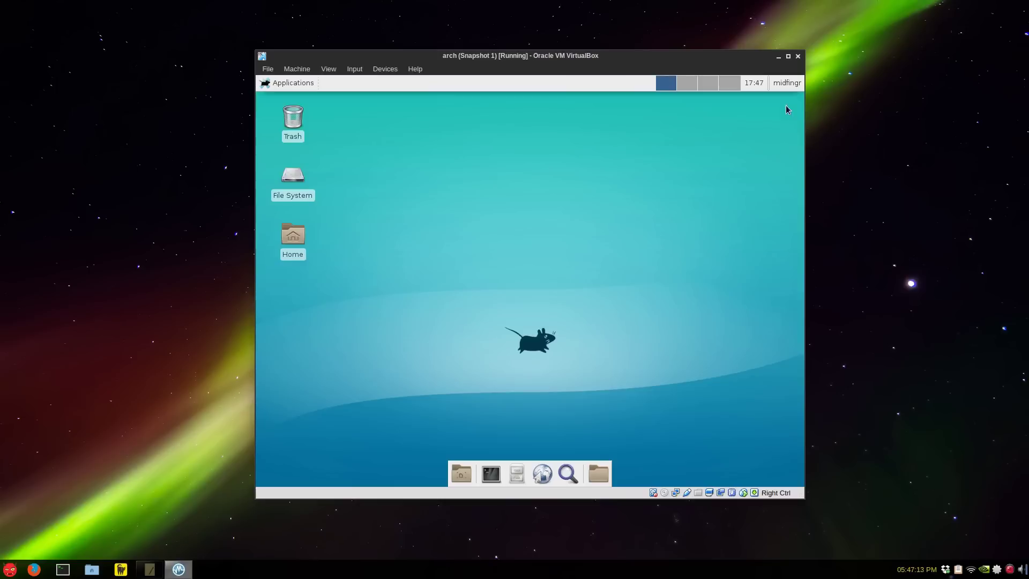
Open the file manager and go to the hidden ~/.local folder.
left_click(515, 473)
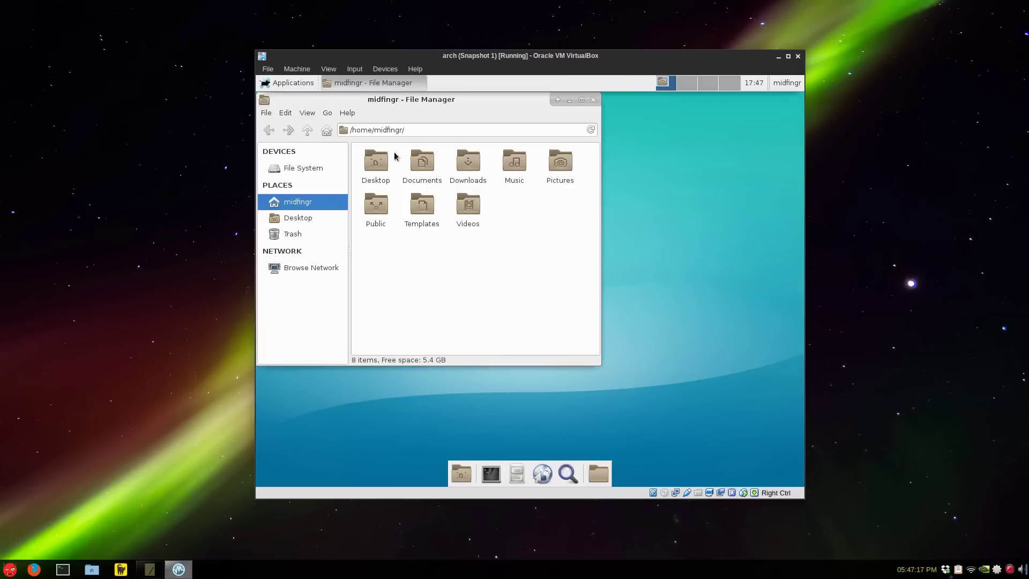
left_click(431, 129)
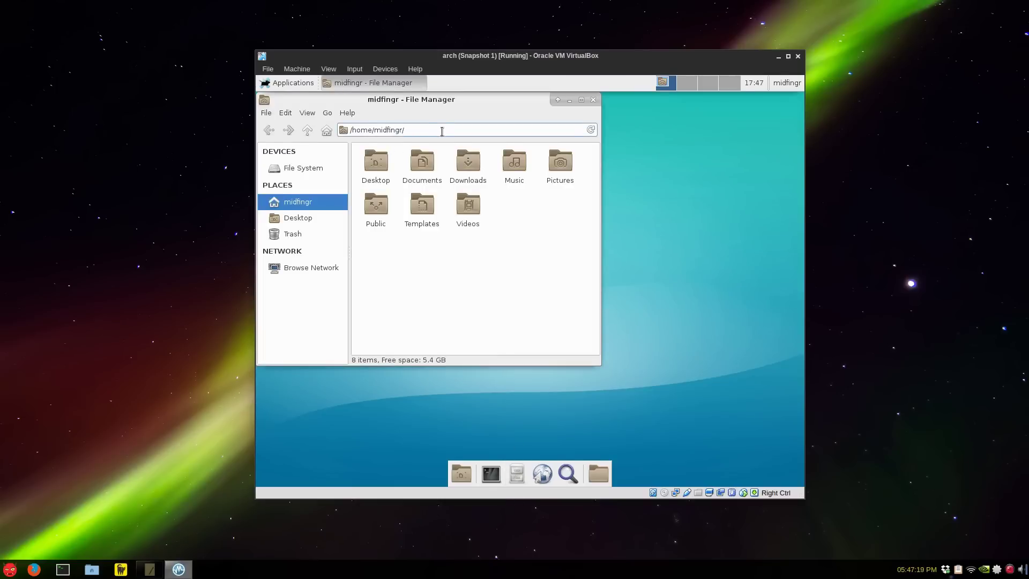
type(".l")
key("Return")
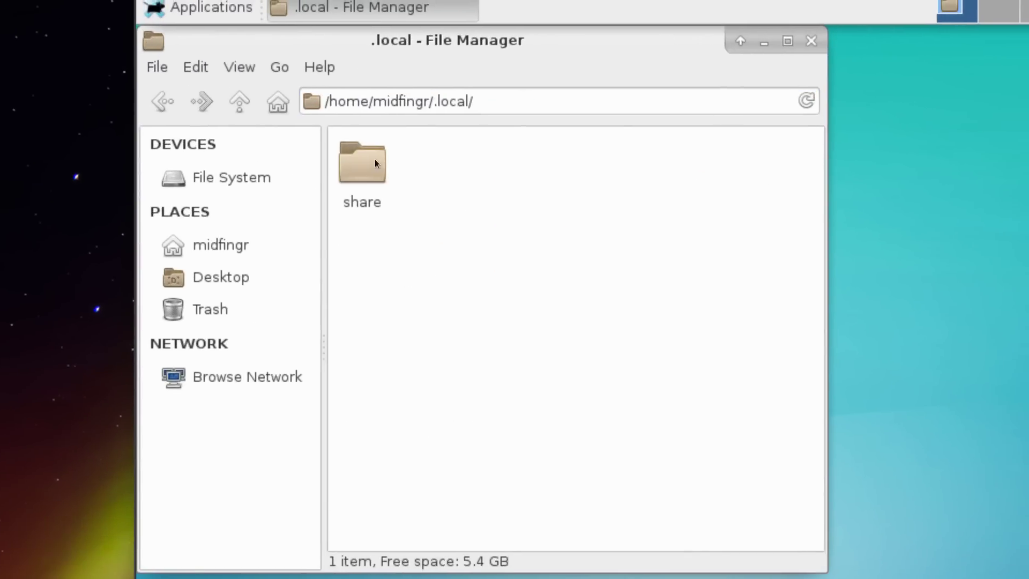
Browse into share/icons/hicolor/128x128/apps to see the Chrome app icons.
double_click(302, 189)
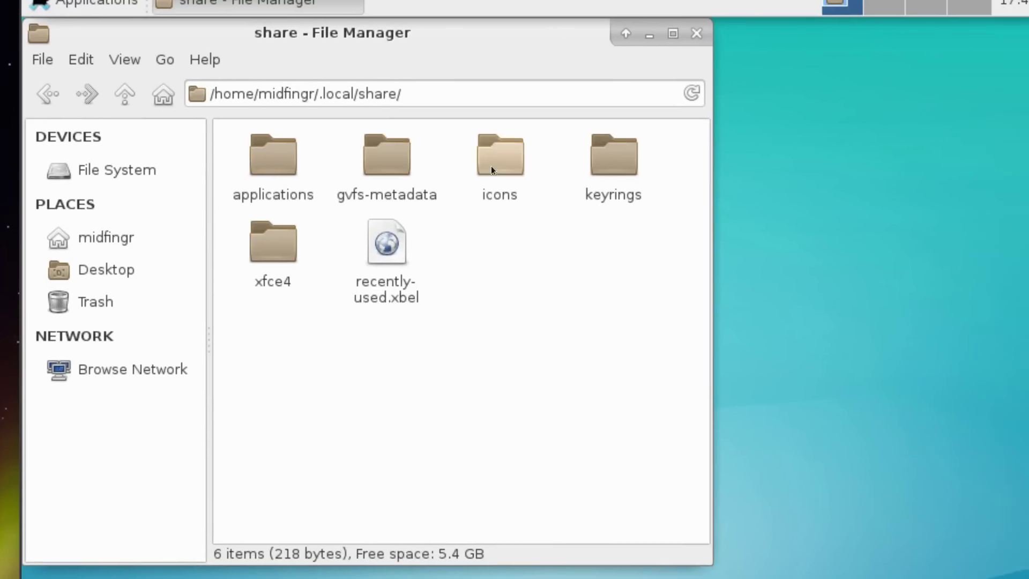
double_click(613, 170)
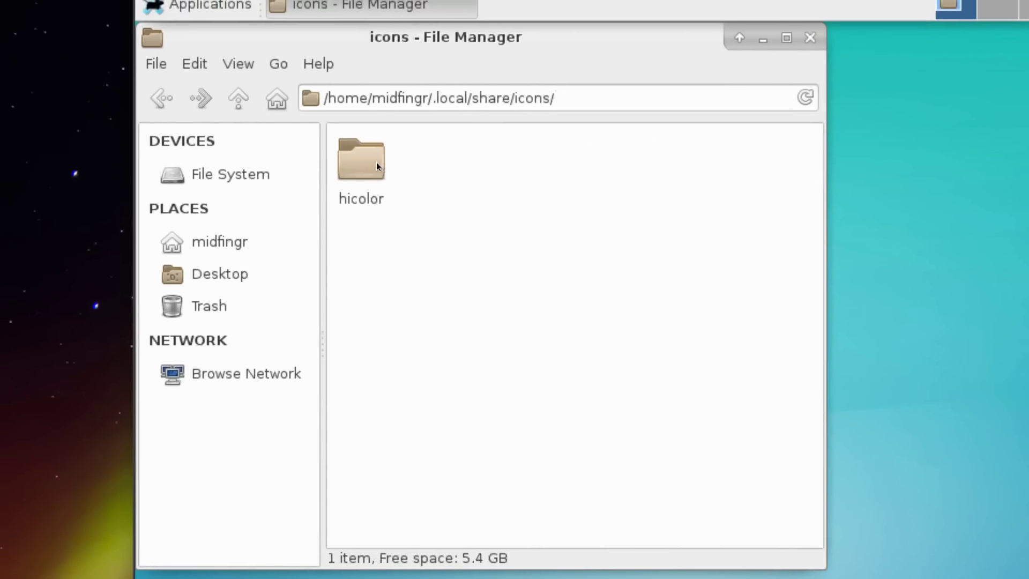
double_click(243, 156)
left_click(469, 160)
double_click(481, 162)
double_click(369, 160)
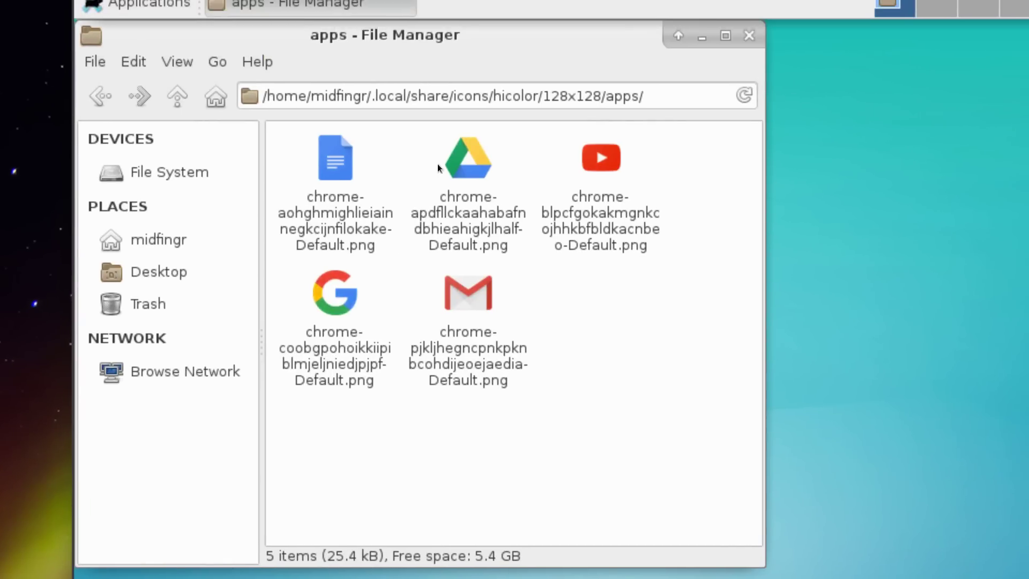
Go back up through 128x128 and hicolor to the icons folder.
key("alt+Up")
key("alt+Up")
left_click(383, 262)
key("alt+Up")
left_click(383, 262)
key("alt+Up")
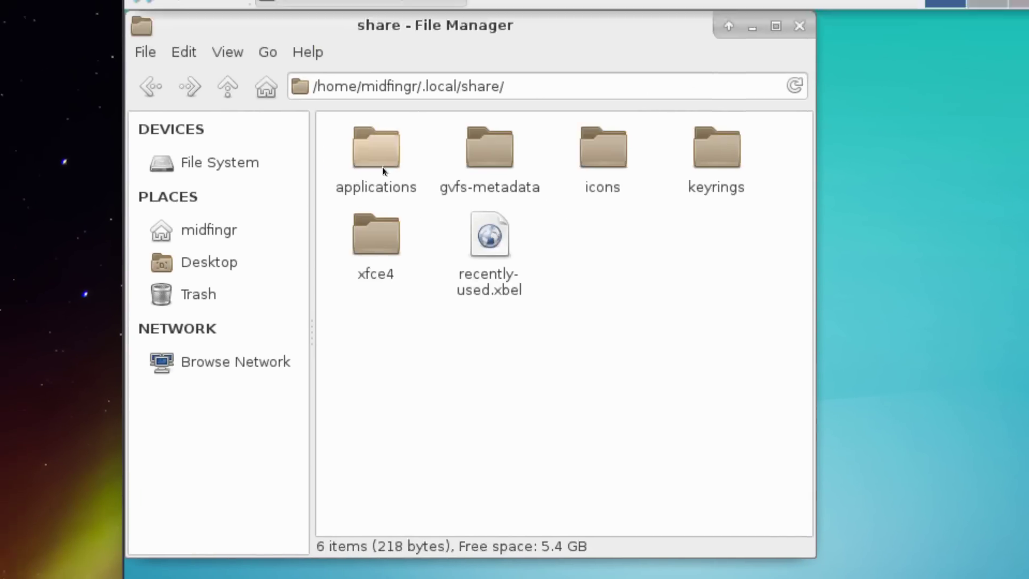
Open ~/.local/share/applications and select all five chrome .desktop launchers.
left_click(344, 104)
double_click(378, 161)
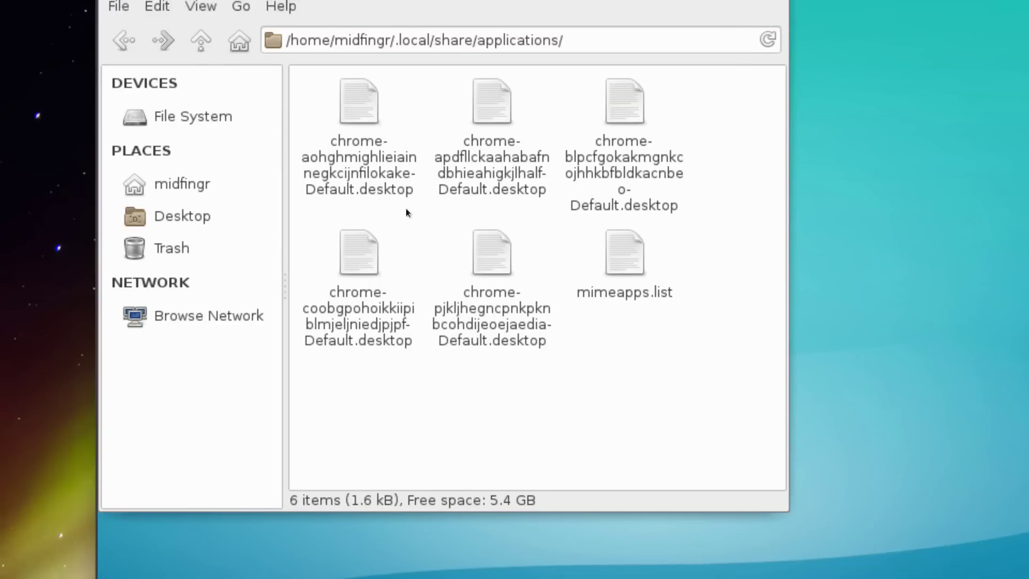
left_click(262, 166)
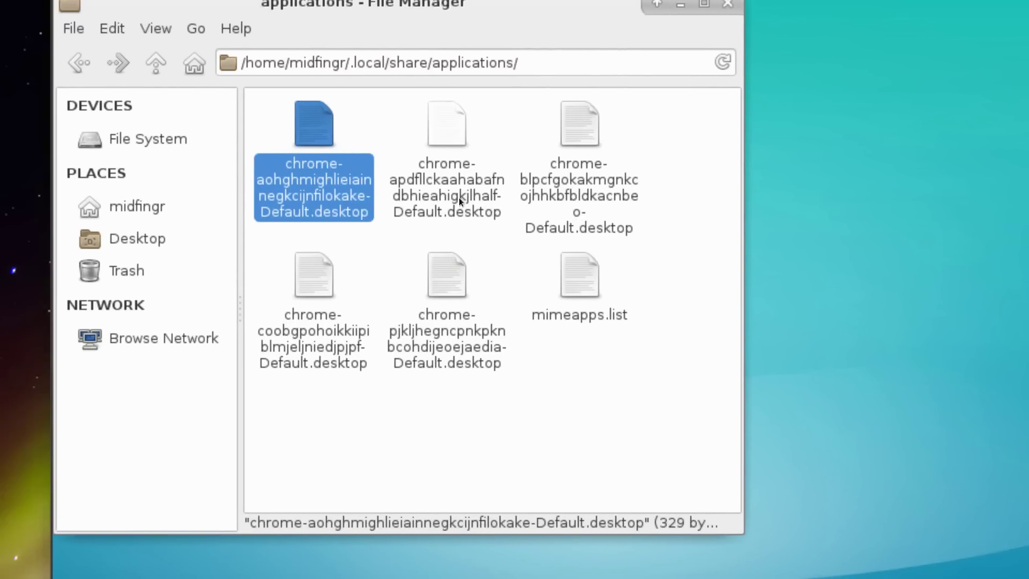
left_click(459, 197, "ctrl")
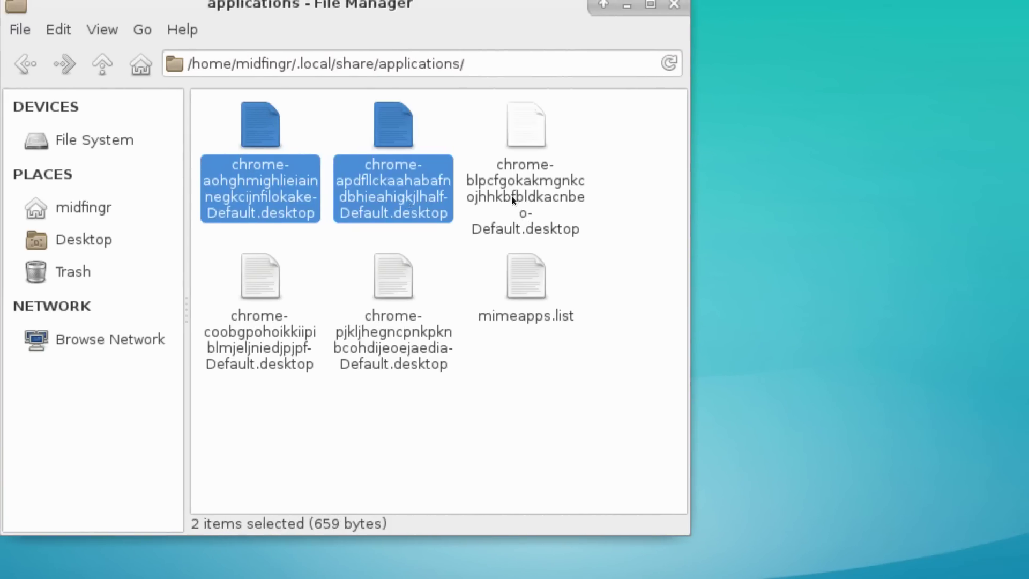
left_click(579, 195, "ctrl")
left_click(447, 337, "ctrl")
left_click(369, 257, "ctrl")
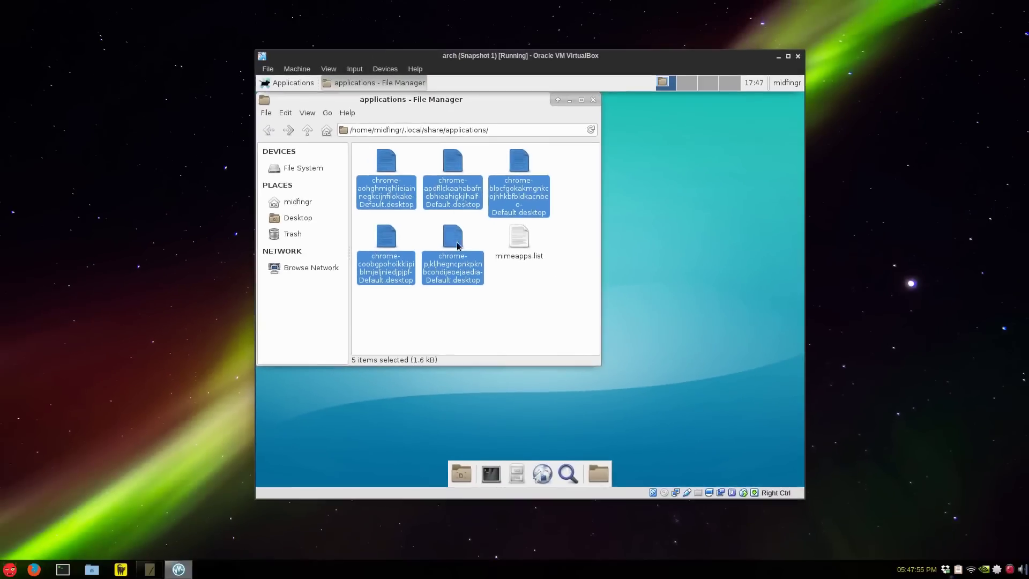
Copy the five launchers, paste them onto the desktop, and close the file manager.
left_click_drag(430, 100, 584, 130)
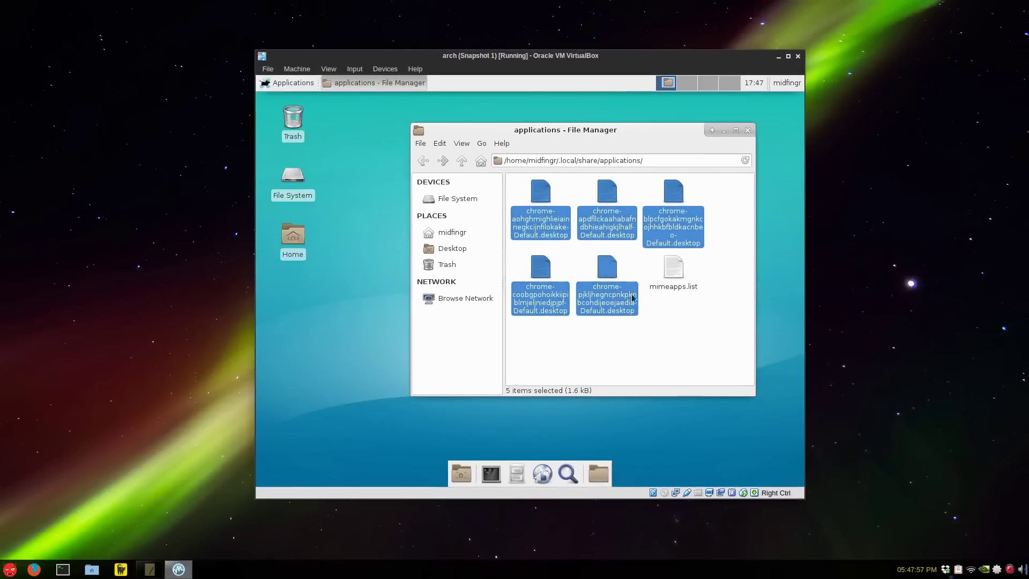
right_click(619, 307)
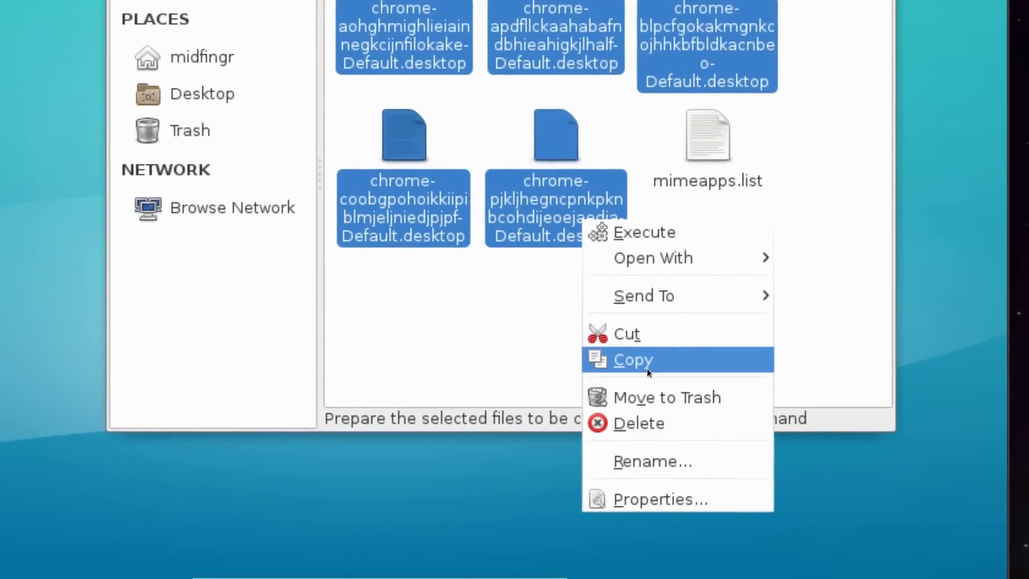
left_click(648, 360)
left_click(646, 307)
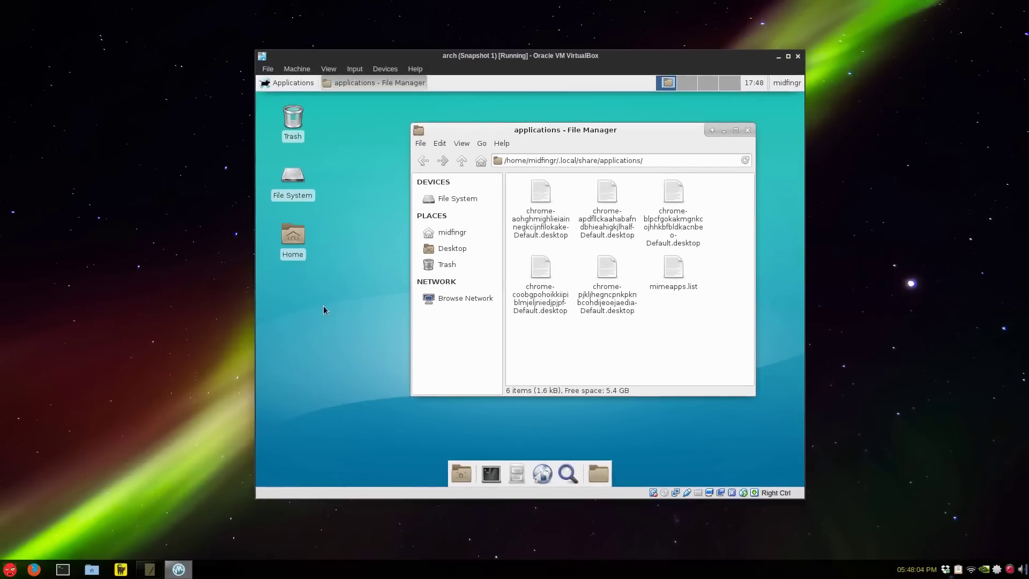
right_click(324, 307)
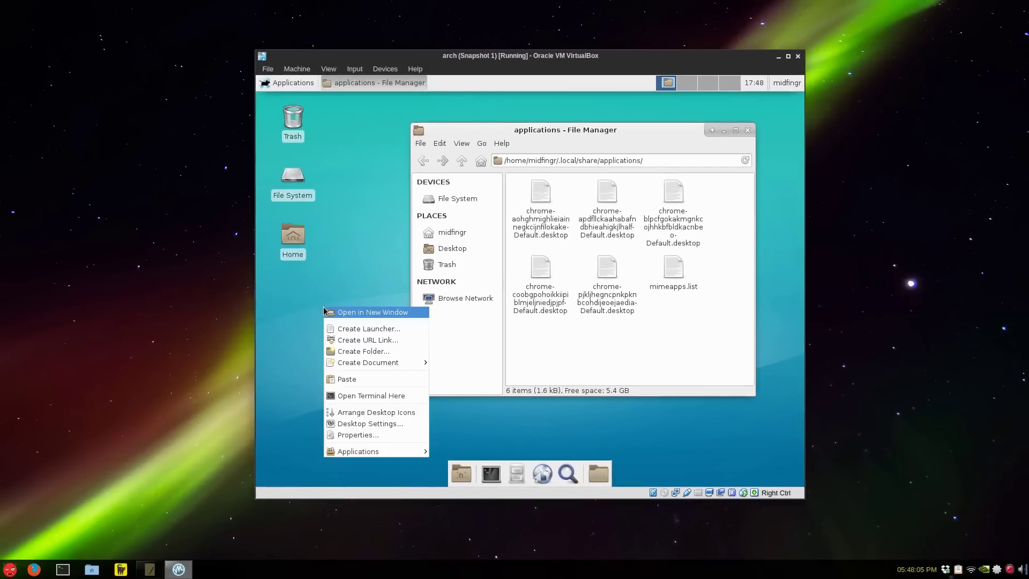
left_click(361, 381)
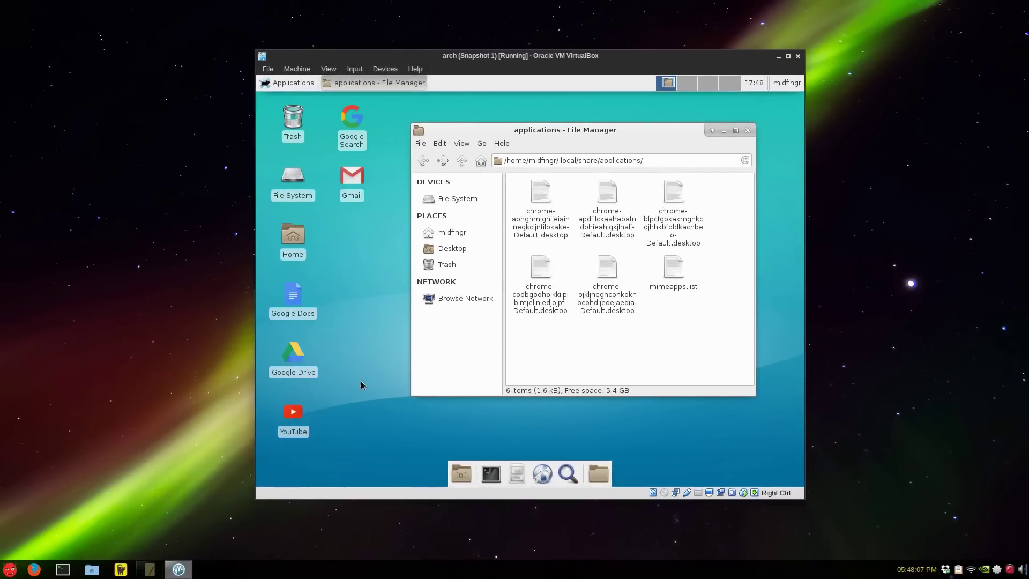
left_click(355, 320)
left_click(745, 130)
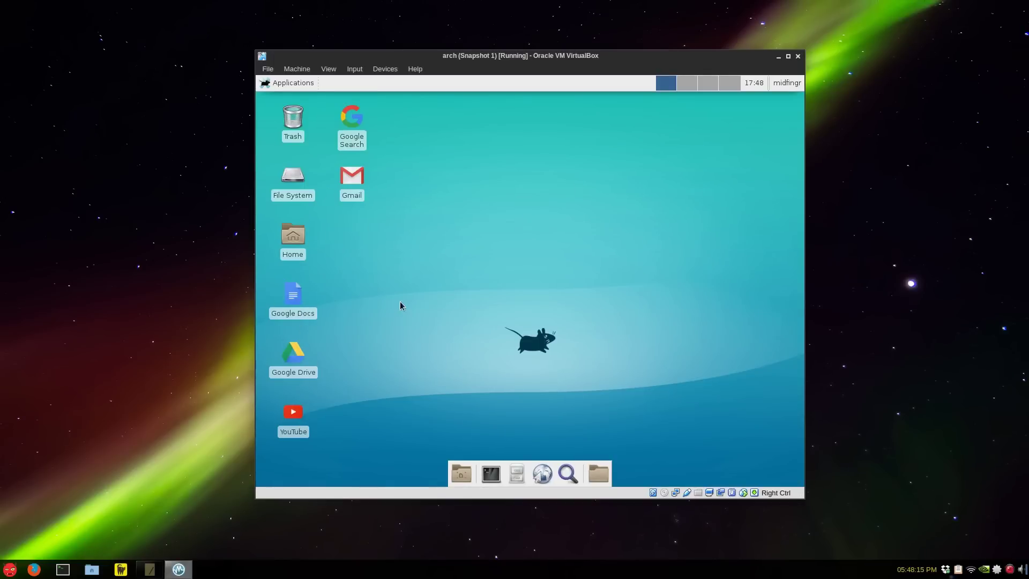
In Desktop Settings' Icons tab, uncheck Home, File System and Trash, then close.
right_click(481, 193)
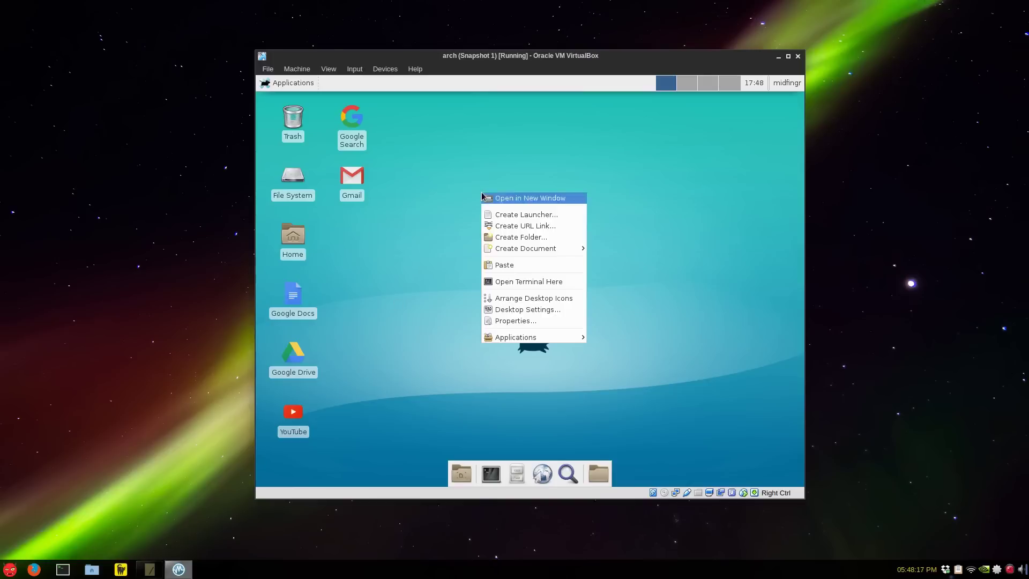
left_click(511, 309)
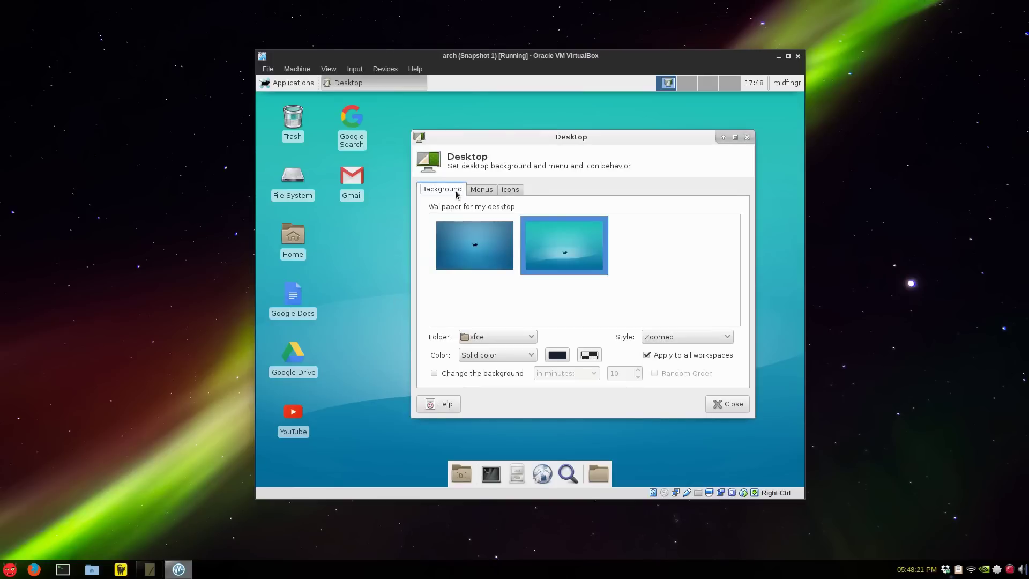
left_click(477, 191)
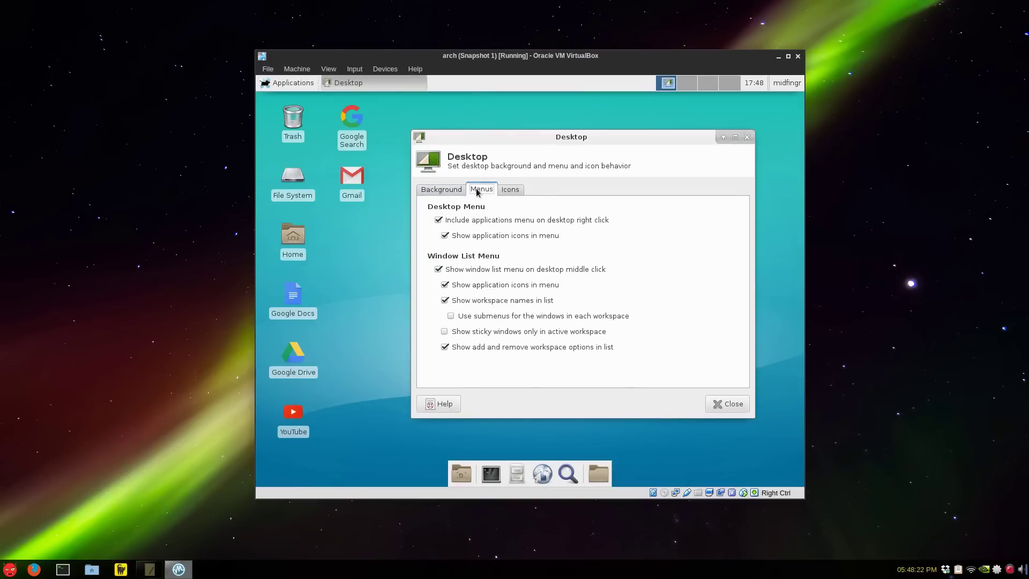
left_click(506, 190)
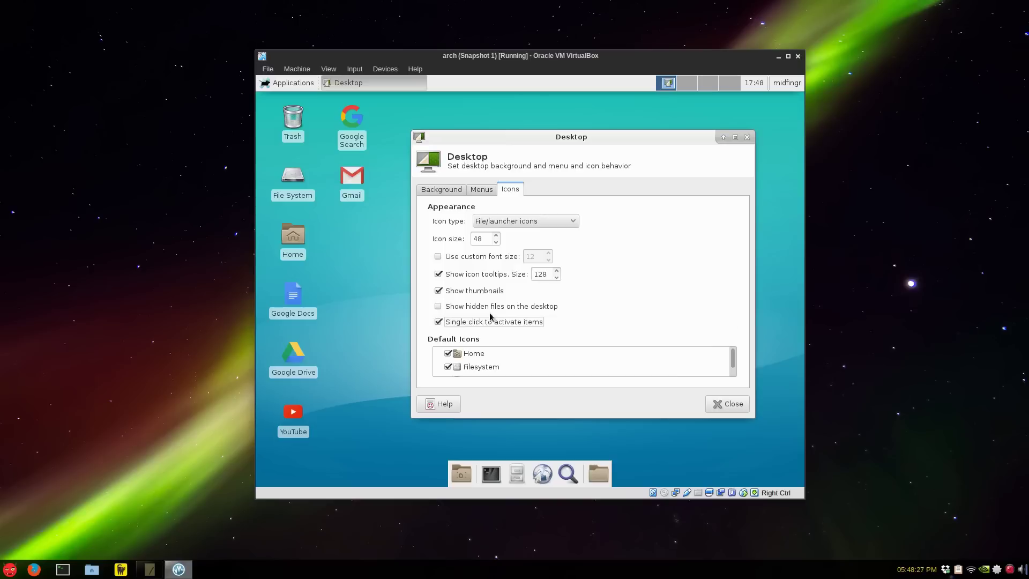
left_click(485, 353)
left_click(512, 367)
scroll(511, 368, "down", 1)
left_click(510, 357)
left_click(535, 368)
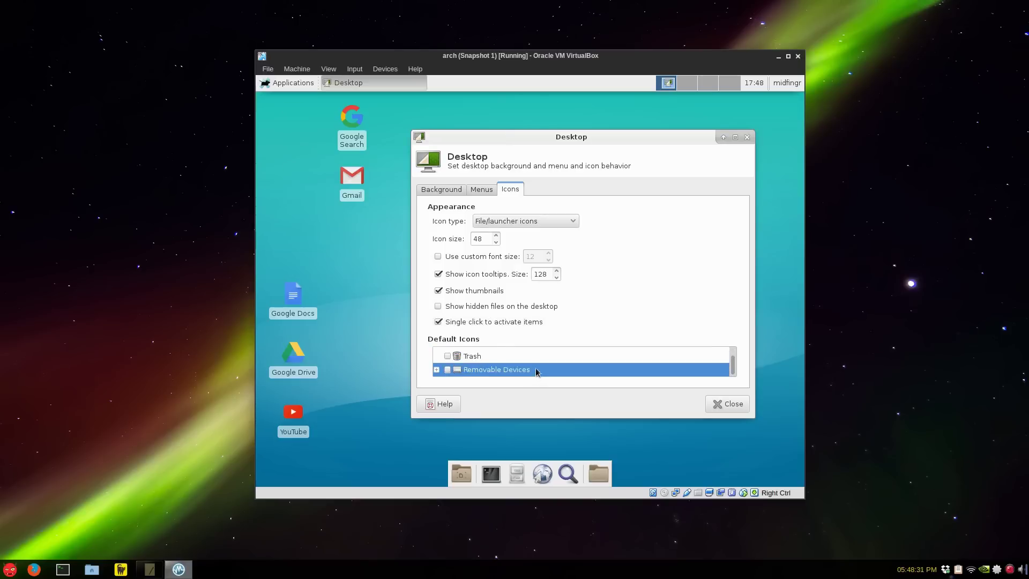
scroll(535, 368, "up", 2)
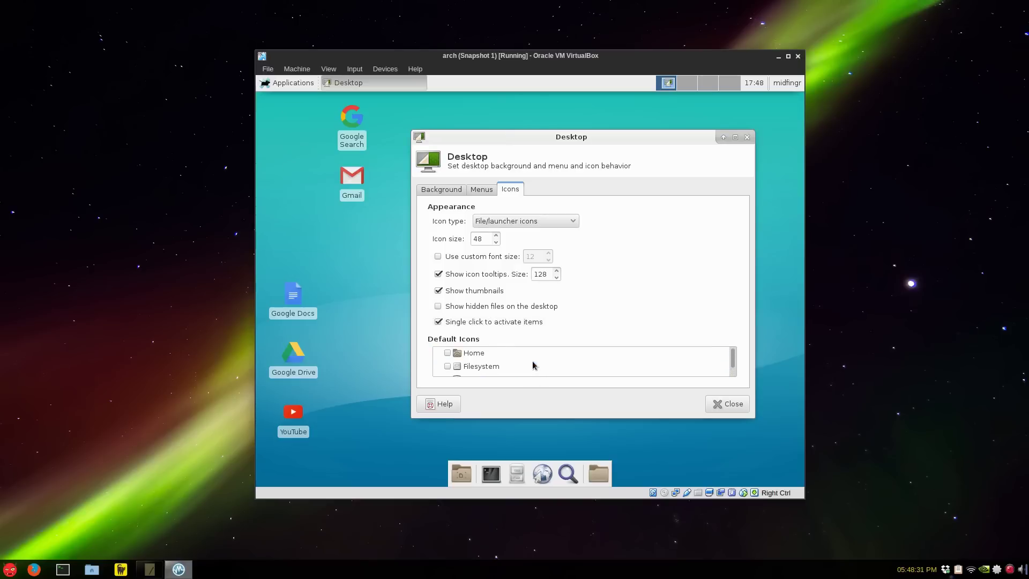
left_click(735, 407)
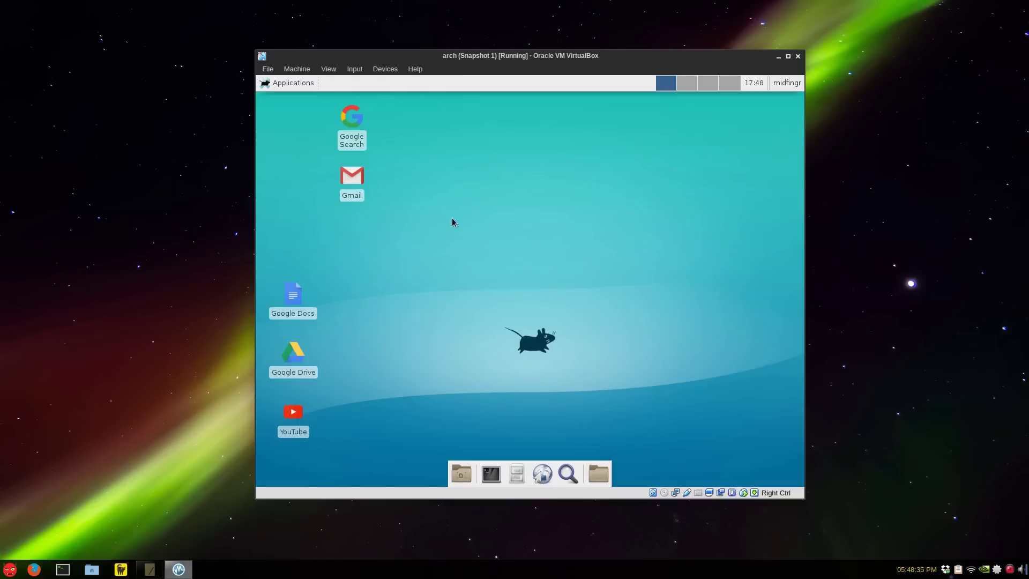
Add a new panel in Panel Preferences and move it beside the Gmail icon.
right_click(452, 83)
mouse_move(494, 154)
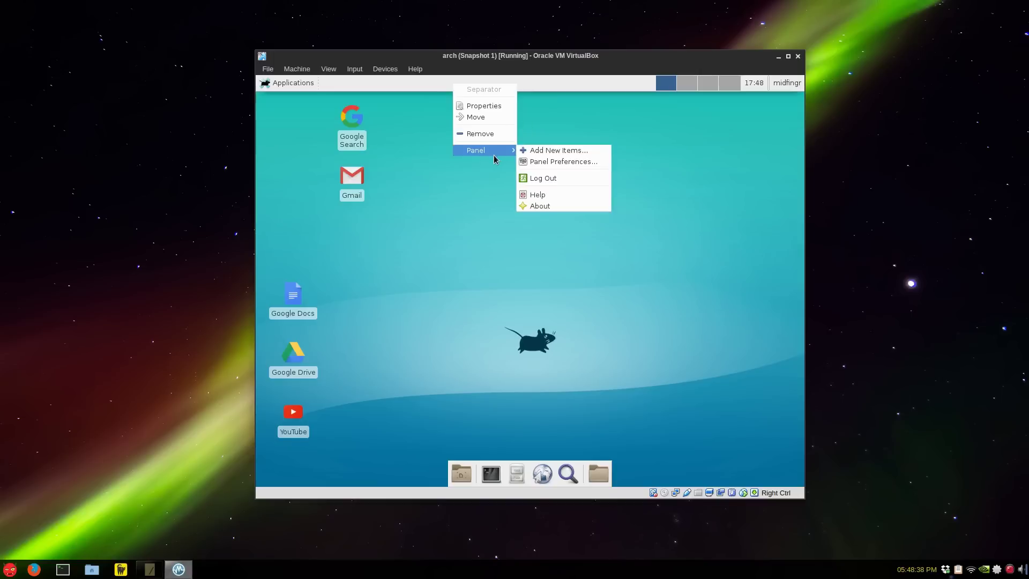
left_click(552, 162)
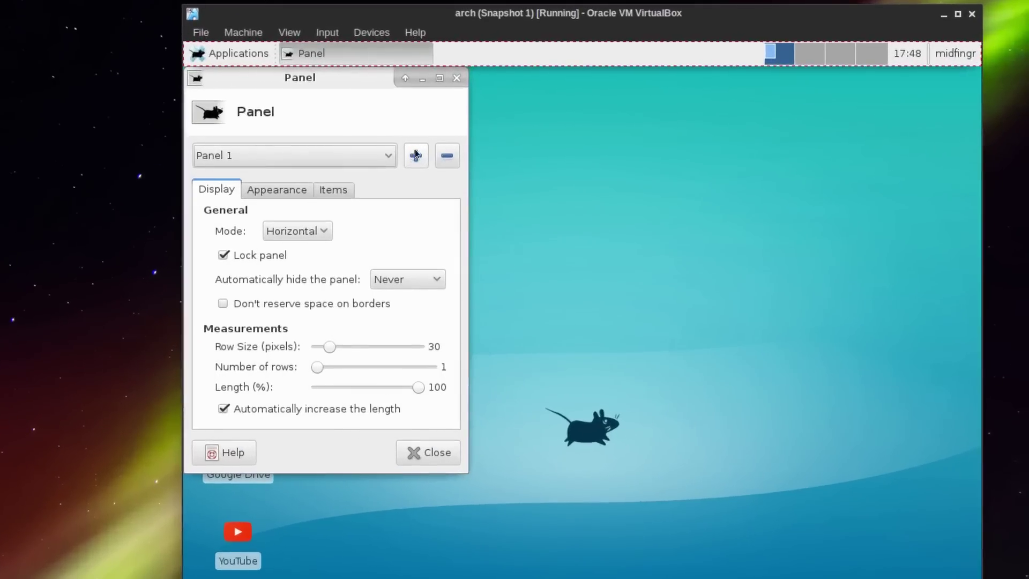
left_click(416, 154)
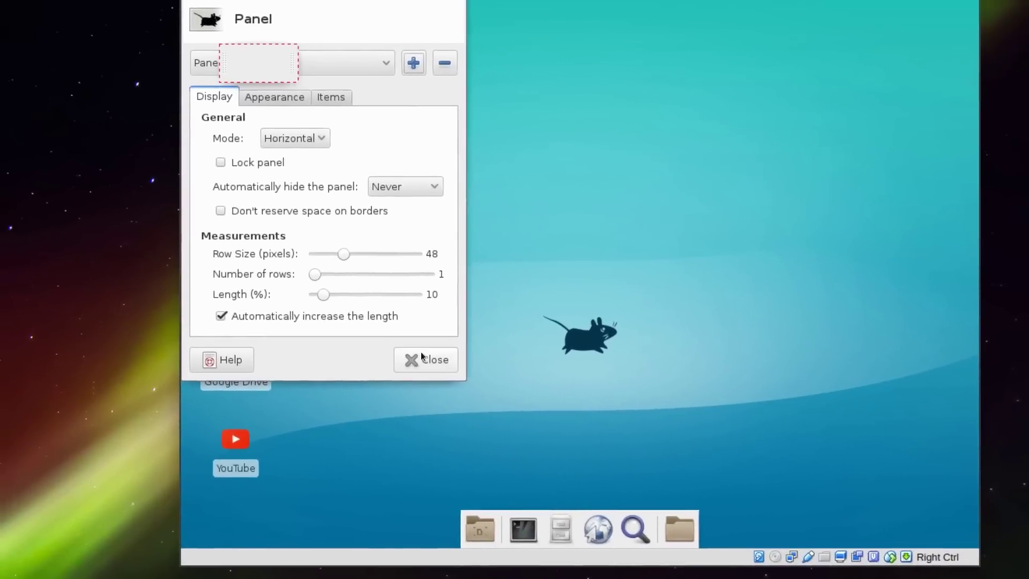
left_click(458, 437)
left_click_drag(303, 153, 455, 189)
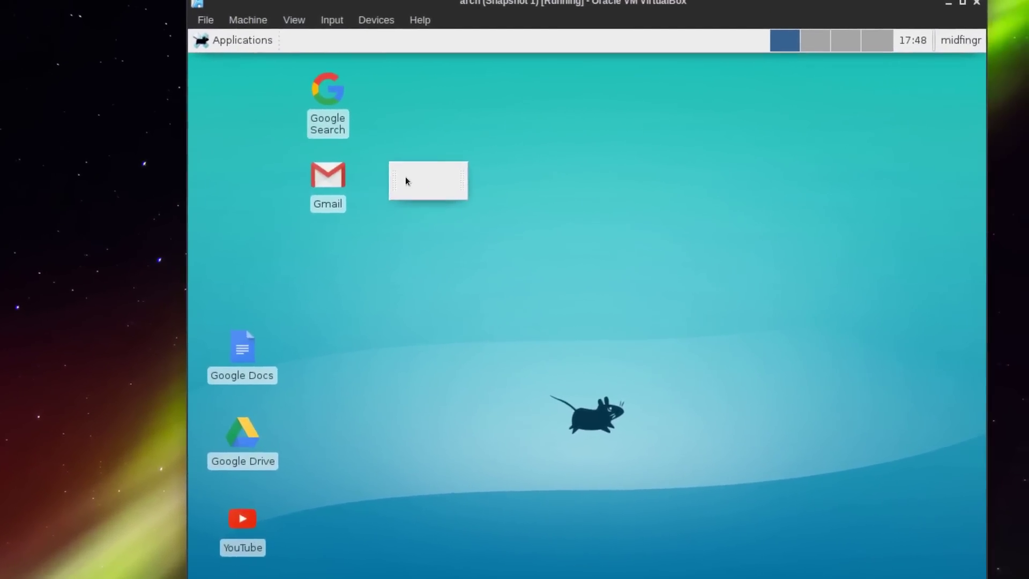
Set the new panel's length to 50% in its preferences.
right_click(455, 190)
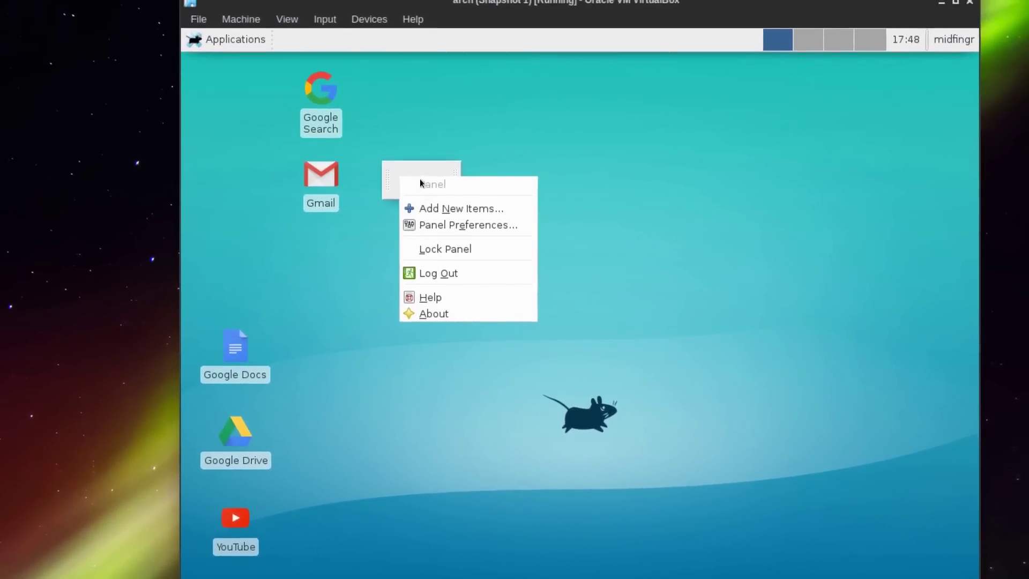
left_click(393, 160)
right_click(400, 167)
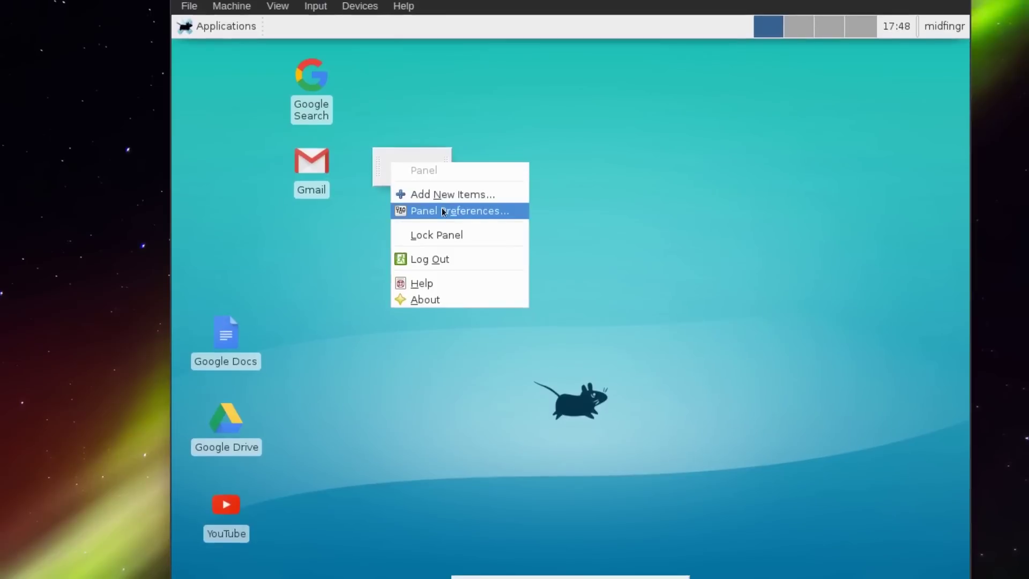
left_click(441, 212)
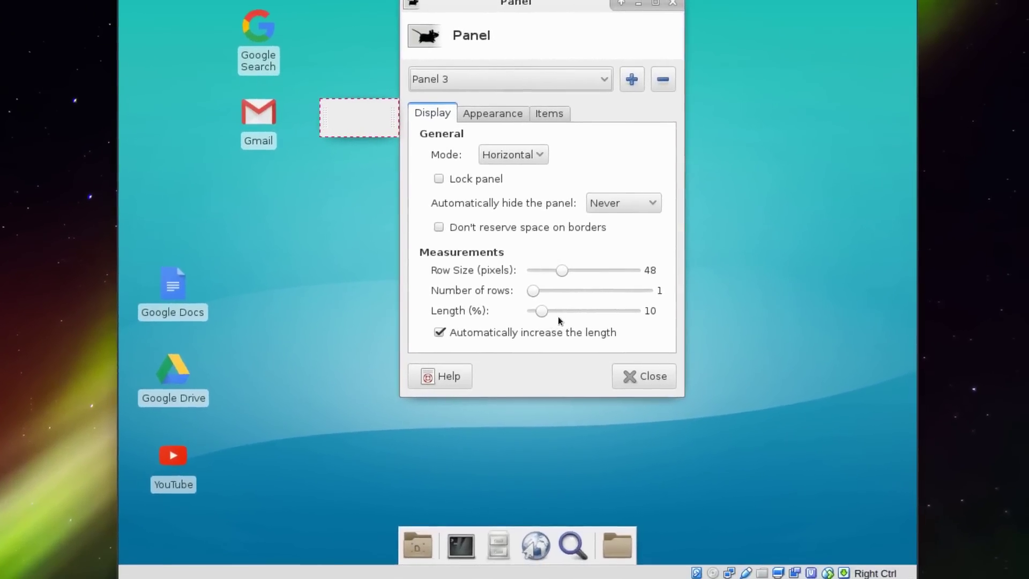
left_click(574, 335)
left_click_drag(572, 314, 574, 313)
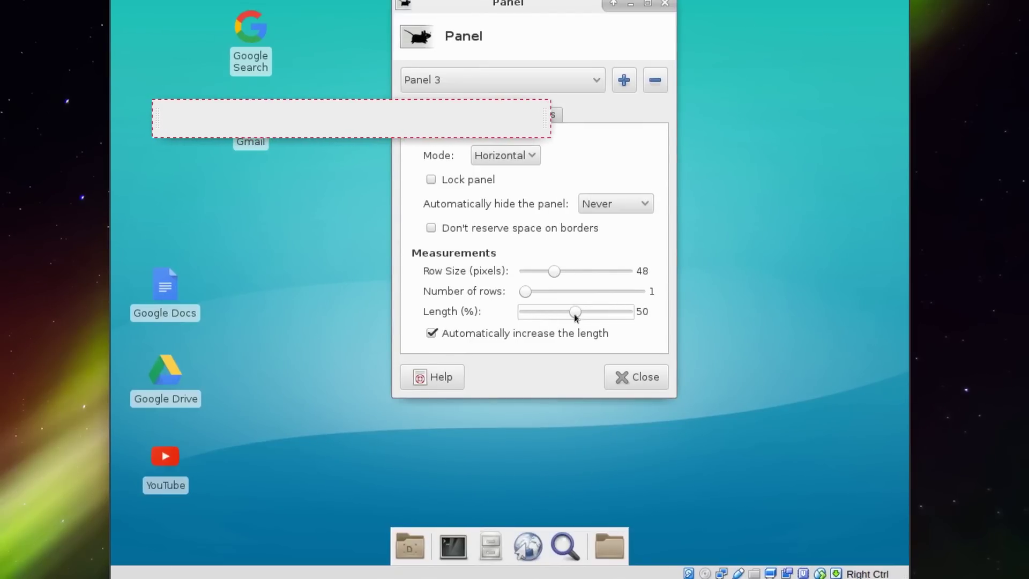
left_click(616, 381)
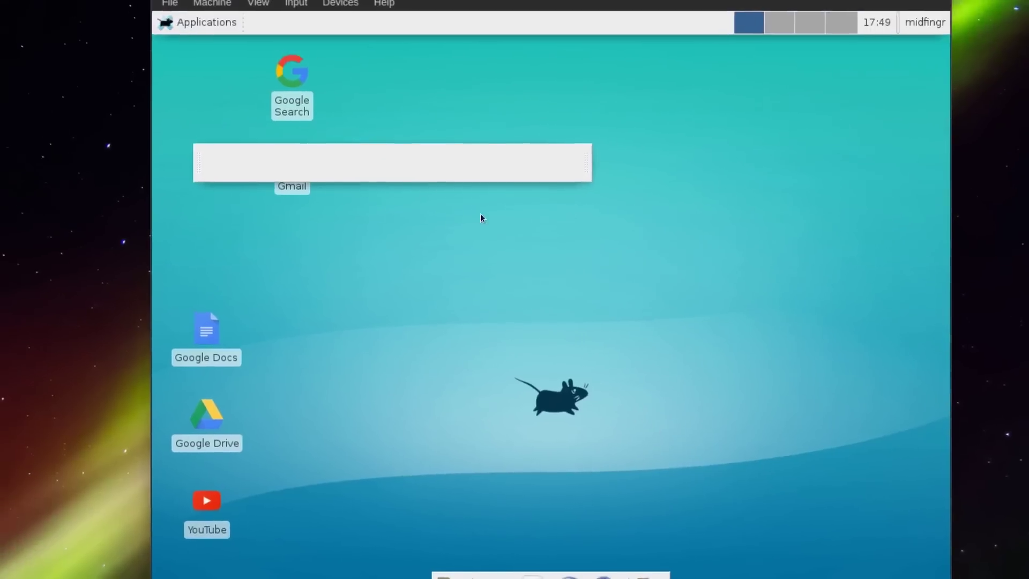
Move the empty panel to mid-desktop and add Google Drive and Google Docs launchers.
left_click_drag(390, 111, 480, 232)
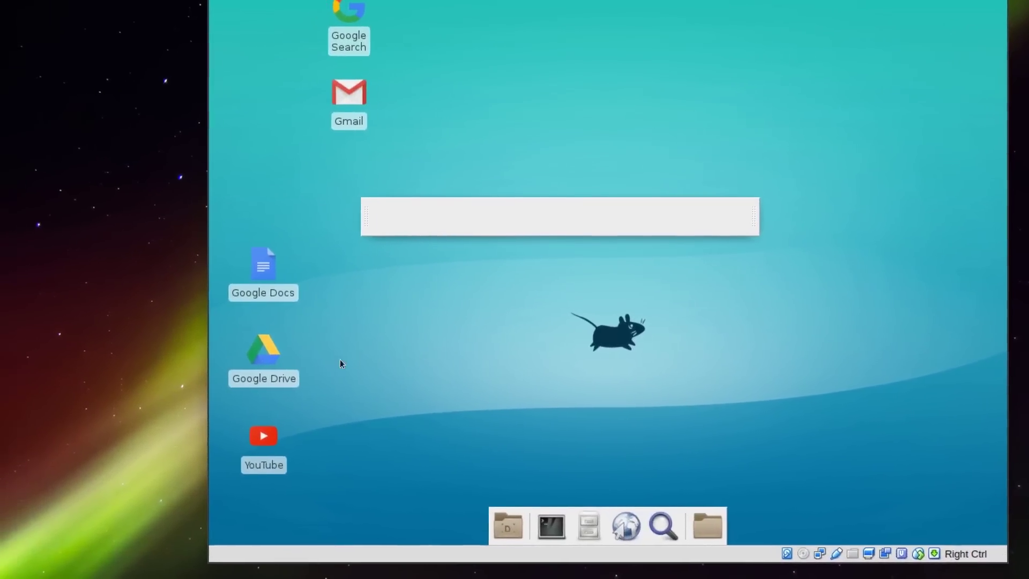
left_click_drag(296, 353, 427, 232)
left_click_drag(388, 271, 384, 264)
left_click(685, 351)
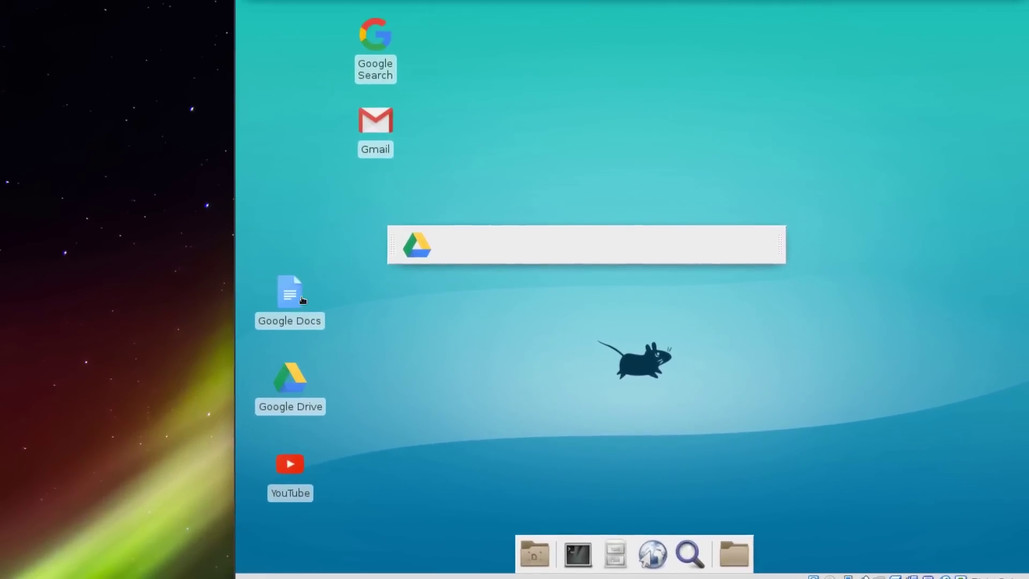
left_click_drag(290, 260, 440, 208)
mouse_move(395, 259)
left_mouse_down()
mouse_move(405, 278)
mouse_move(400, 266)
left_mouse_up()
left_click(721, 346)
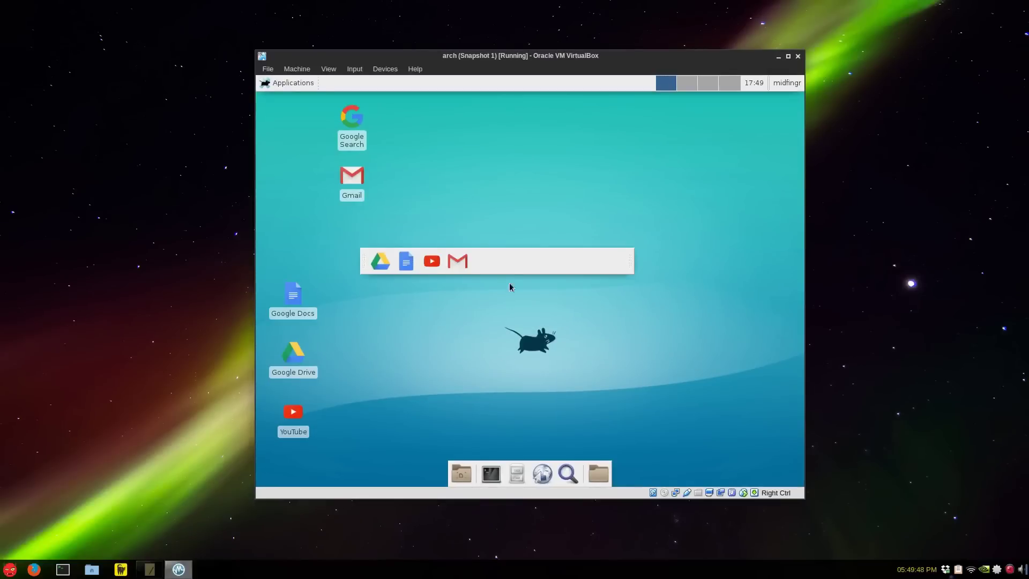
Permanently delete the five Google desktop icons, keeping the apps panel mid-desktop.
left_click_drag(512, 268, 706, 212)
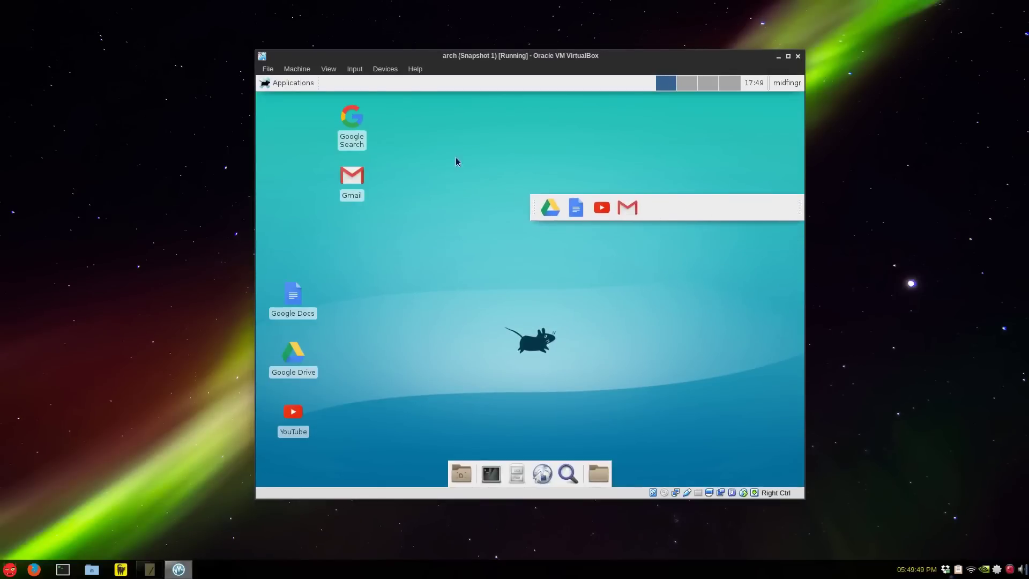
left_click_drag(393, 286, 297, 461)
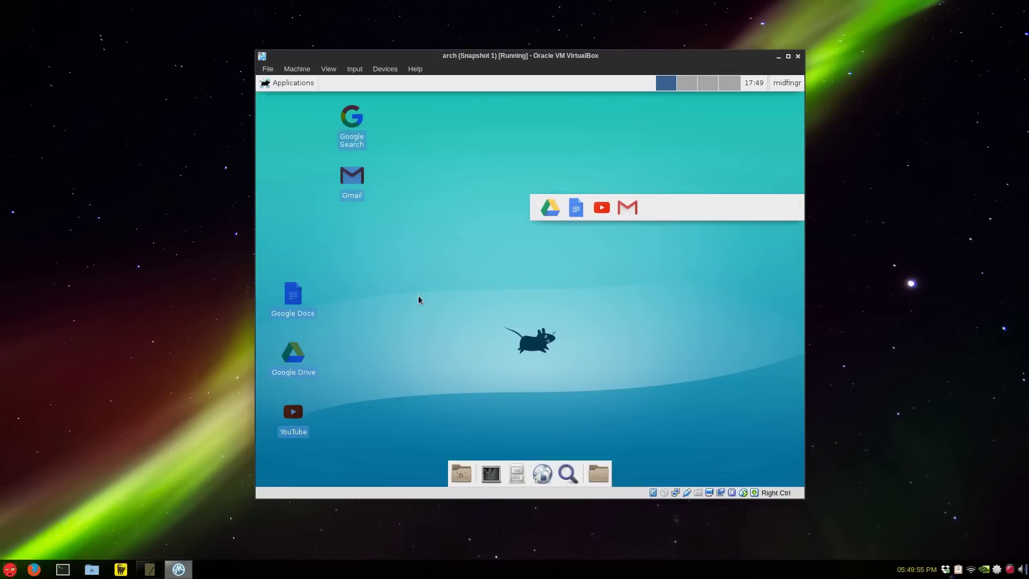
key("shift+Delete")
key("Return")
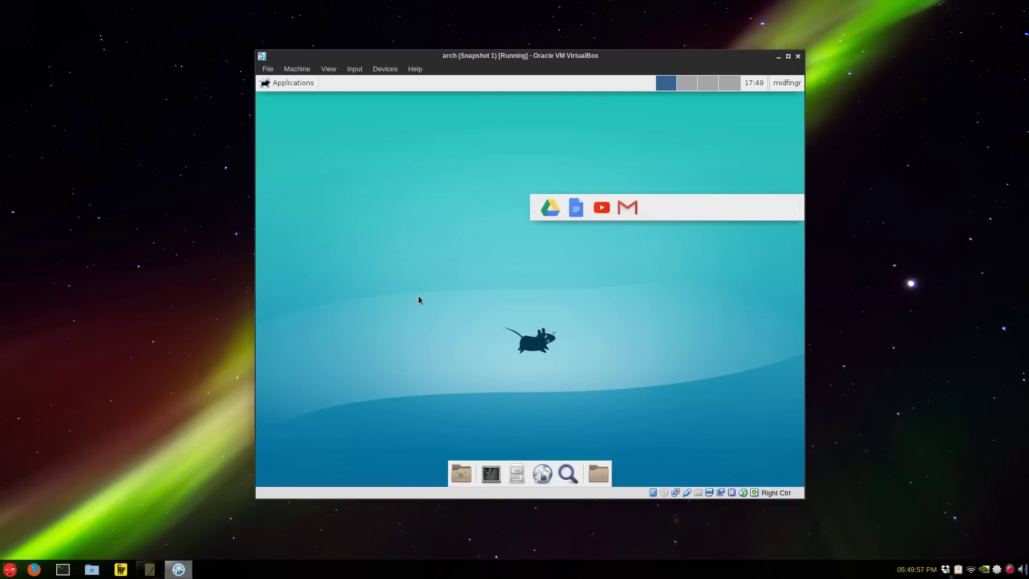
left_click_drag(673, 211, 513, 224)
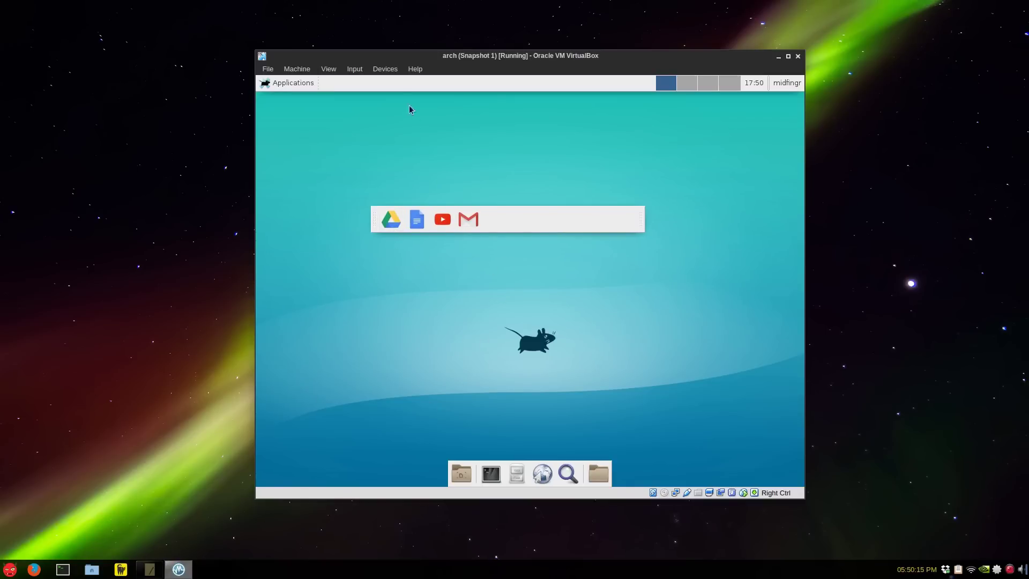
Remove Panel 2, the old bottom dock, in Panel Preferences.
right_click(402, 86)
mouse_move(459, 149)
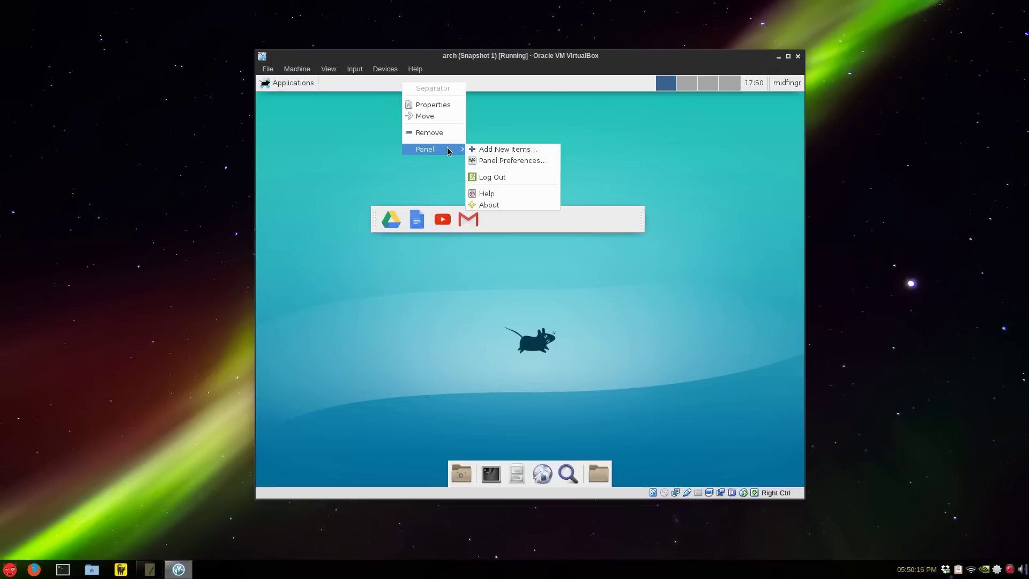
left_click(518, 161)
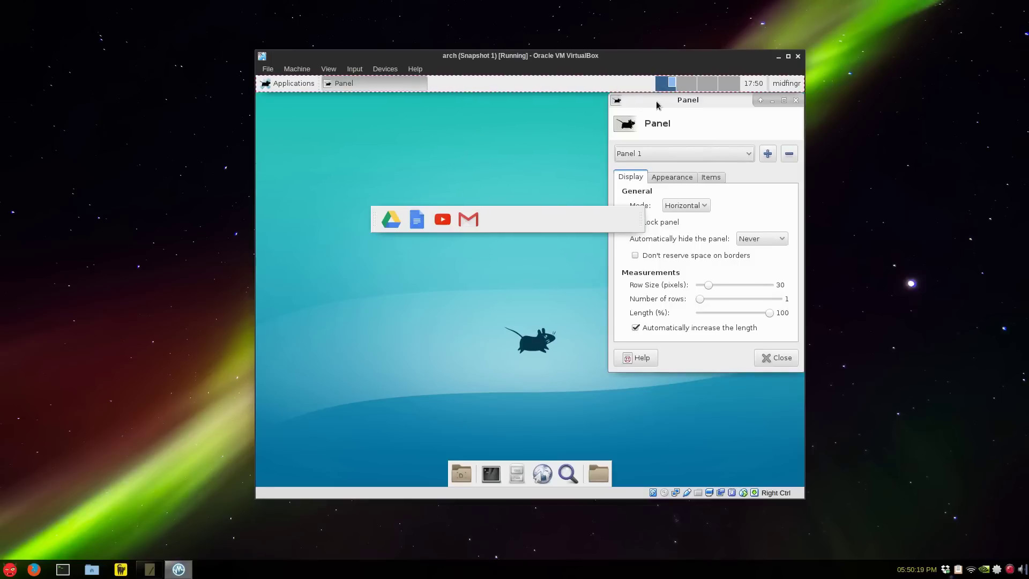
left_click_drag(658, 106, 409, 103)
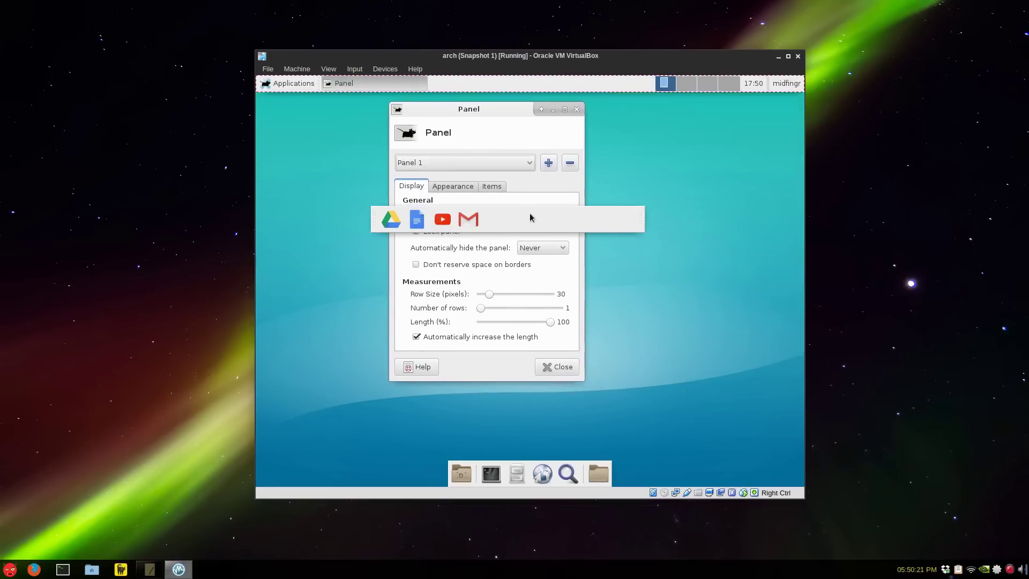
left_click_drag(529, 213, 674, 280)
left_click(490, 167)
left_click(487, 178)
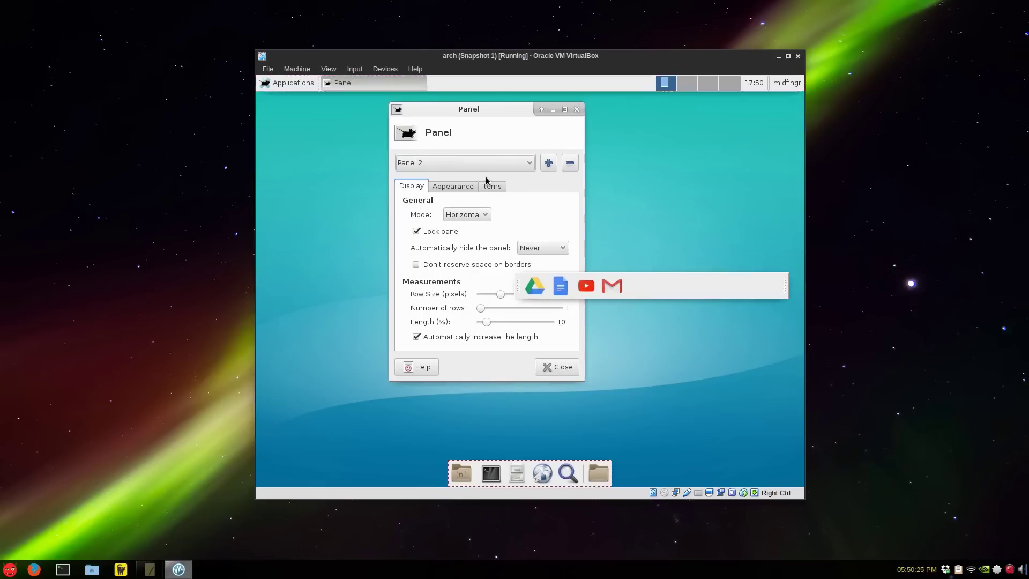
left_click(569, 162)
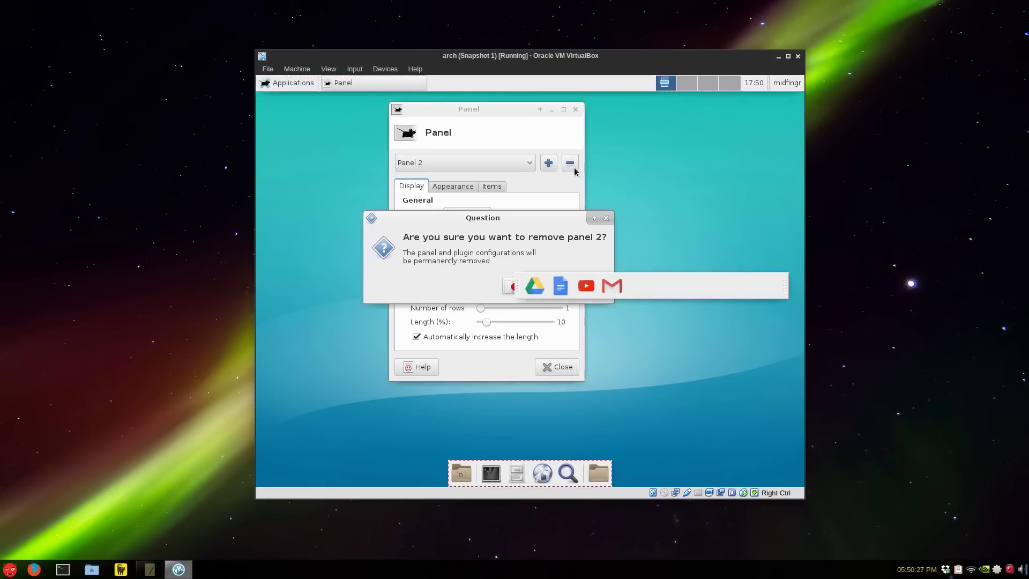
left_click_drag(542, 204, 481, 151)
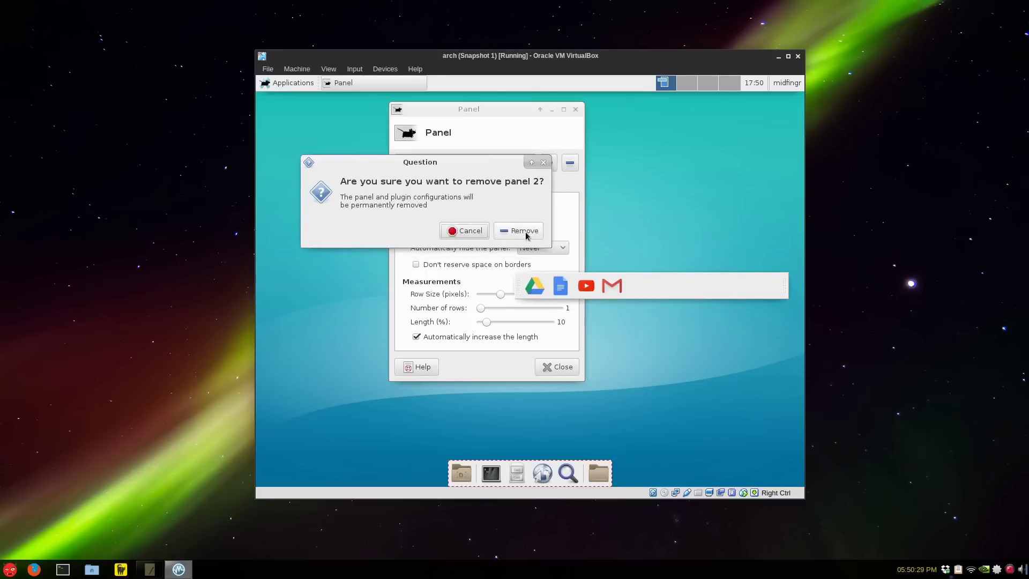
left_click(525, 231)
left_click(556, 367)
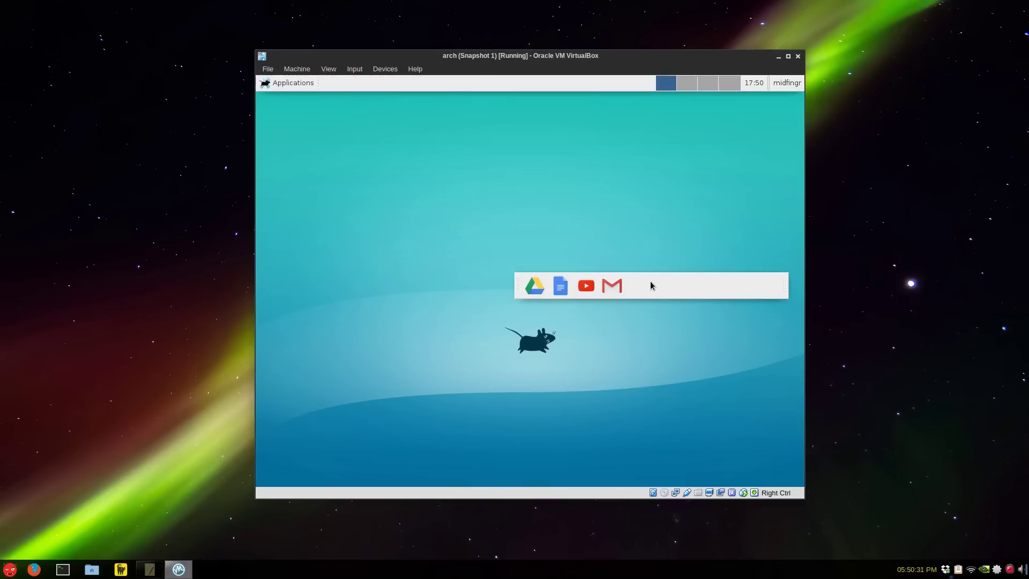
Move Panel 3 to the bottom-left corner, lock it, and set background Alpha to 0.
left_click_drag(652, 280, 384, 467)
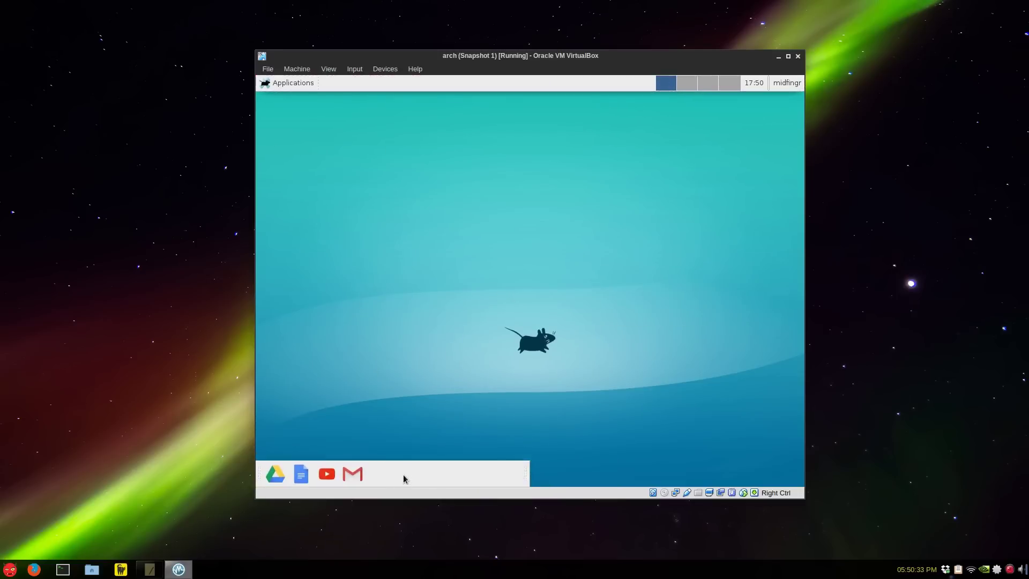
right_click(404, 479)
left_click(437, 409)
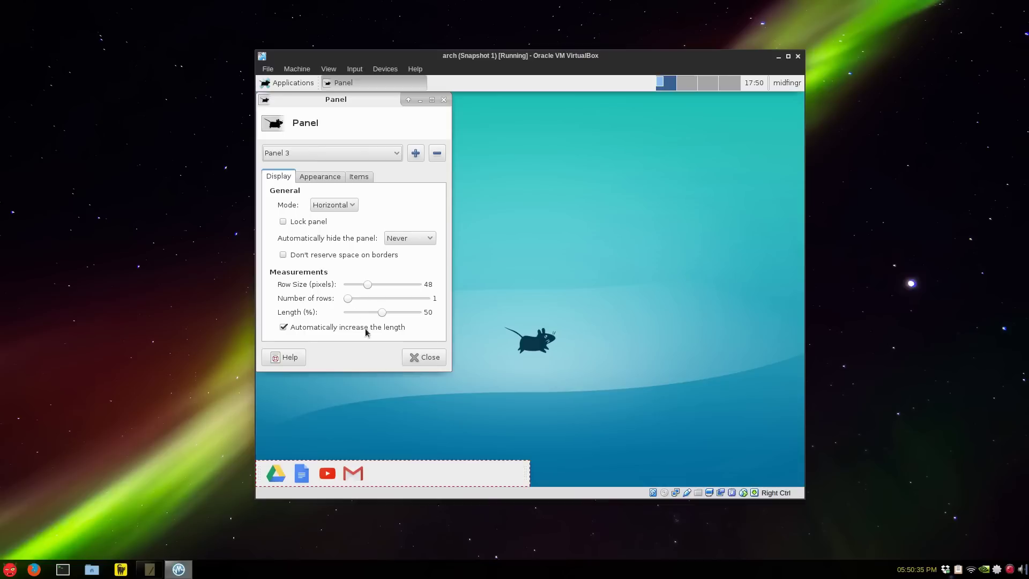
left_click(290, 222)
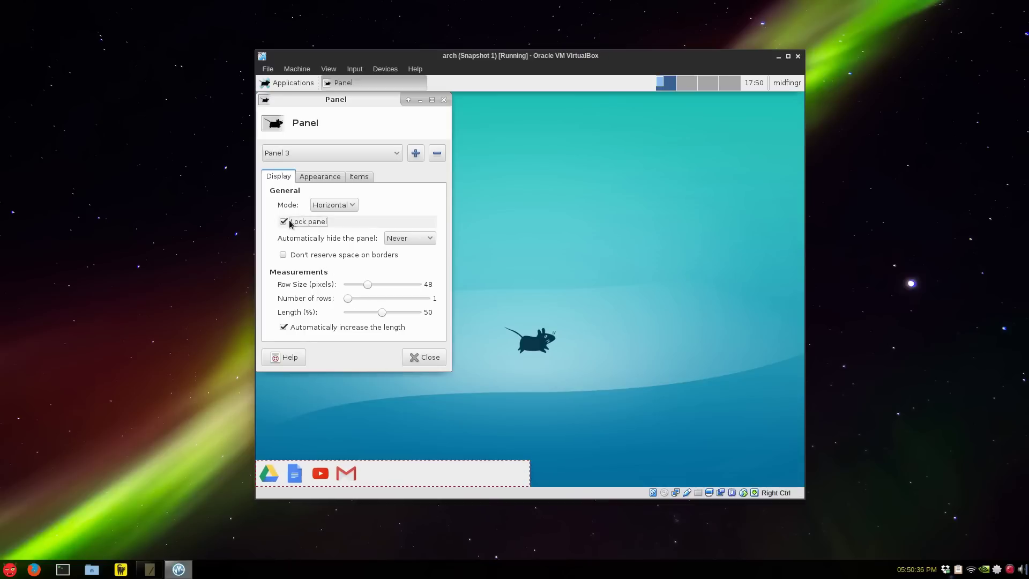
left_click(315, 179)
left_click_drag(417, 221, 284, 227)
left_click(424, 357)
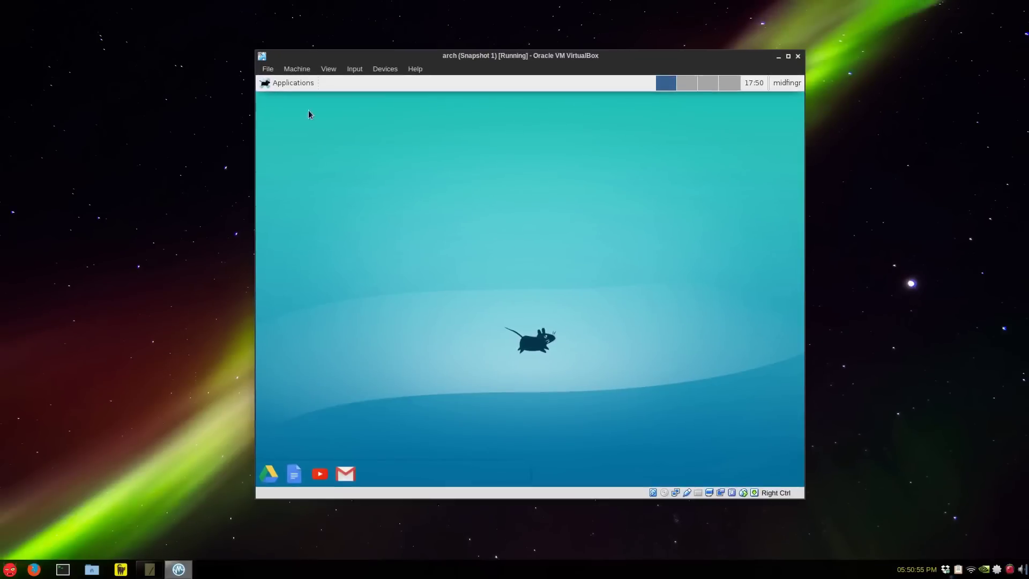
In Window Manager Tweaks' Compositor settings, uncheck Show shadows under dock windows.
left_click(291, 85)
mouse_move(329, 163)
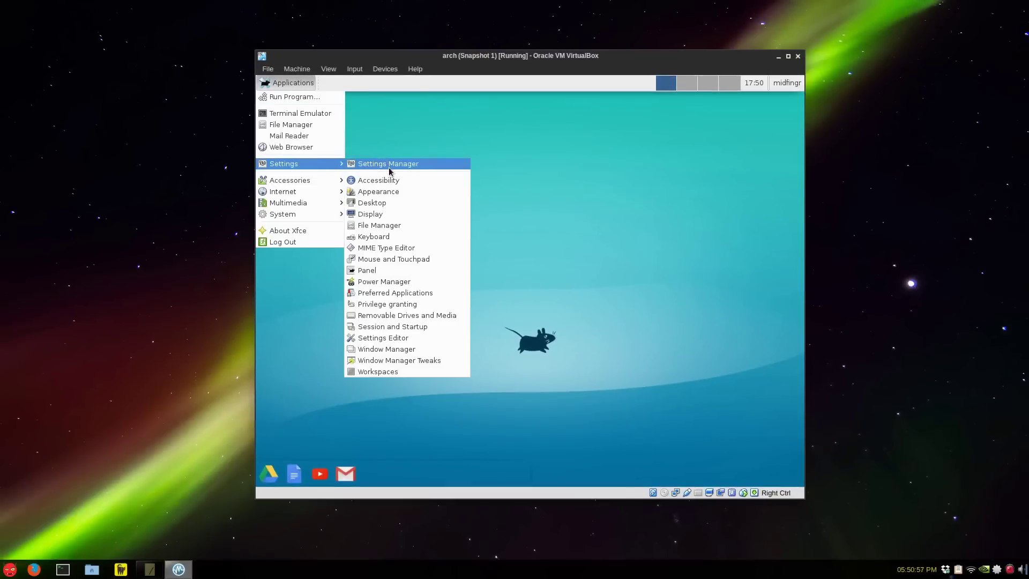
left_click(390, 171)
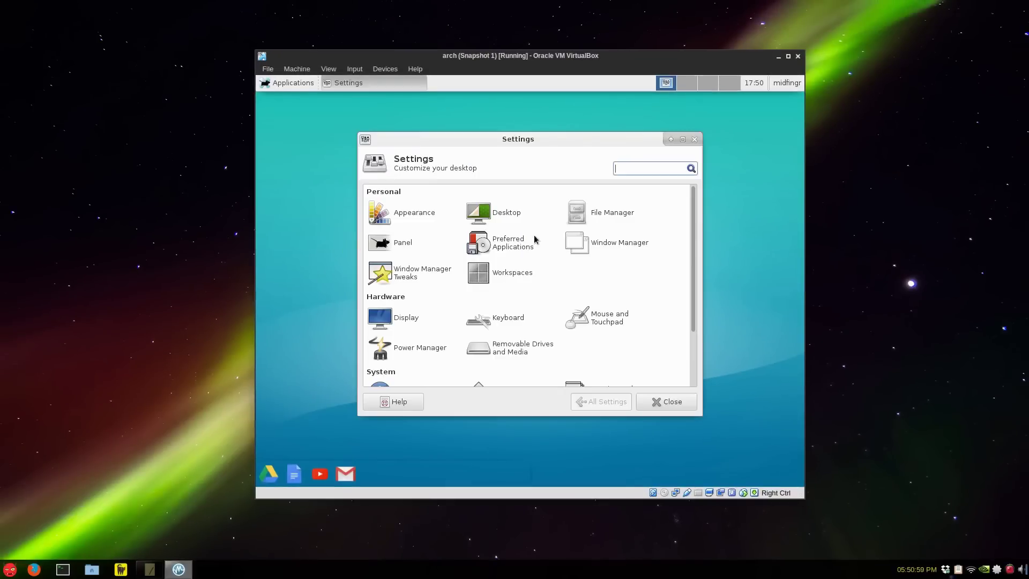
left_click(408, 273)
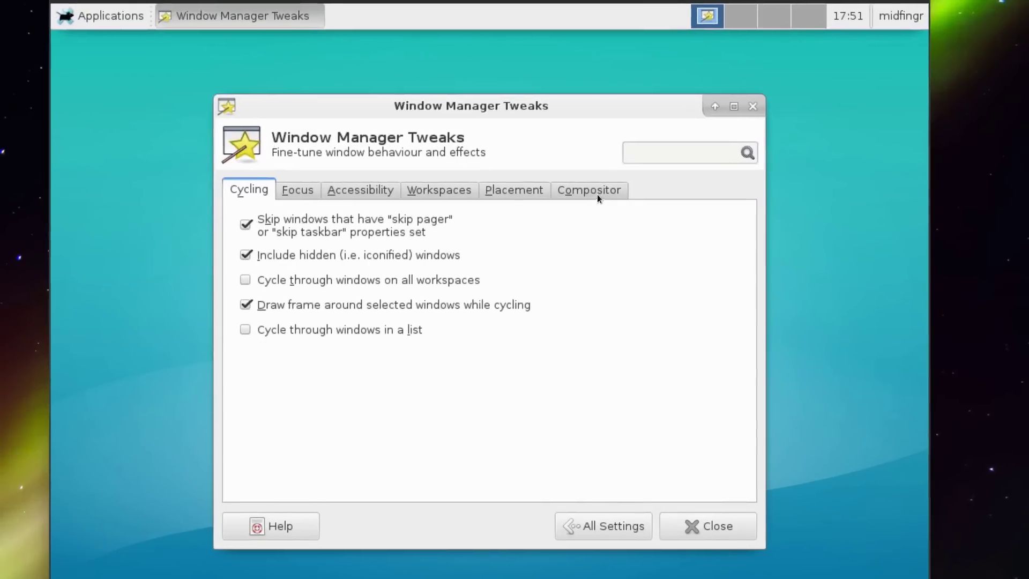
left_click(599, 194)
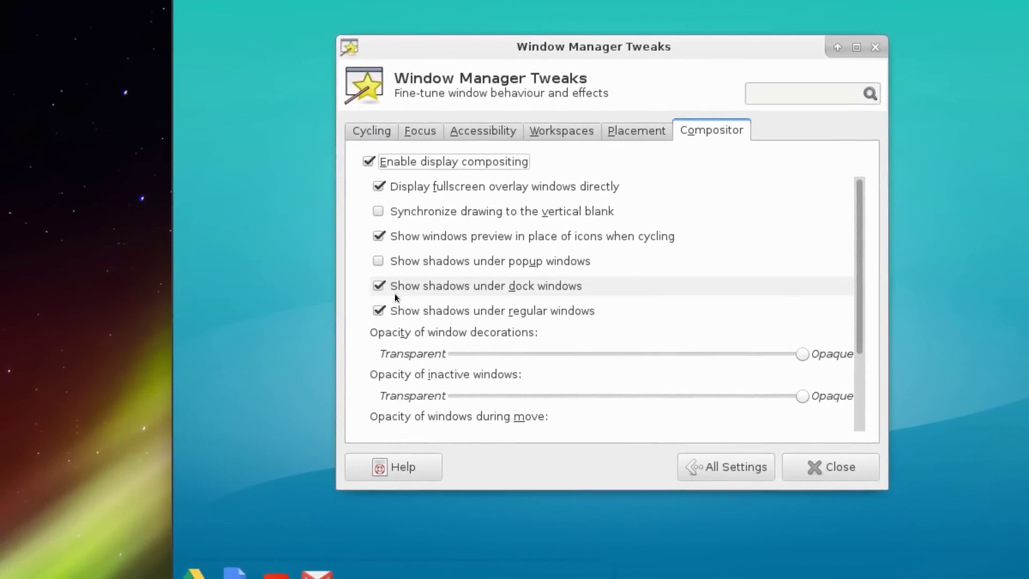
left_click(510, 290)
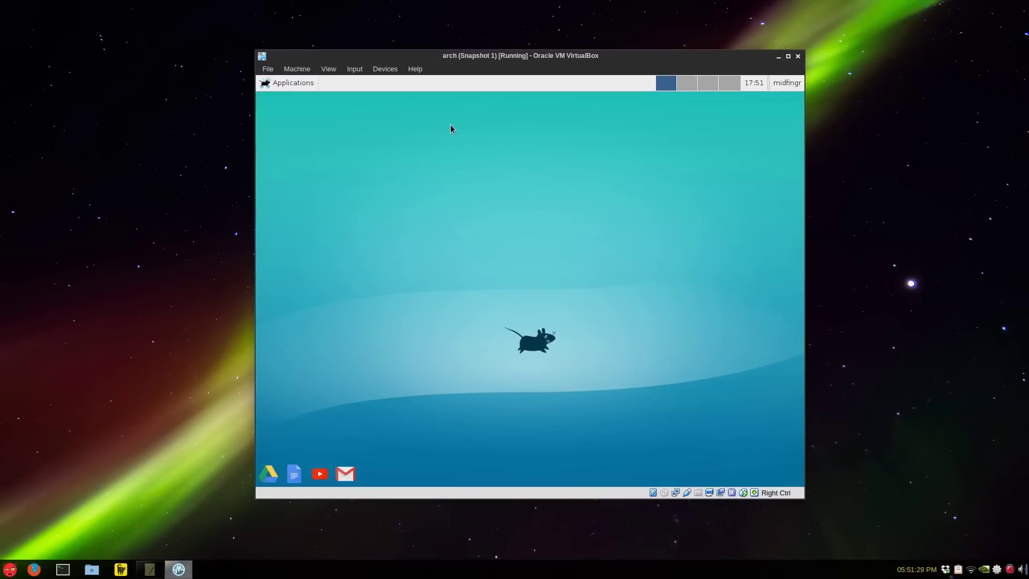
Unlock the top panel and drag it down toward the bottom of the screen.
right_click(445, 82)
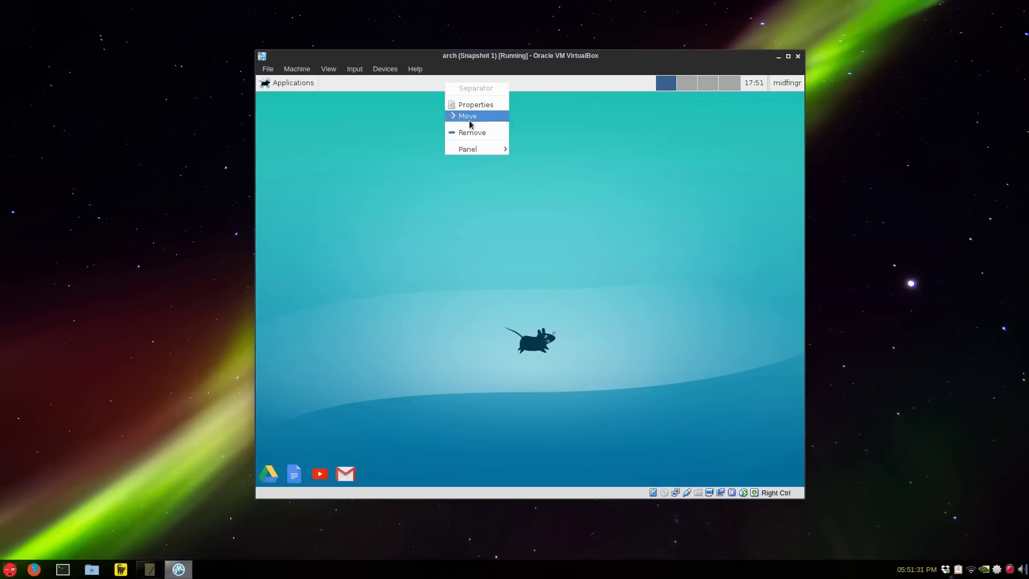
mouse_move(487, 153)
left_click(561, 157)
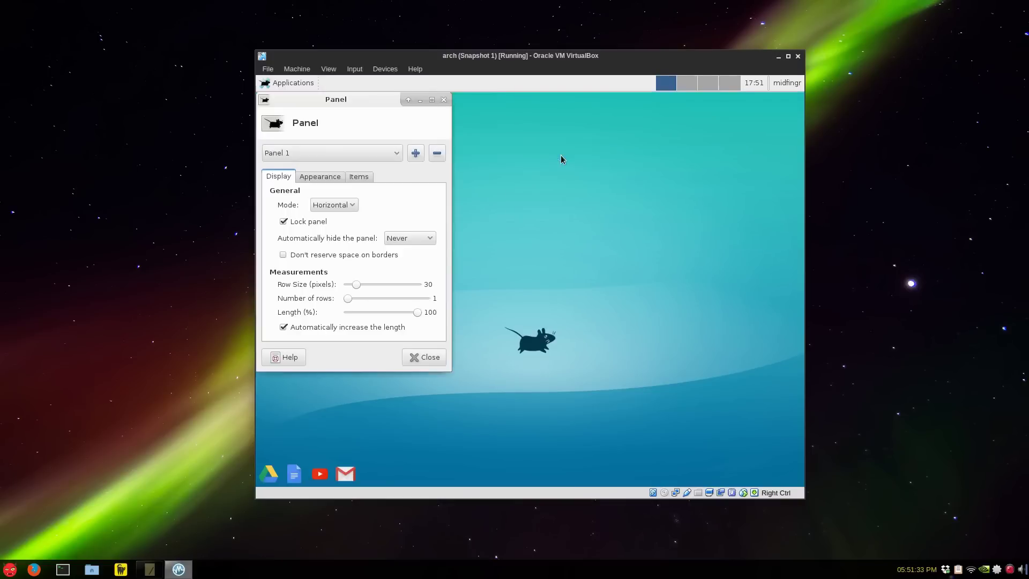
left_click(306, 222)
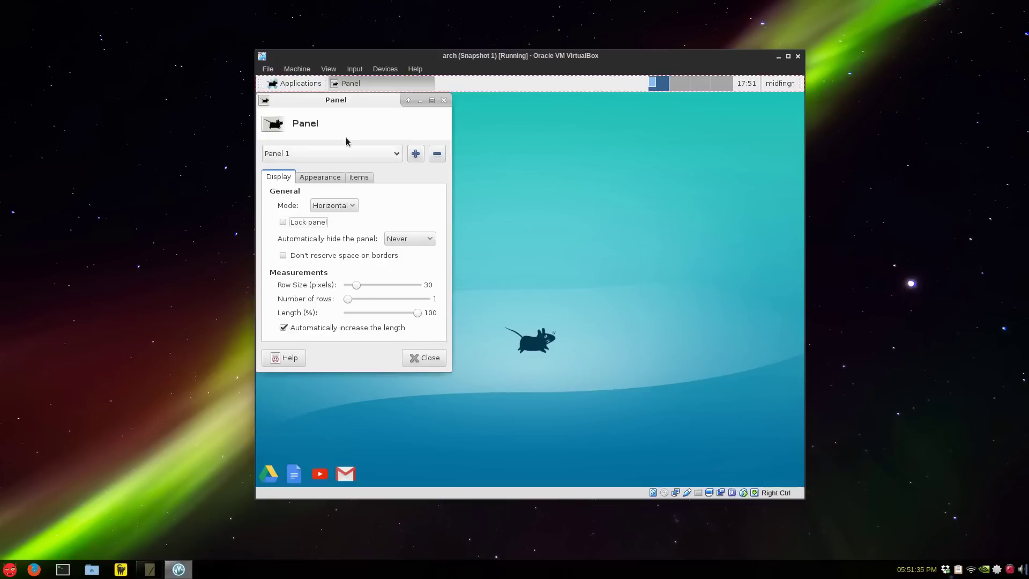
left_click(429, 357)
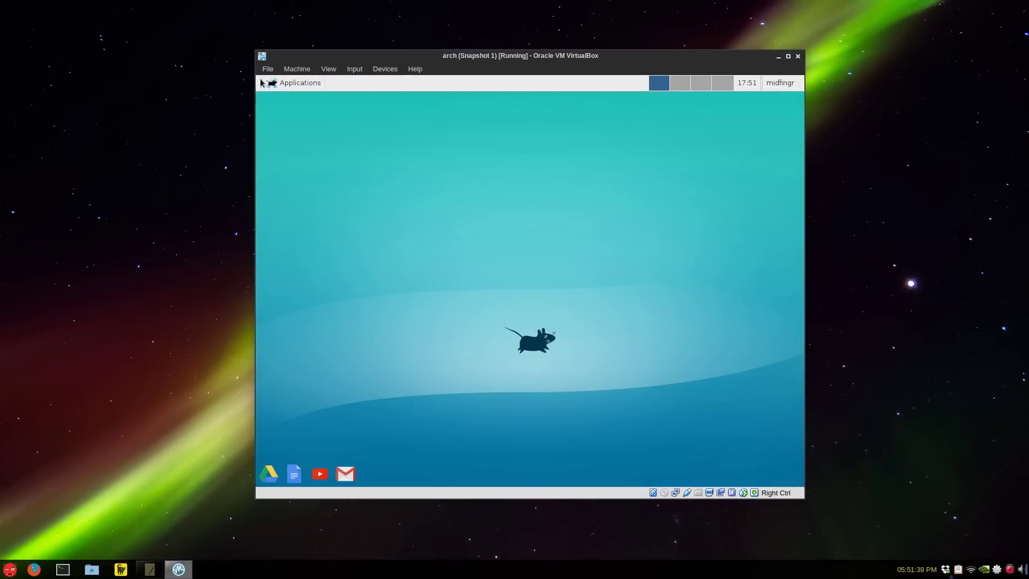
left_click_drag(262, 83, 462, 282)
right_click(460, 278)
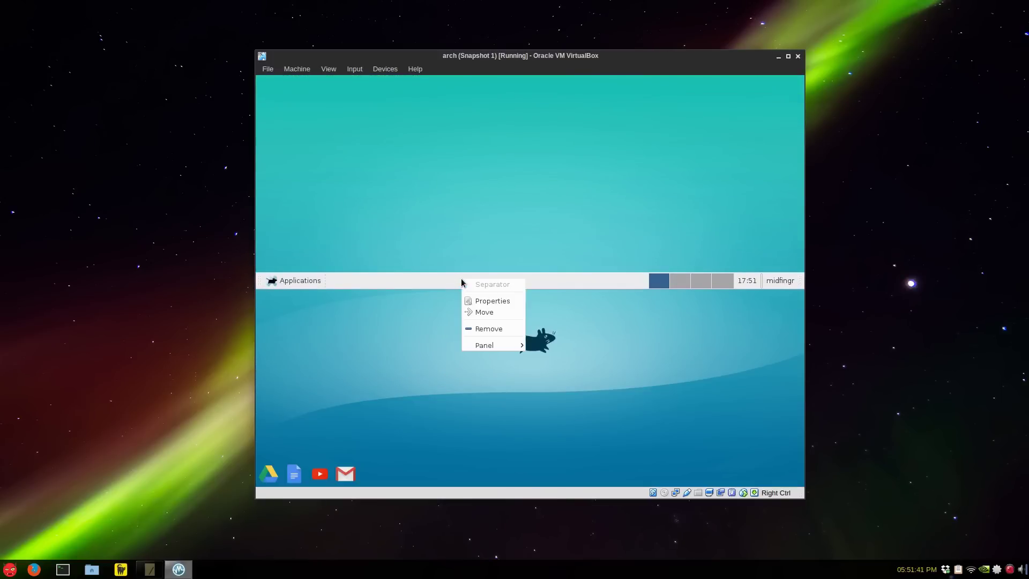
mouse_move(487, 345)
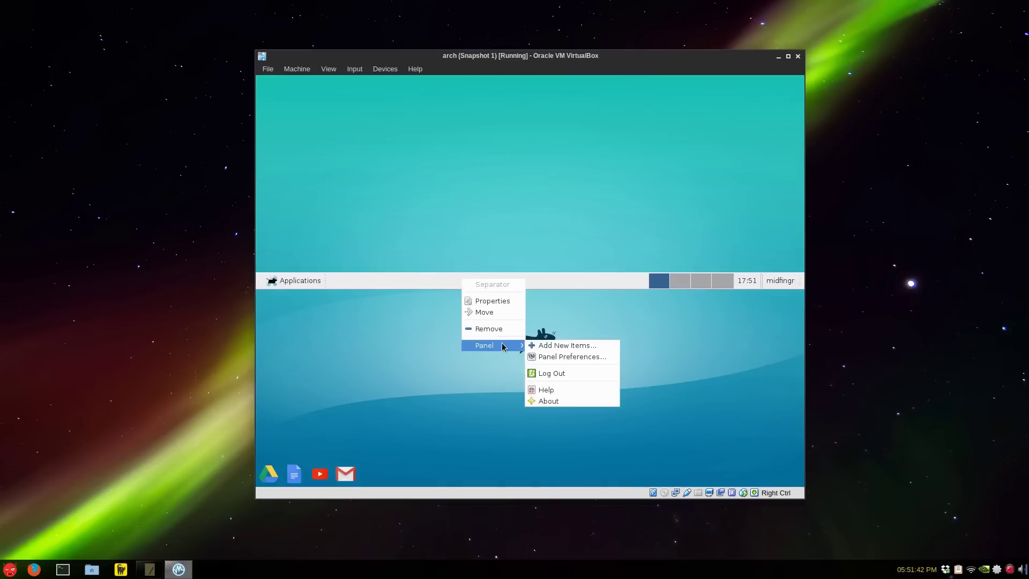
left_click(559, 358)
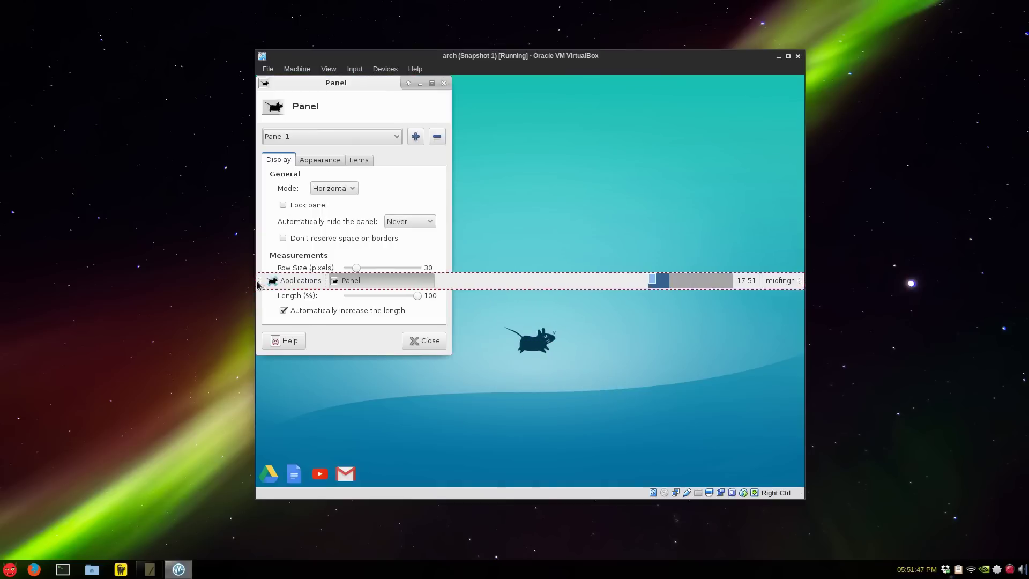
left_click_drag(260, 282, 324, 425)
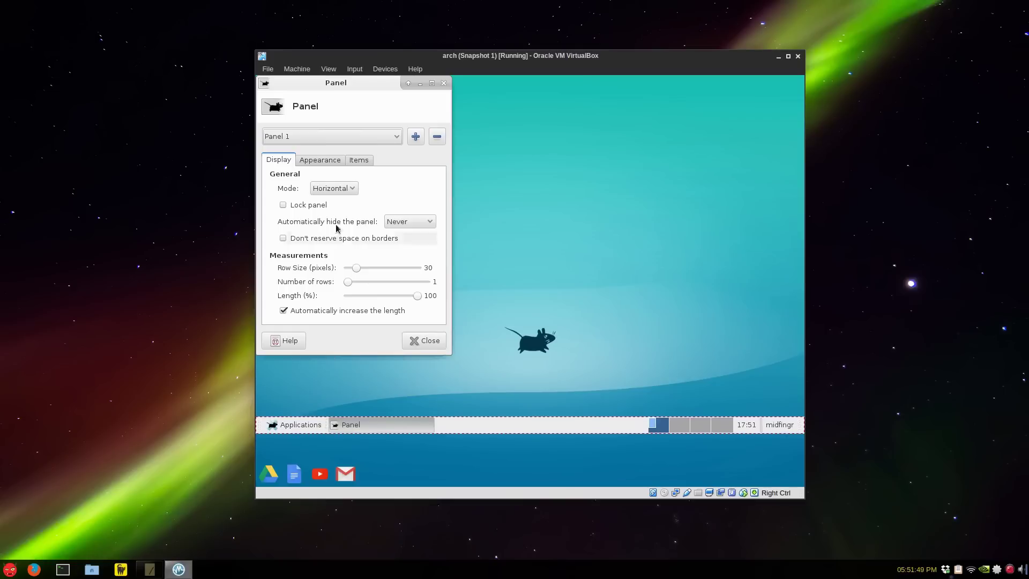
Remove the Action Buttons item from the panel's items list.
left_click(359, 161)
left_click(366, 266)
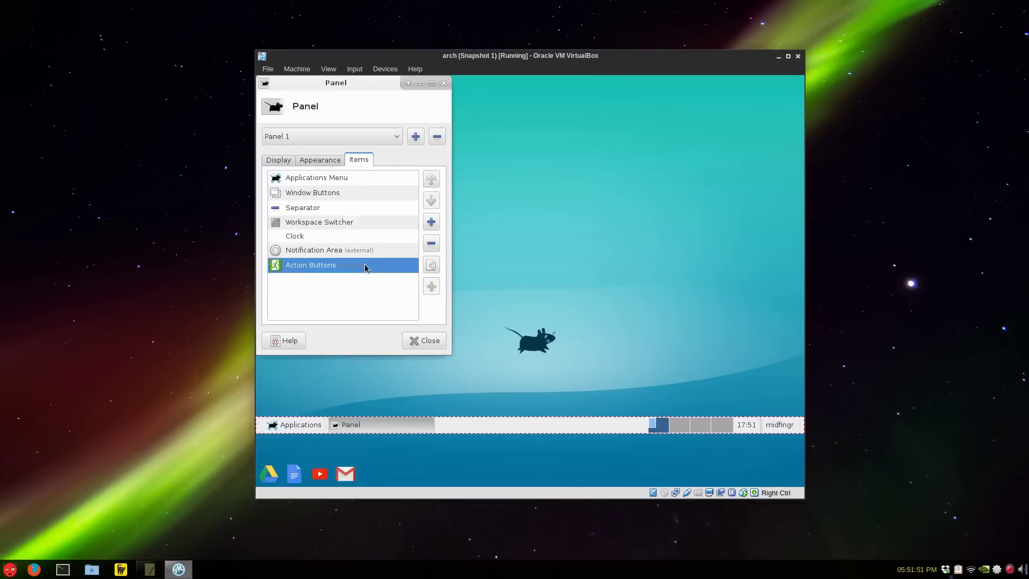
left_click(431, 222)
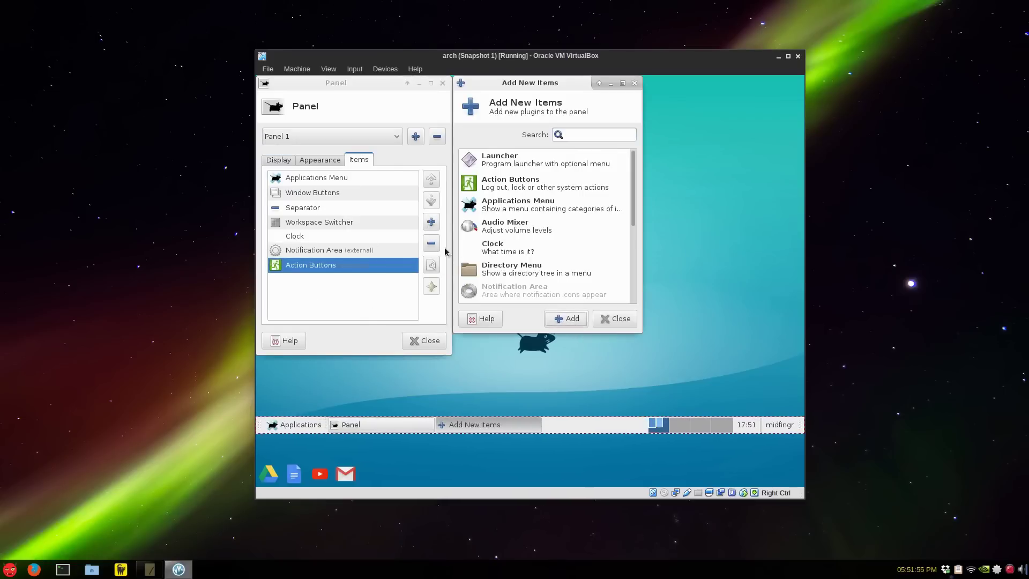
left_click(620, 321)
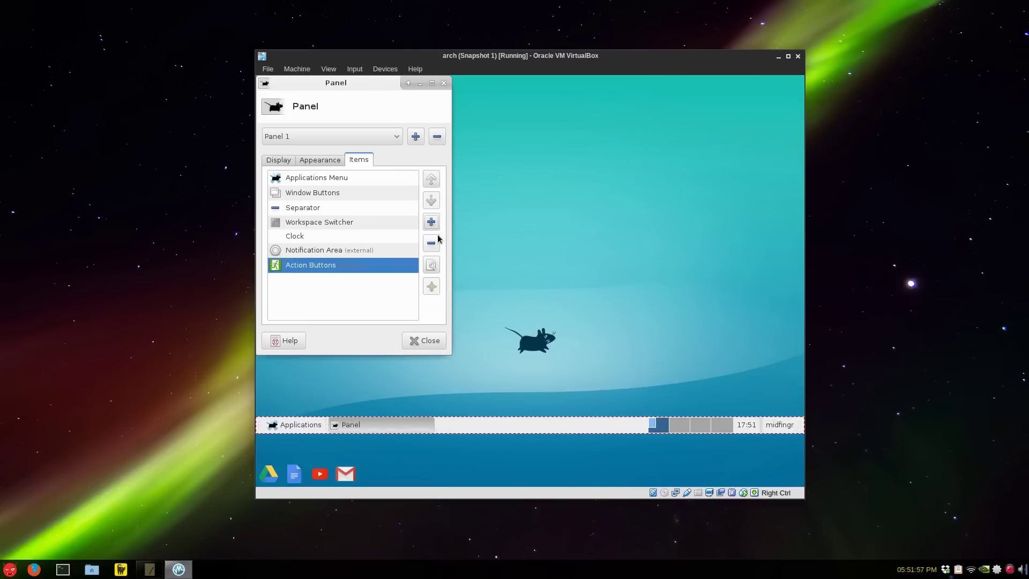
left_click(431, 243)
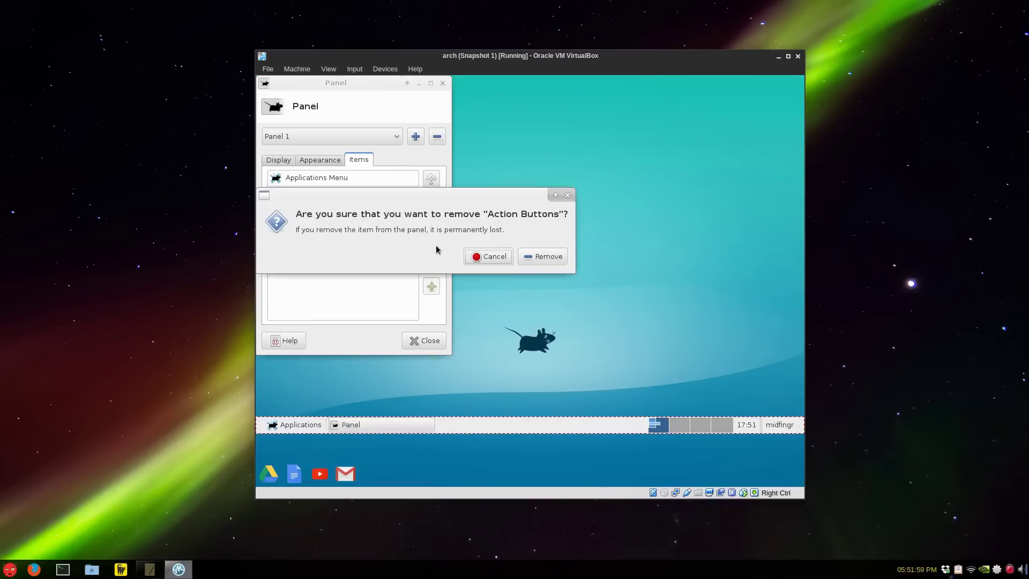
left_click(562, 258)
Remove the Workspace Switcher, Window Buttons and Applications Menu items from the panel.
left_click(381, 252)
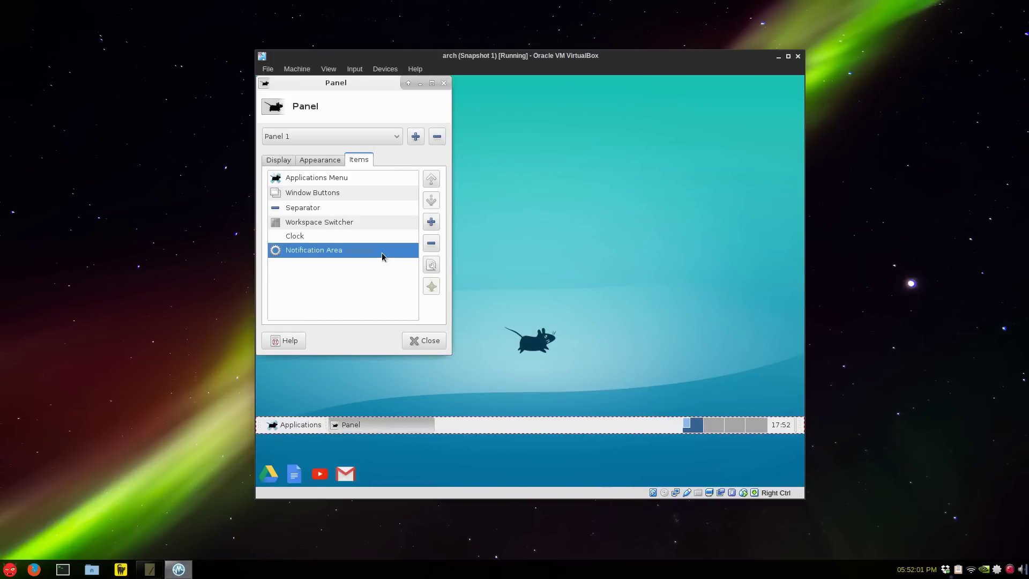
left_click(362, 235)
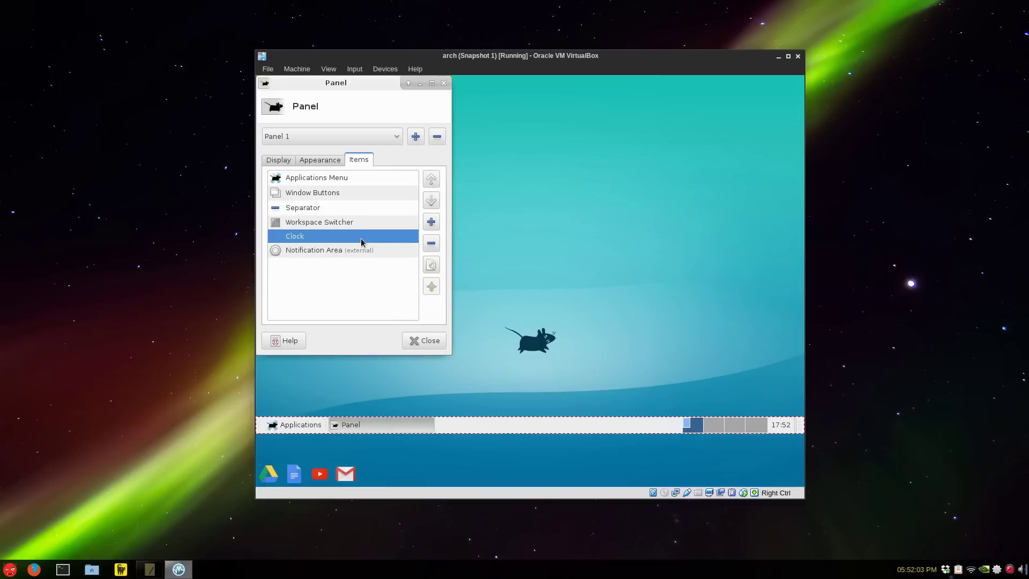
left_click(365, 226)
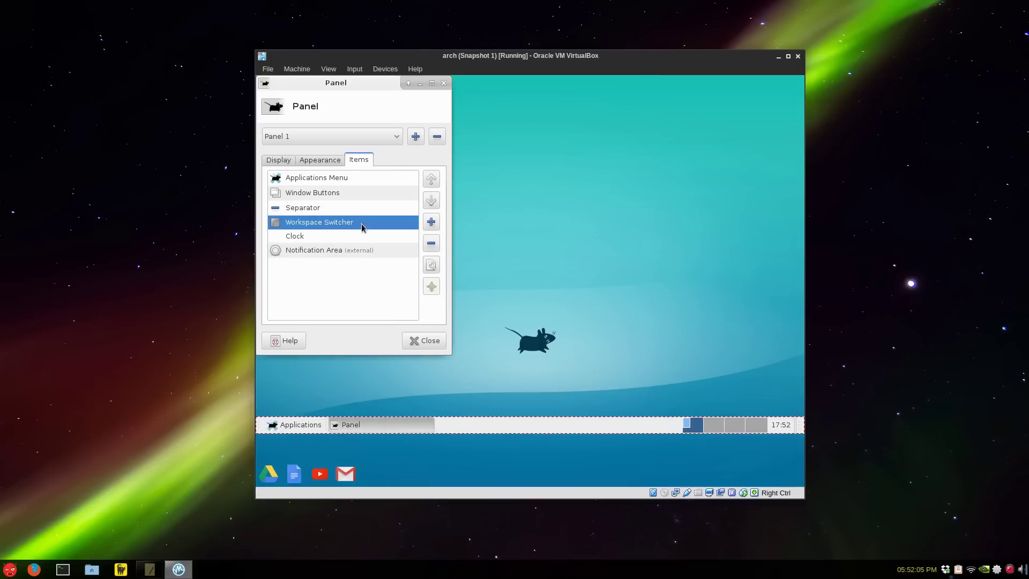
left_click(431, 243)
left_click(479, 261)
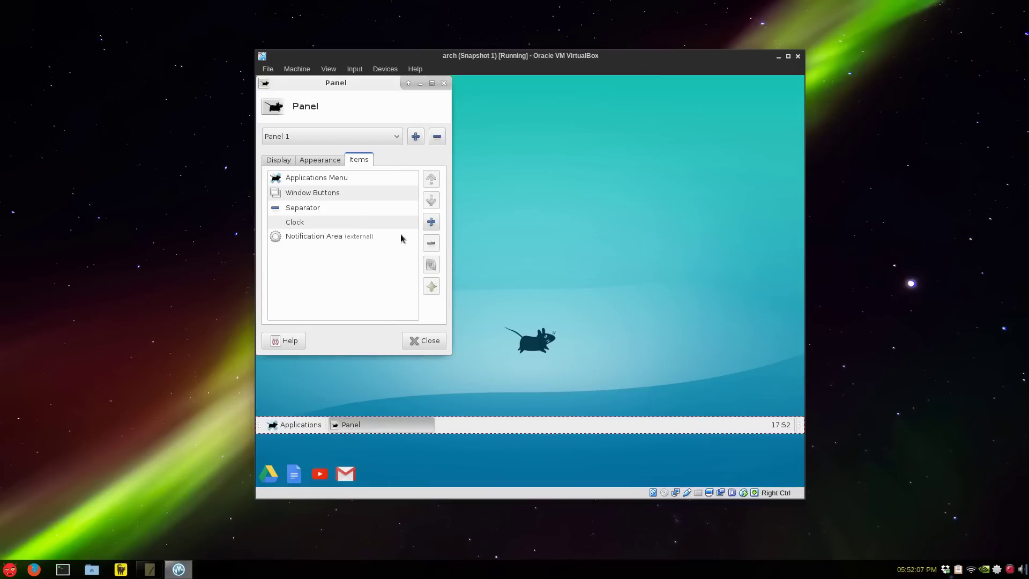
left_click(342, 194)
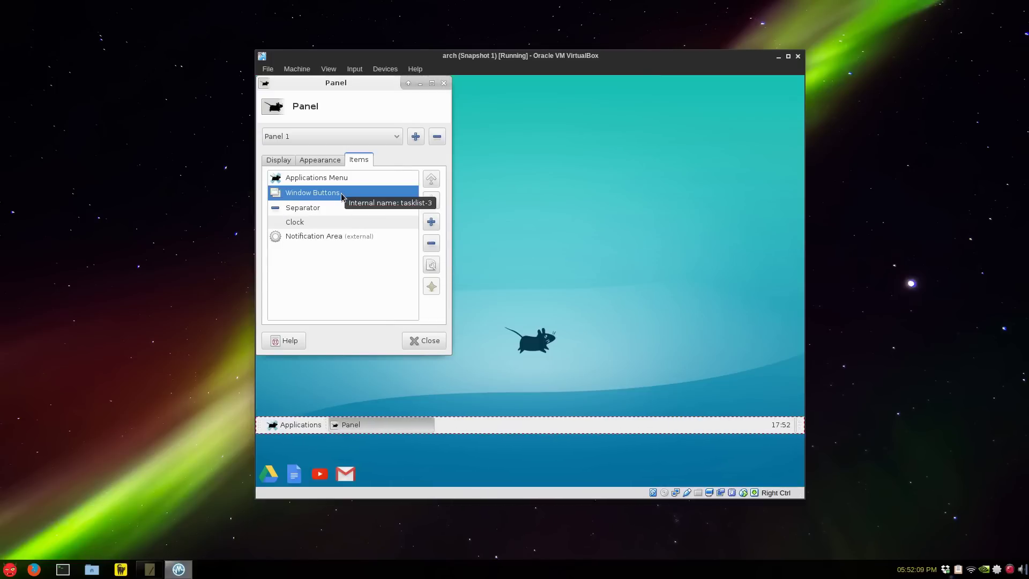
left_click(432, 243)
left_click(478, 261)
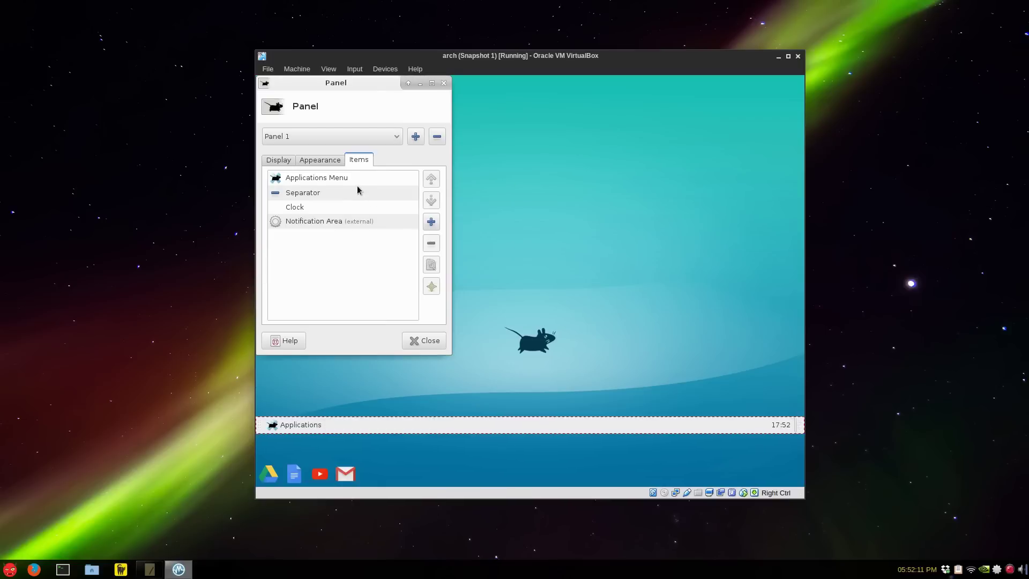
left_click(343, 178)
left_click(431, 243)
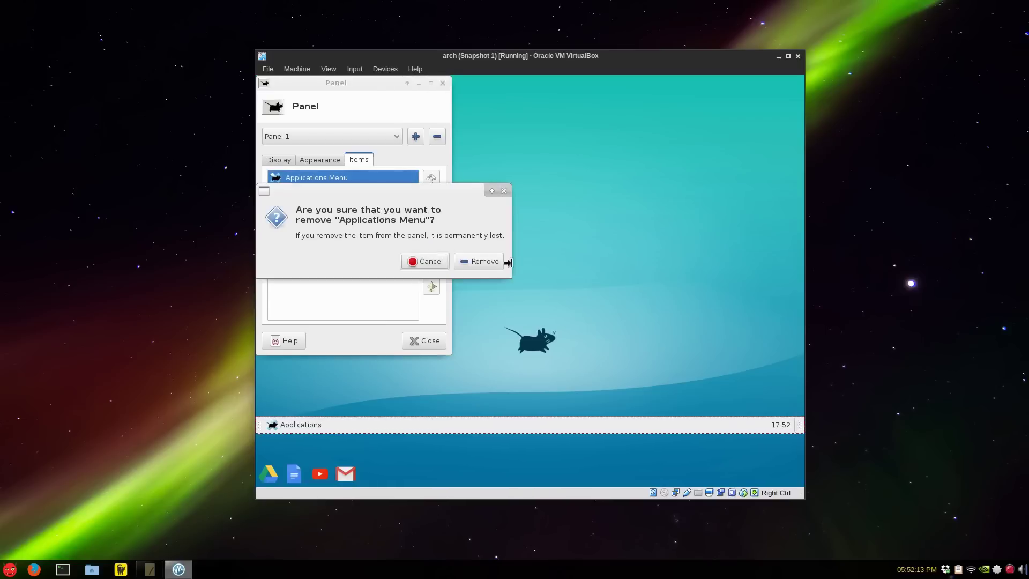
left_click(480, 261)
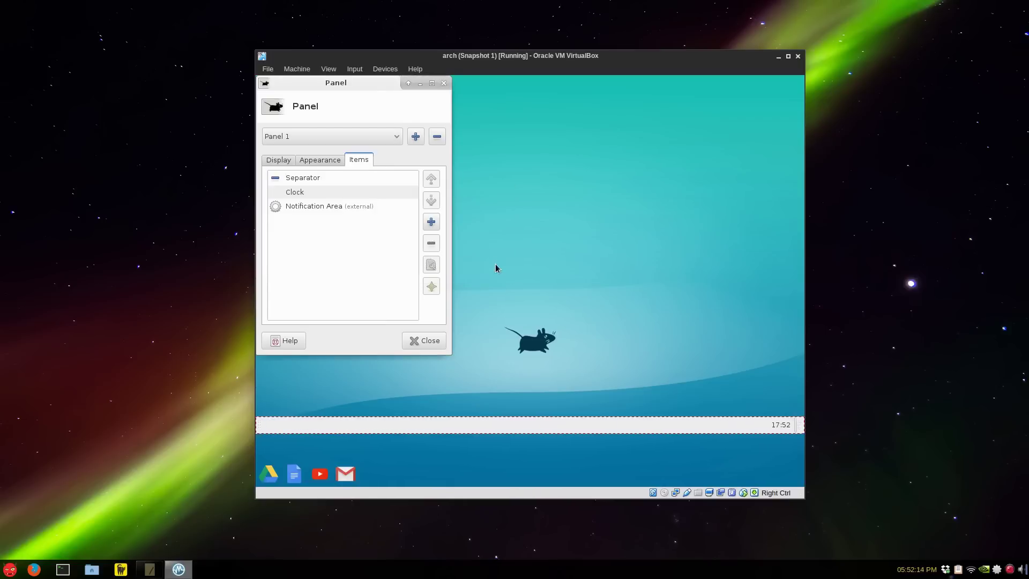
Drag the Display tab's Length slider down to 23% and move the panel to the bottom-right corner.
left_click(279, 160)
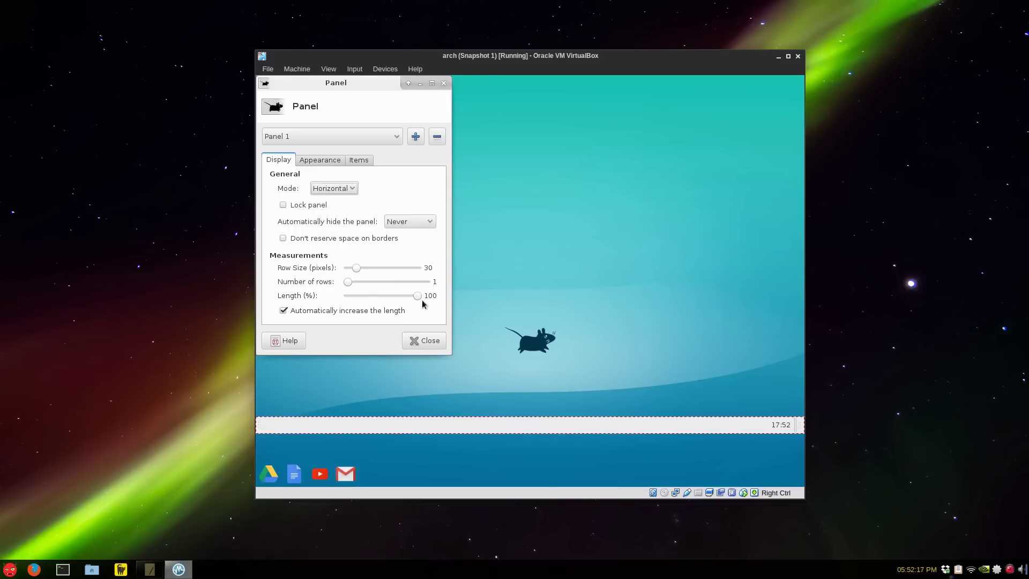
left_click_drag(418, 296, 369, 299)
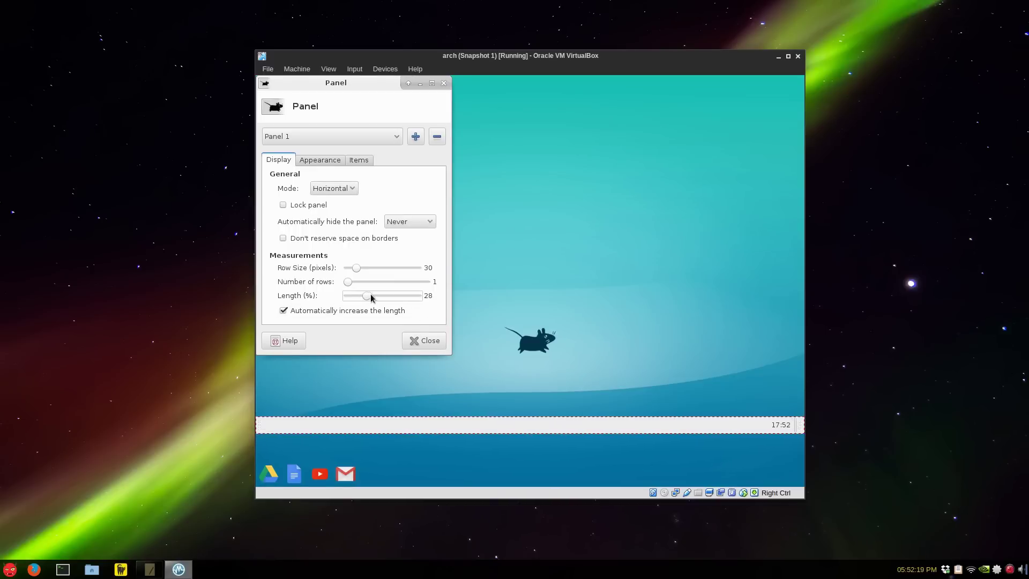
left_click_drag(372, 298, 373, 300)
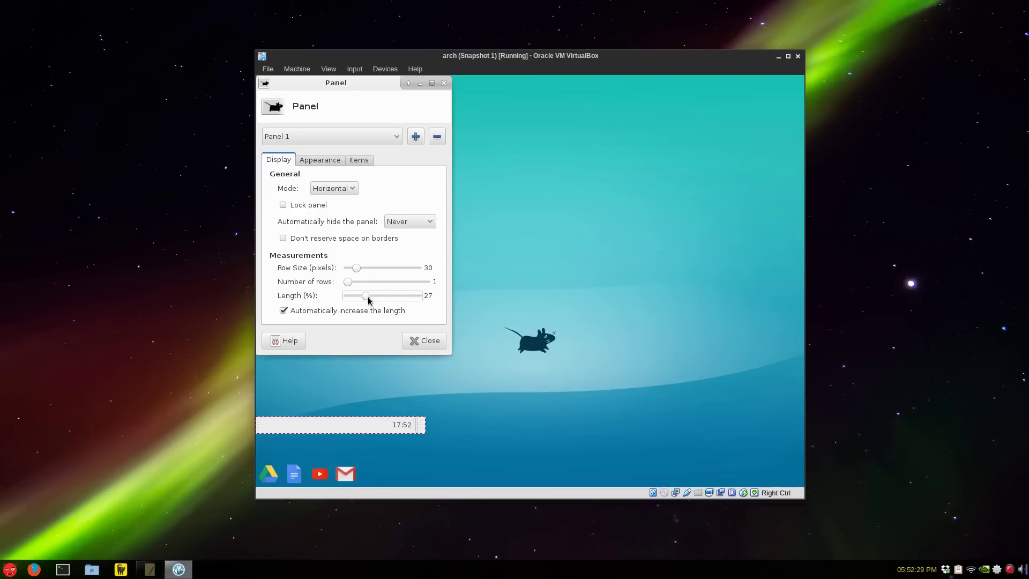
left_click_drag(368, 300, 366, 300)
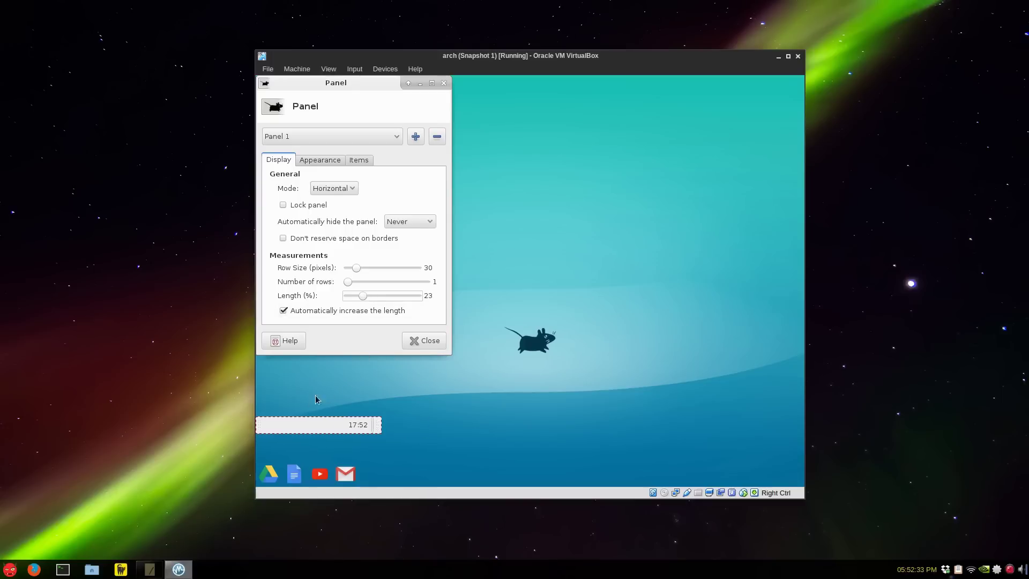
left_click_drag(259, 427, 738, 487)
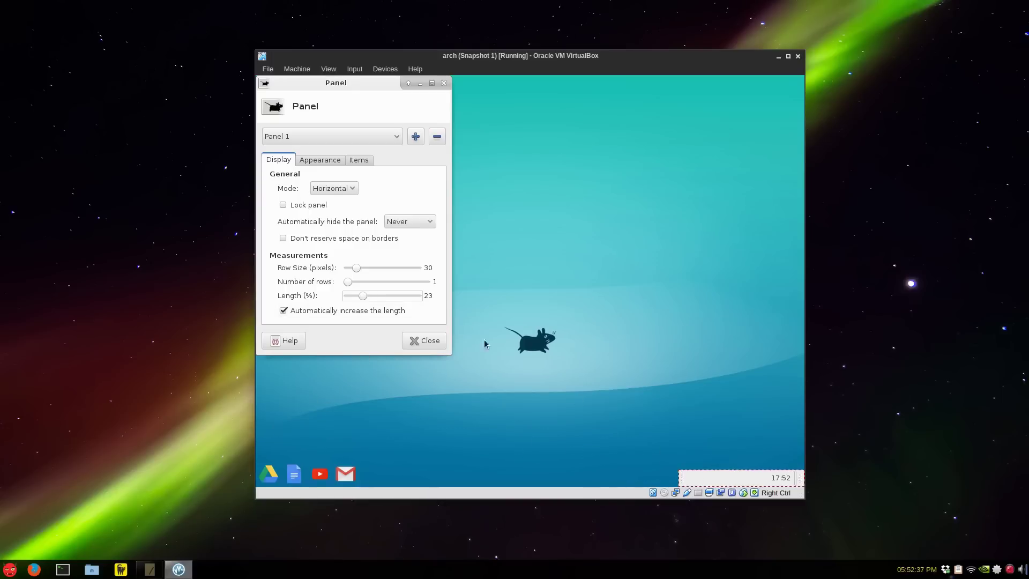
Turn off Show frame in the Notification Area item's settings.
left_click(358, 159)
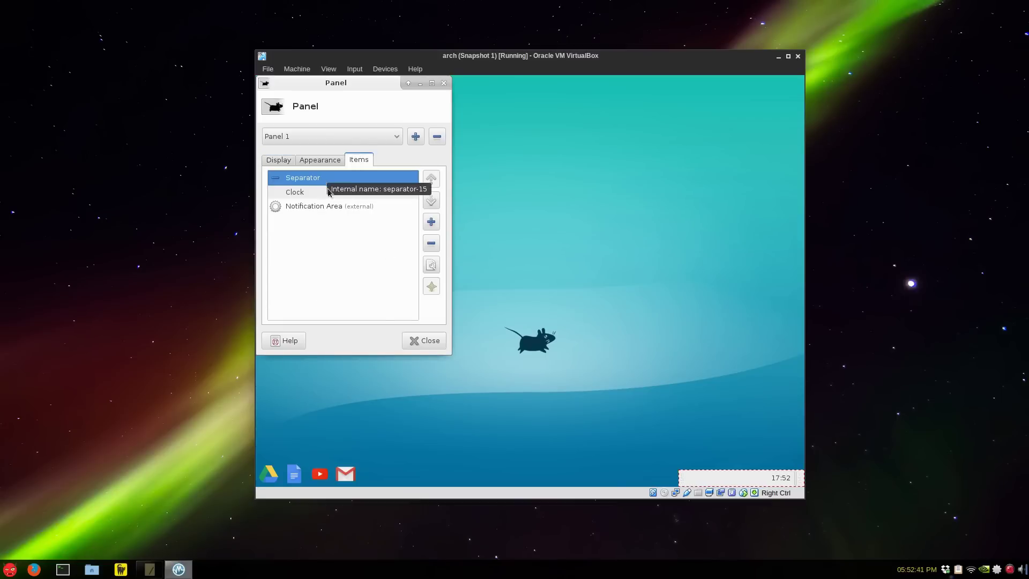
left_click(334, 205)
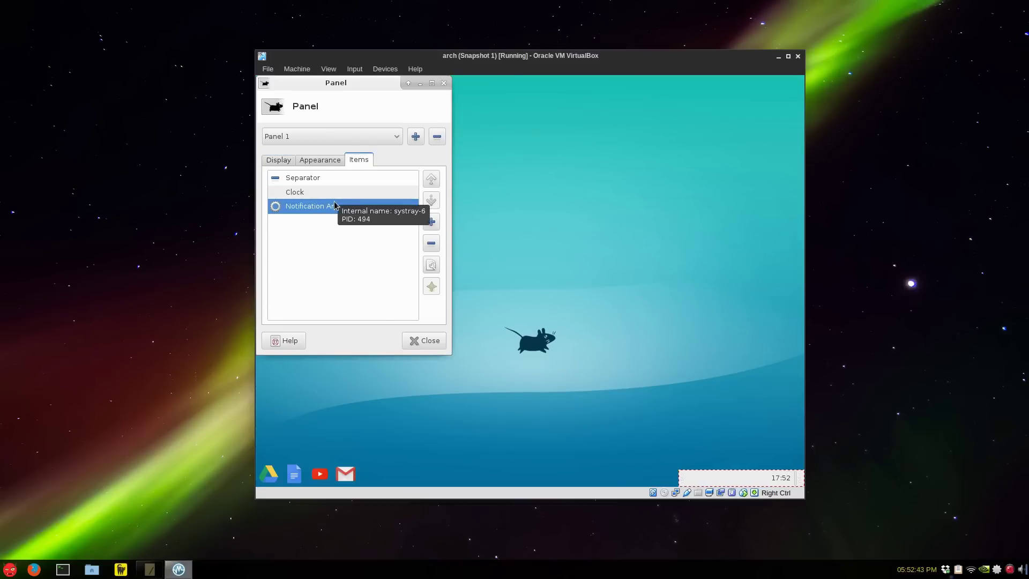
left_click(432, 266)
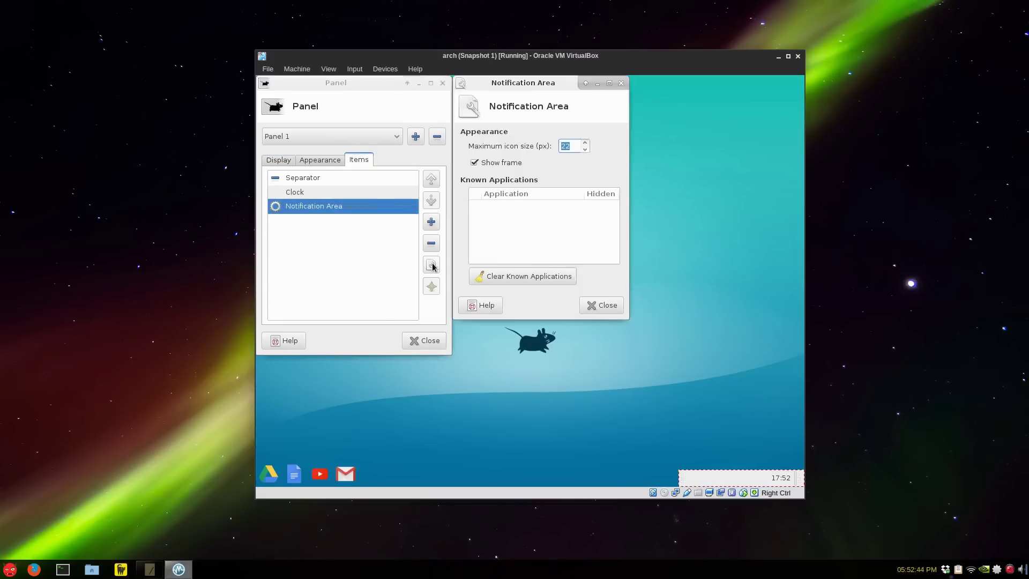
left_click(493, 164)
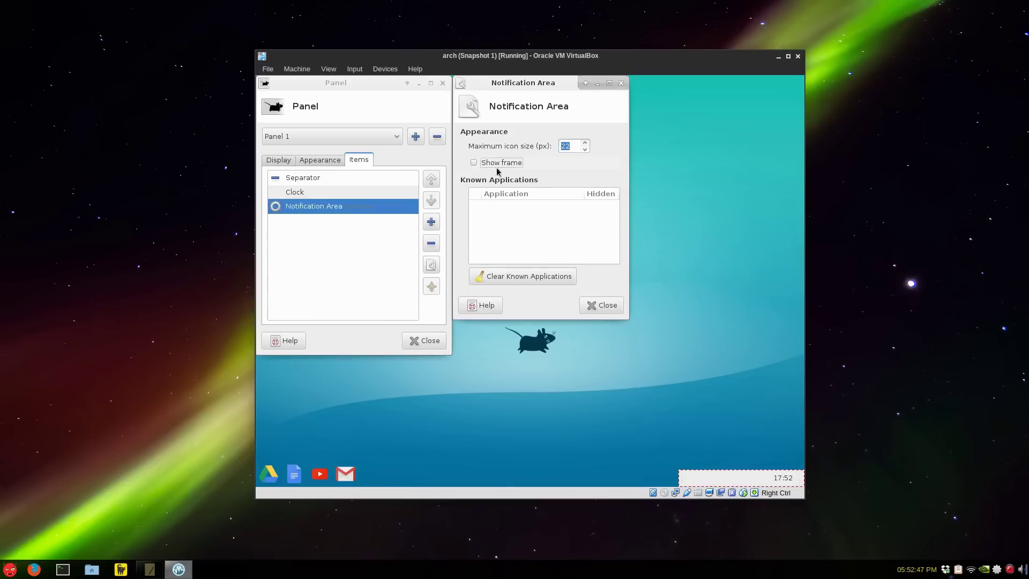
left_click(591, 306)
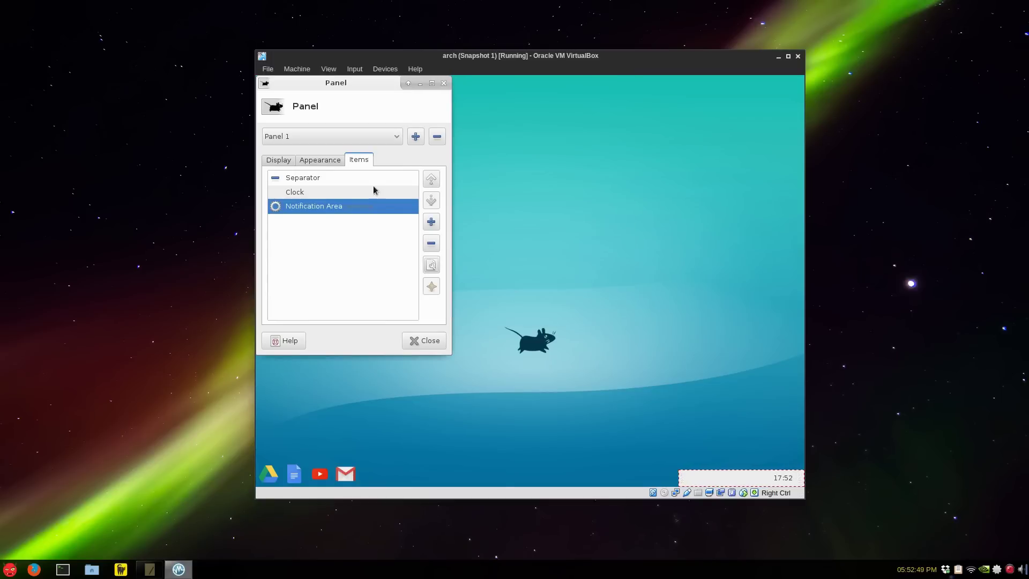
Set the Clock item to the 12-hour format with seconds (05:52:51 PM).
left_click(353, 194)
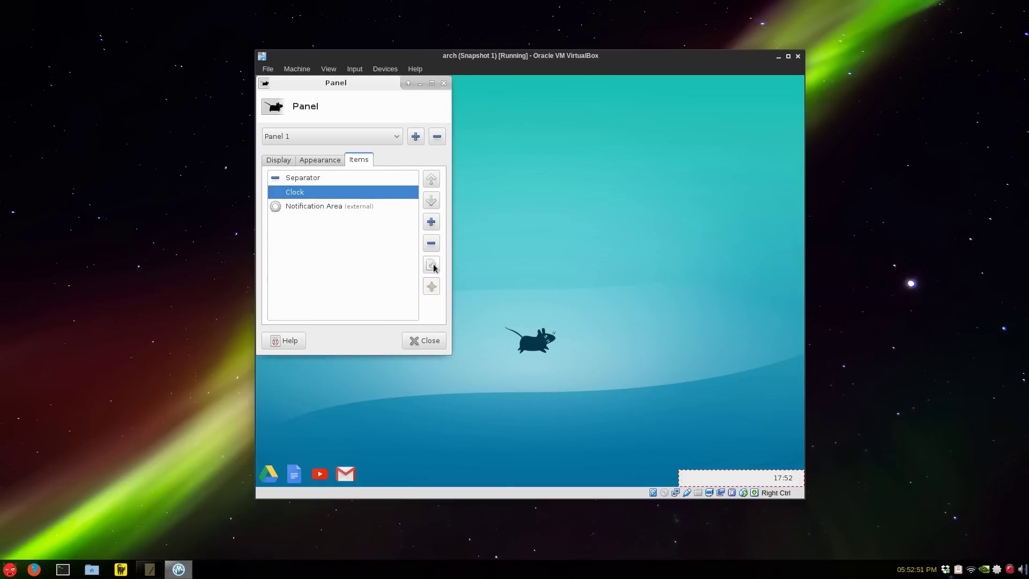
left_click(432, 265)
left_click(538, 328)
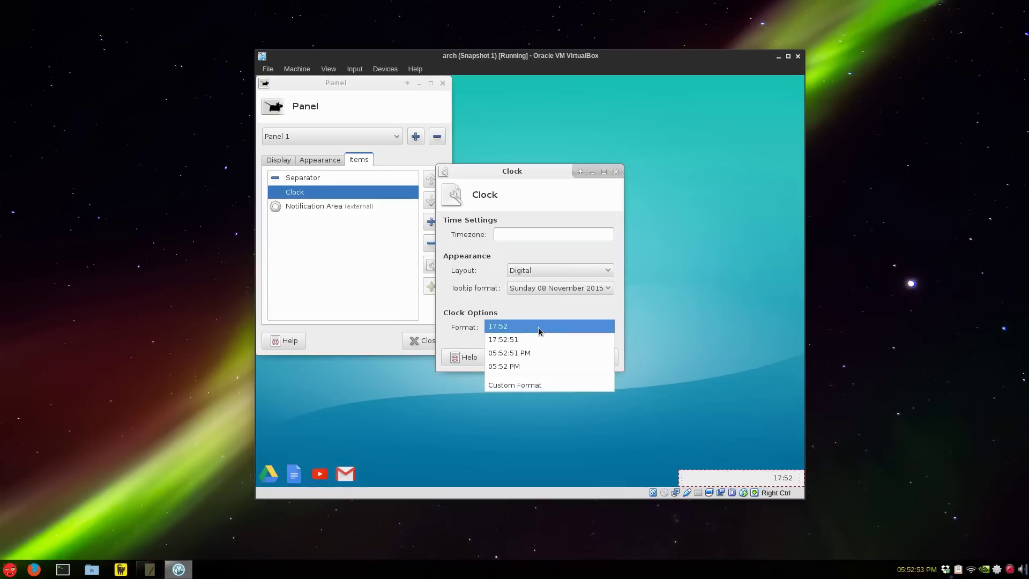
left_click(541, 354)
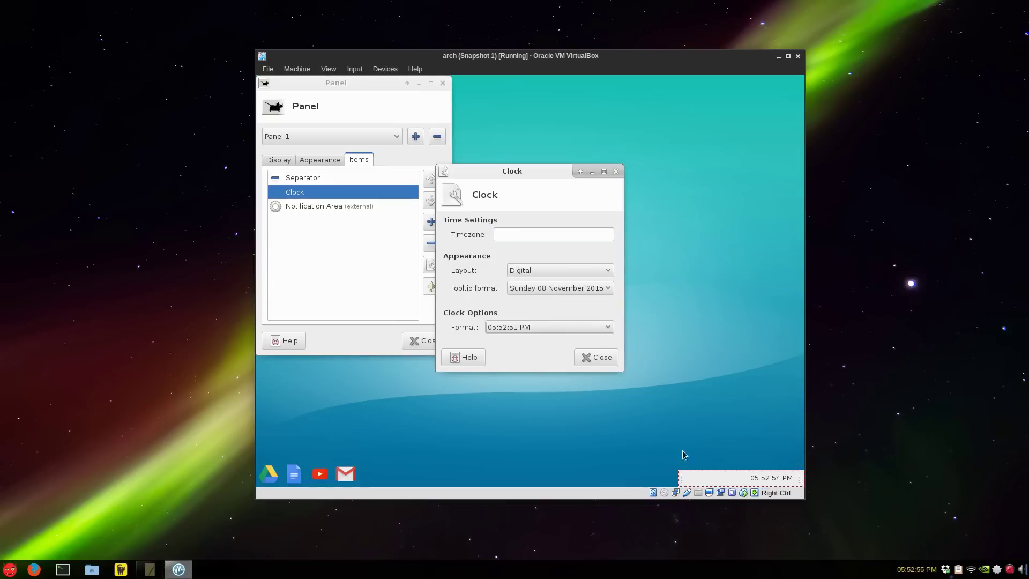
left_click(614, 365)
Lower the panel's Appearance Alpha to make its background translucent.
right_click(719, 477)
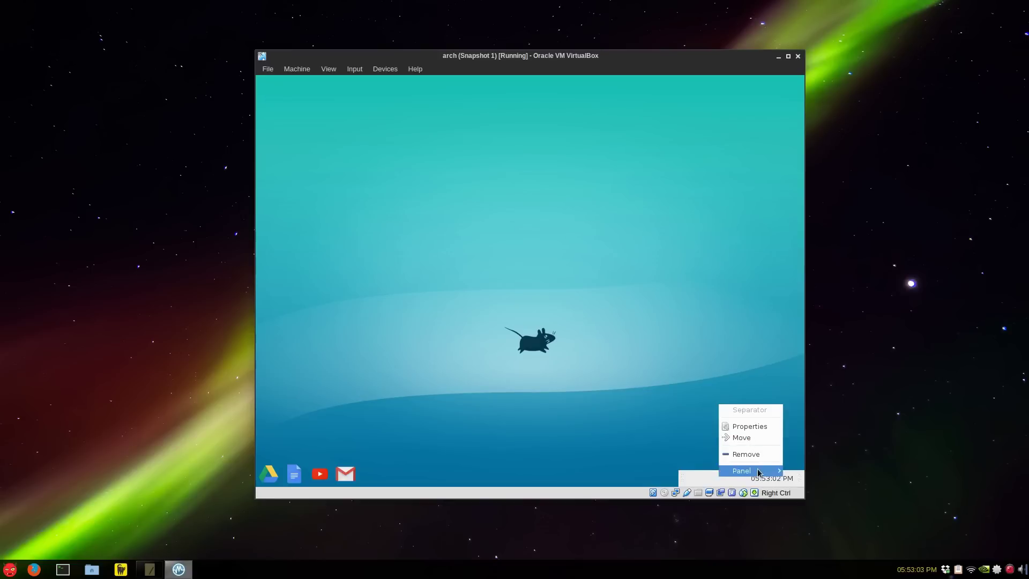
mouse_move(758, 473)
left_click(676, 438)
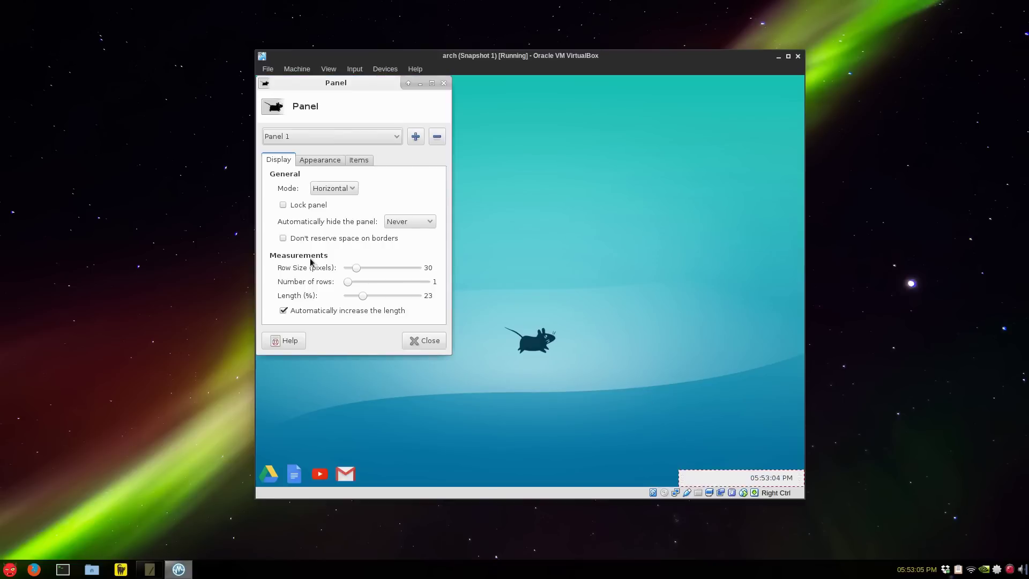
left_click(325, 160)
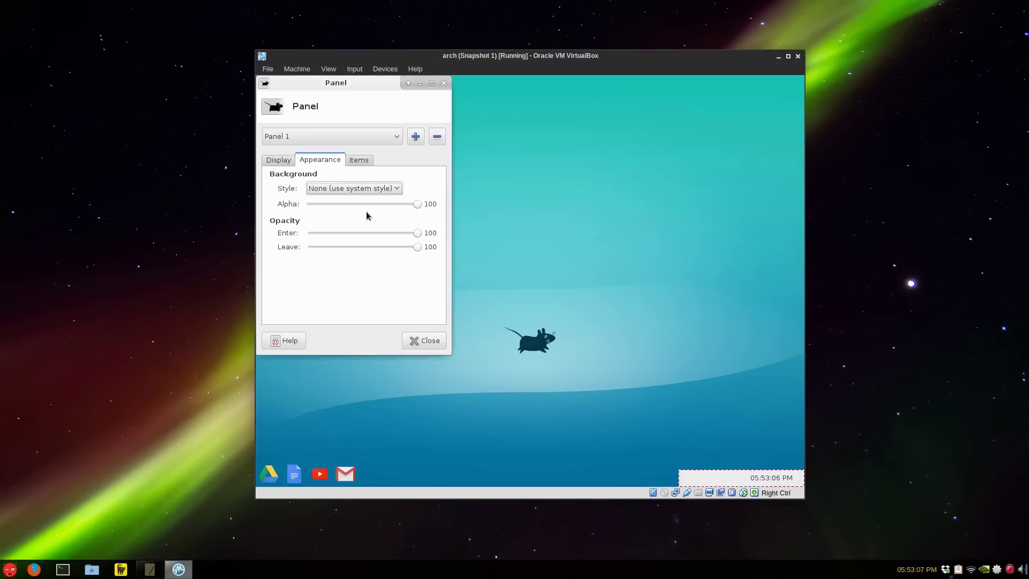
left_click_drag(417, 204, 386, 204)
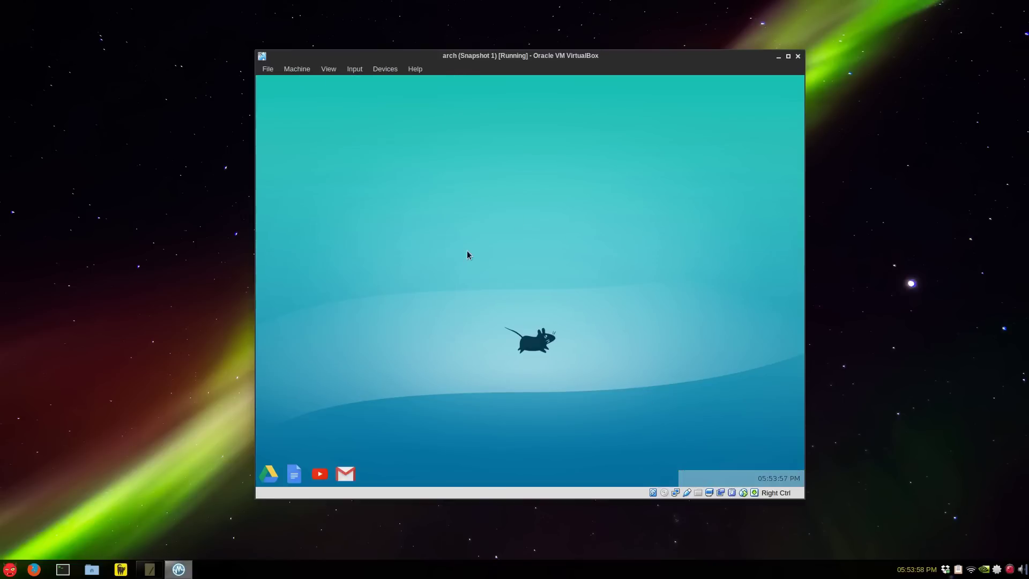
Create a Google Chrome desktop launcher and add it to the unlocked panel.
right_click(470, 211)
left_click(523, 236)
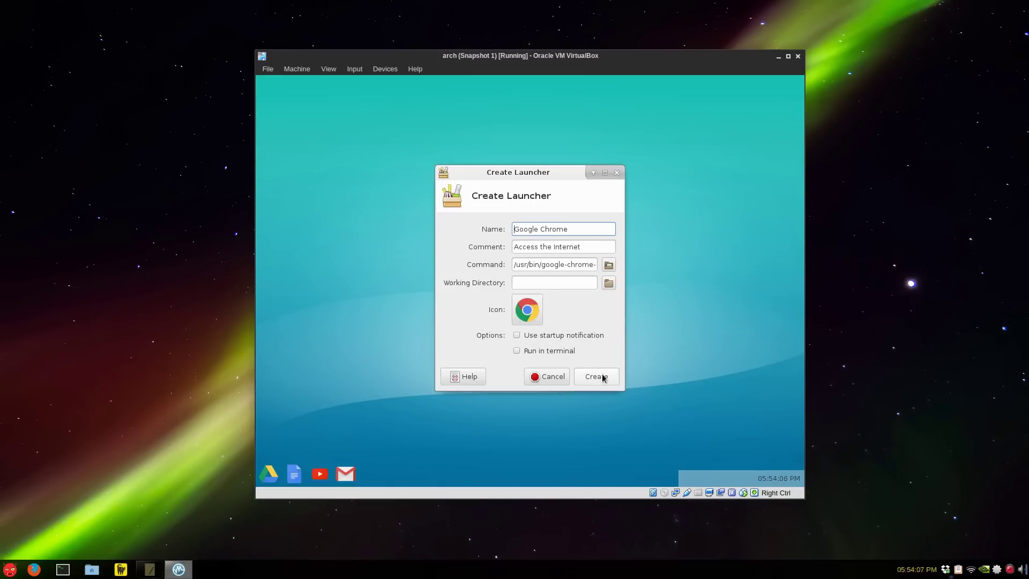
left_click(601, 373)
right_click(364, 477)
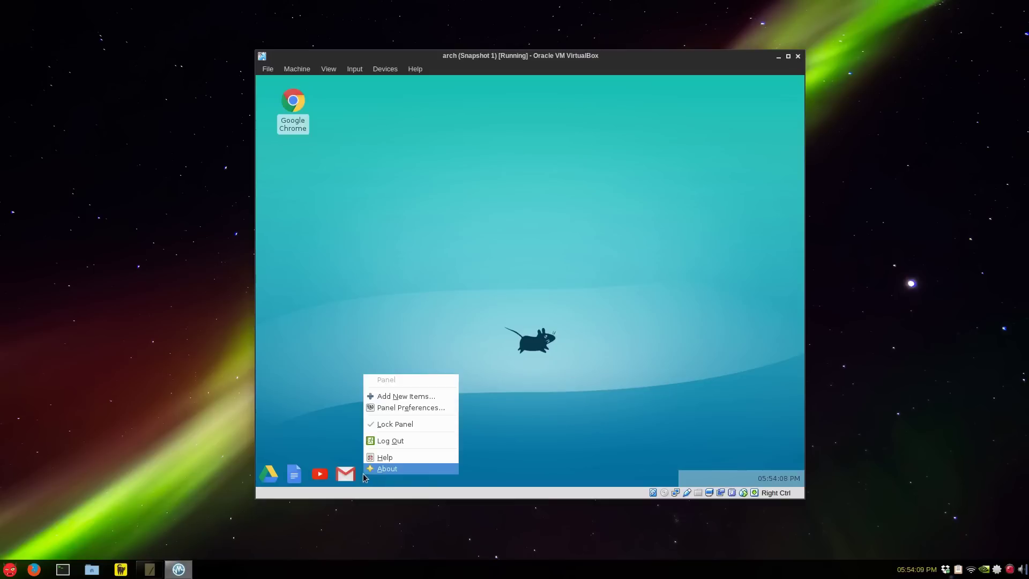
left_click(416, 425)
left_click_drag(293, 101, 377, 473)
Create a Chrome App Launcher desktop file whose command uses the --show-app-list option.
right_click(385, 265)
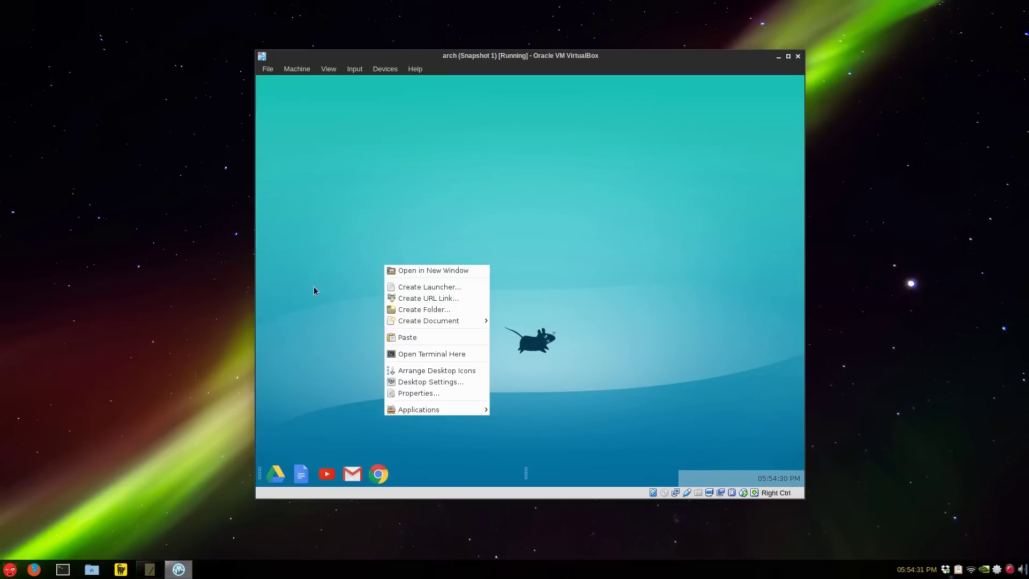
left_click(426, 287)
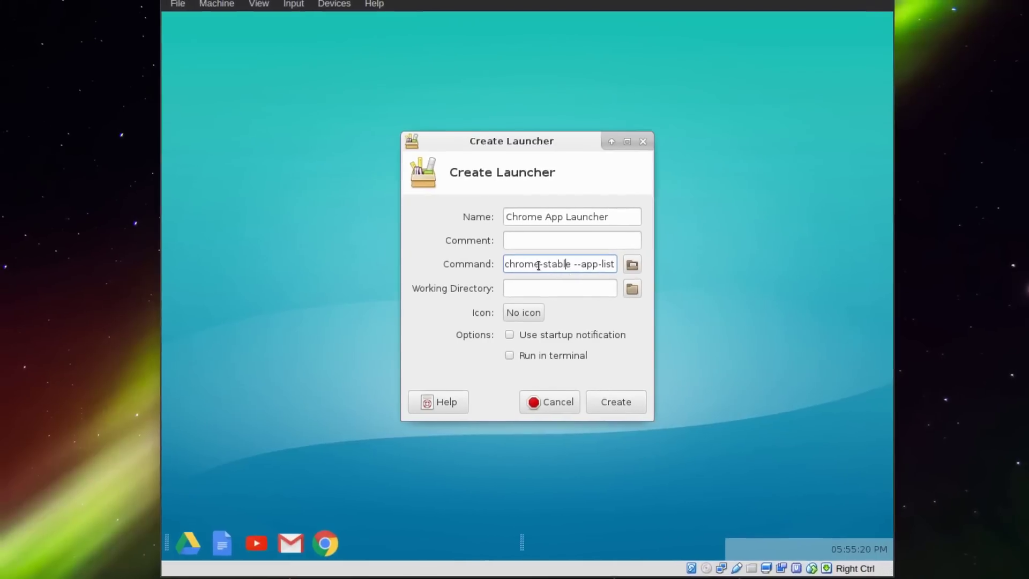
left_click_drag(515, 264, 600, 269)
left_click(570, 265)
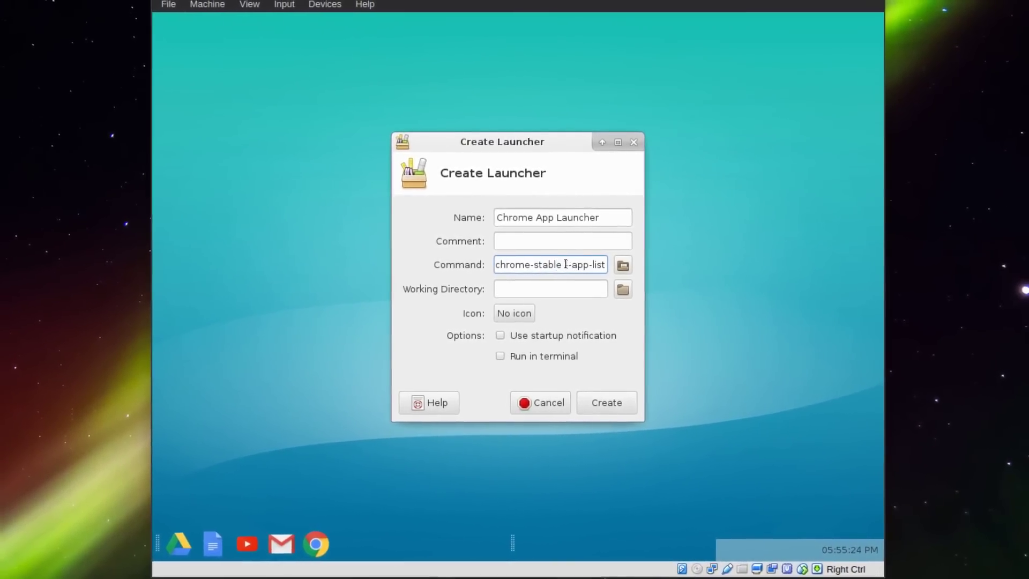
type("show-")
key("Right")
key("Right")
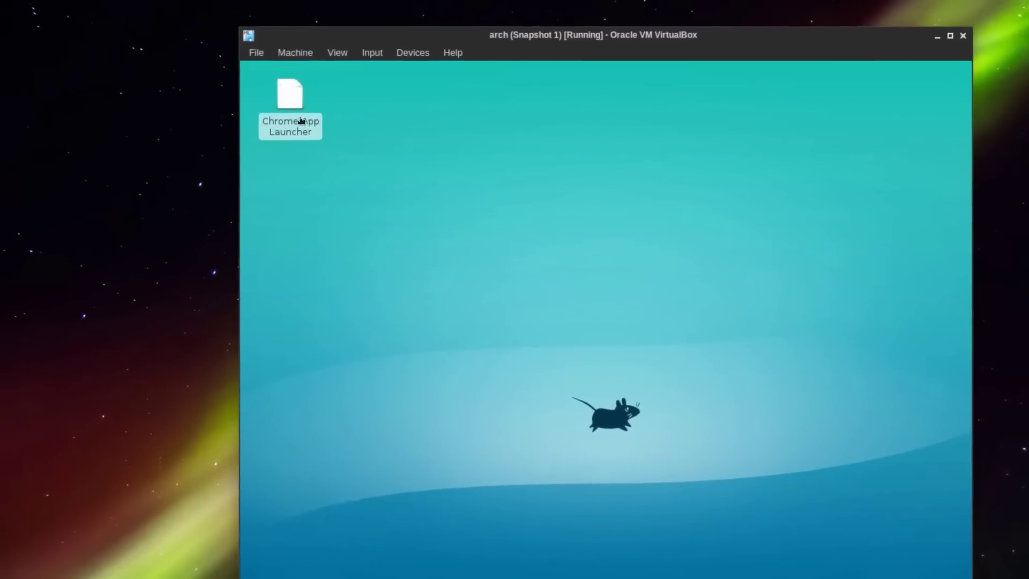
Mark the Chrome App Launcher file executable, launch it, and close the app grid.
double_click(302, 121)
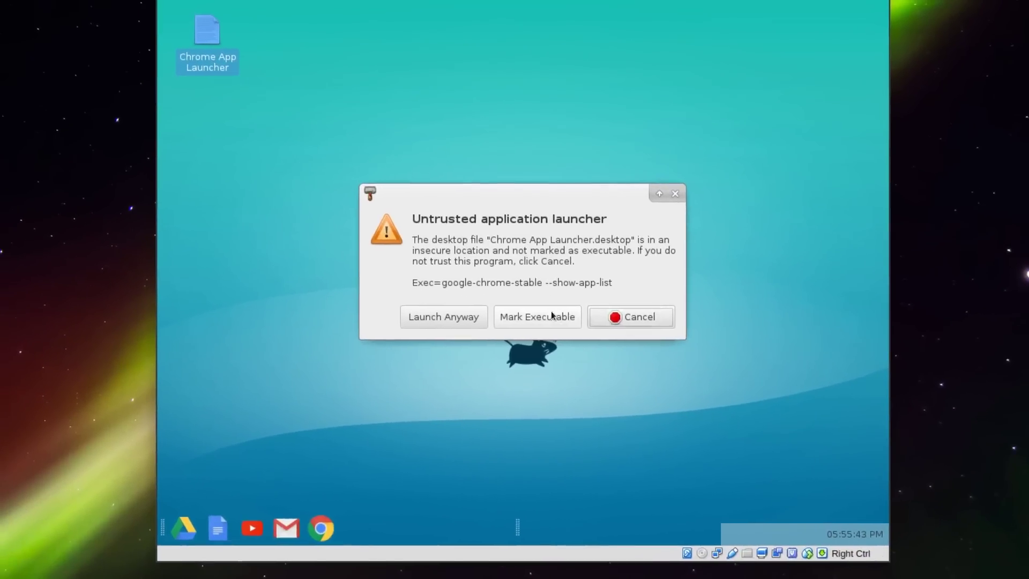
left_click(552, 315)
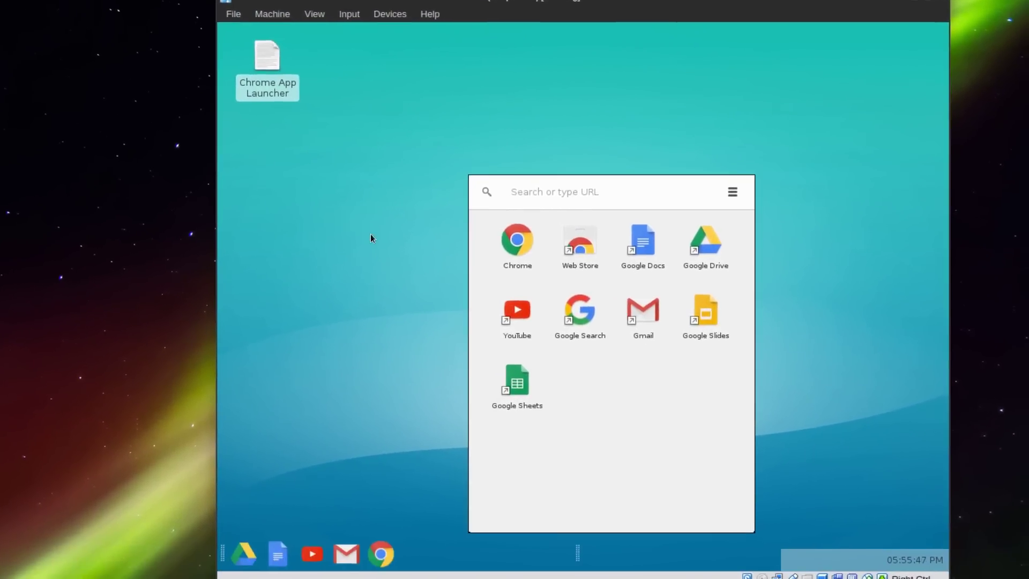
left_click(418, 234)
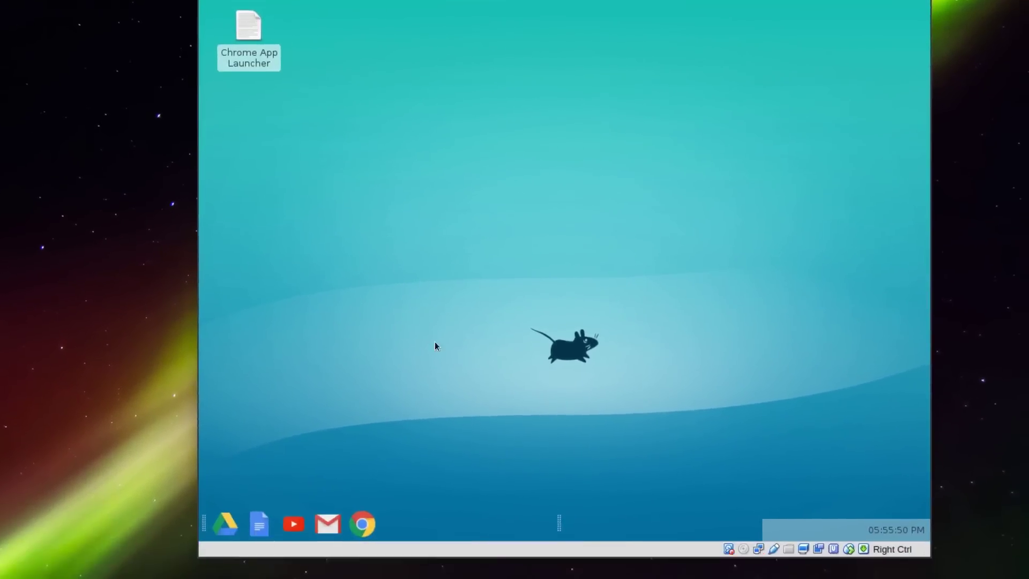
Add the Chrome App Launcher to the shelf as a new launcher after Chrome.
key("Return")
left_click(542, 299)
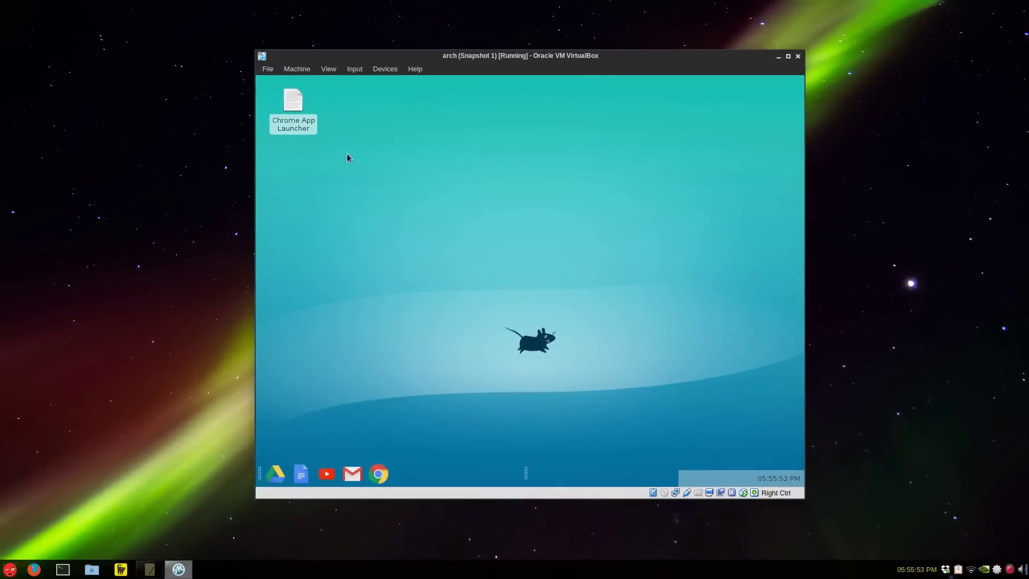
mouse_move(293, 101)
left_mouse_down()
mouse_move(392, 455)
mouse_move(408, 476)
mouse_move(280, 88)
mouse_move(327, 167)
mouse_move(440, 471)
left_mouse_up()
left_click(637, 322)
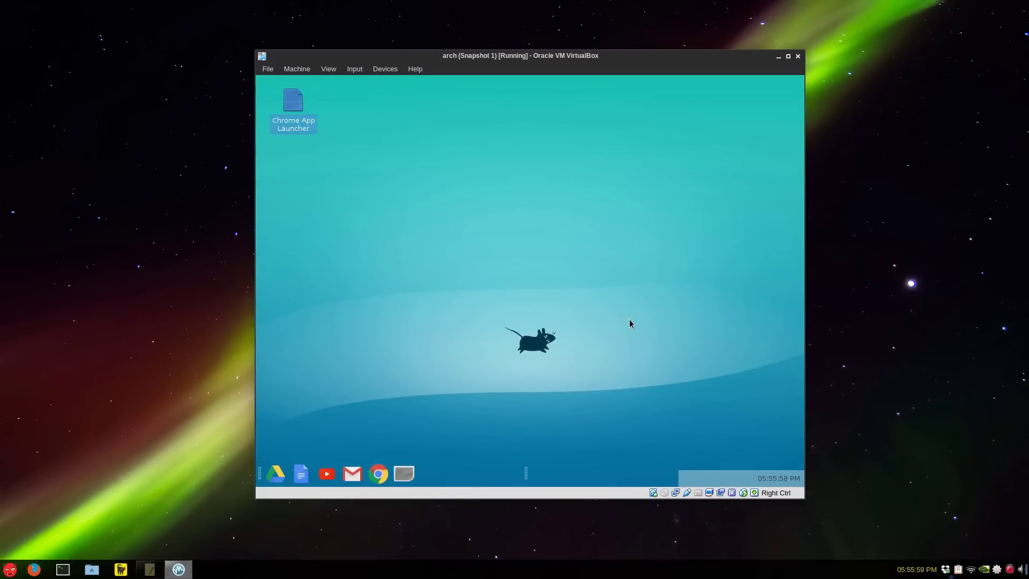
Permanently delete the desktop launcher file and move the shelf launcher to the left end.
left_click(298, 132)
key("shift+Delete")
key("Return")
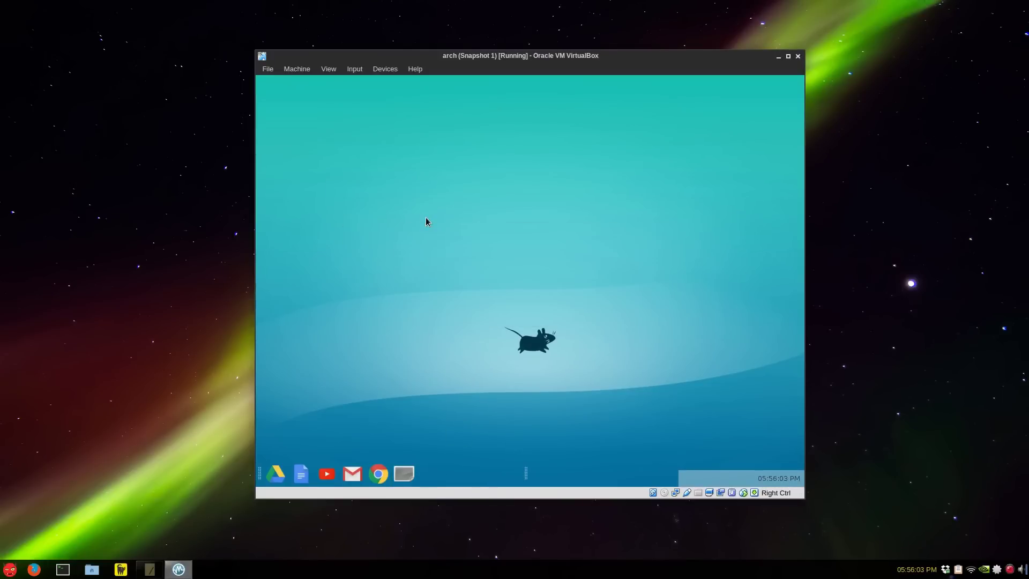
right_click(404, 474)
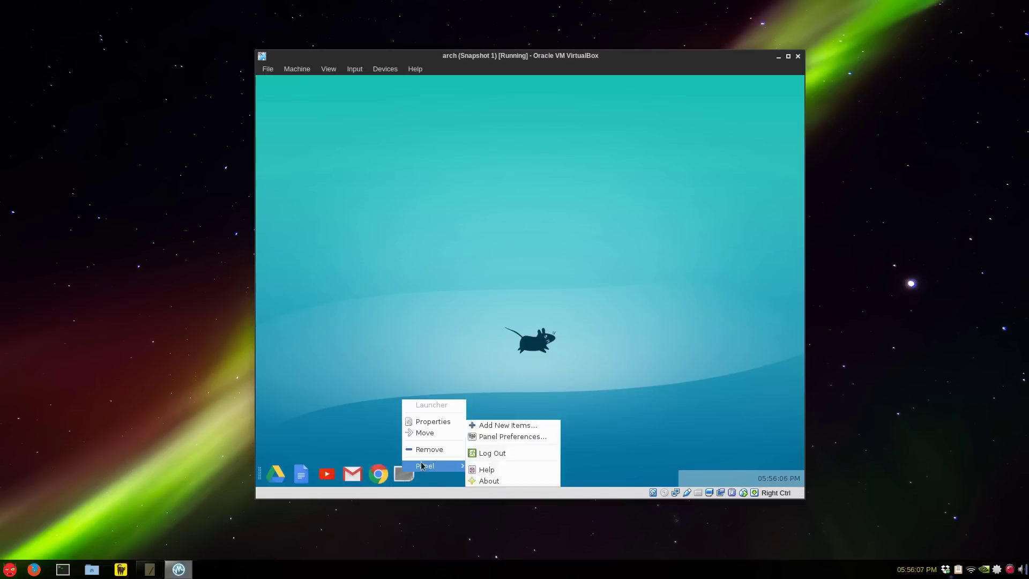
left_click(428, 433)
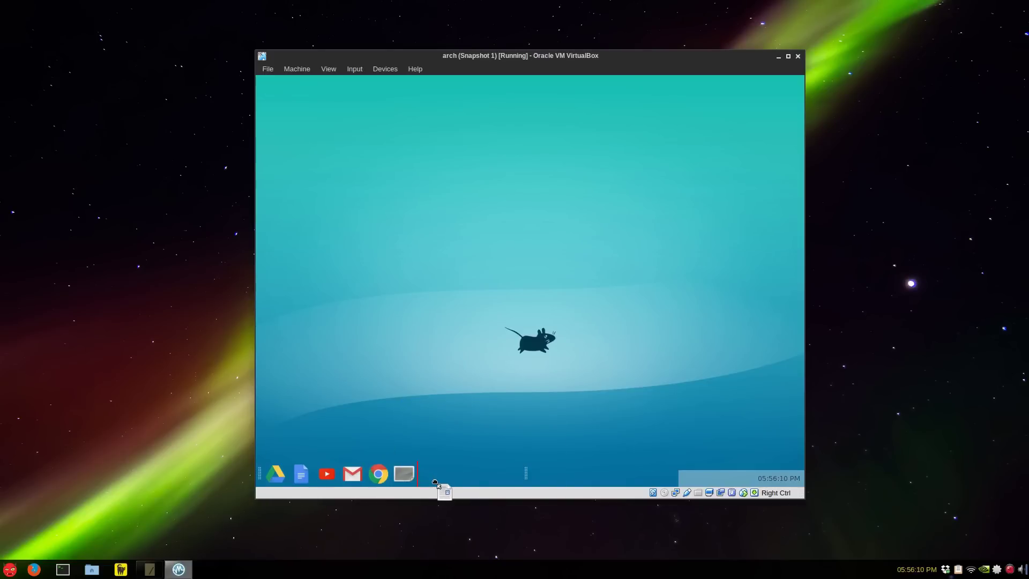
left_click(262, 481)
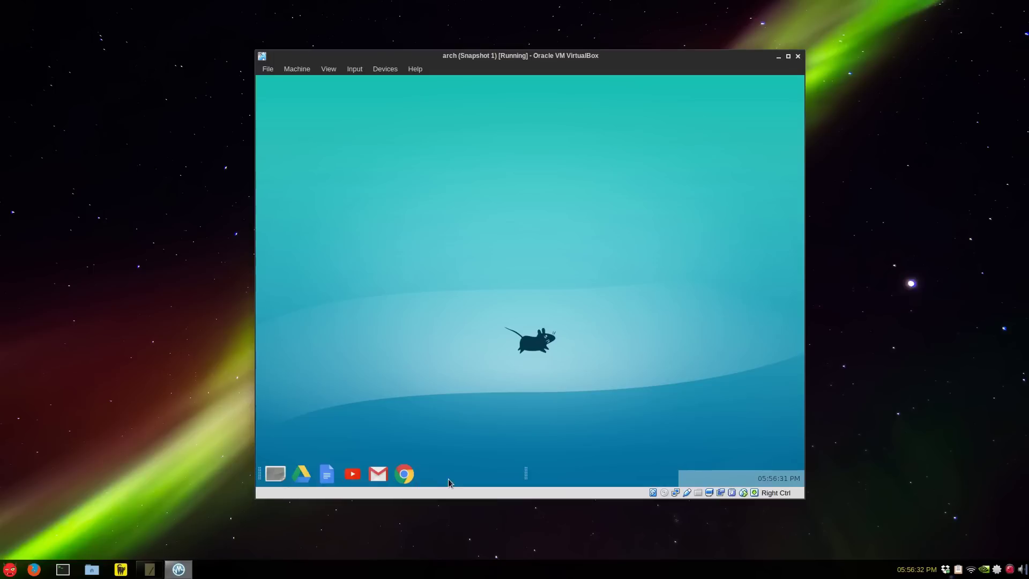
Add a Window Buttons item to the shelf with flat buttons, no labels and no handle.
right_click(443, 478)
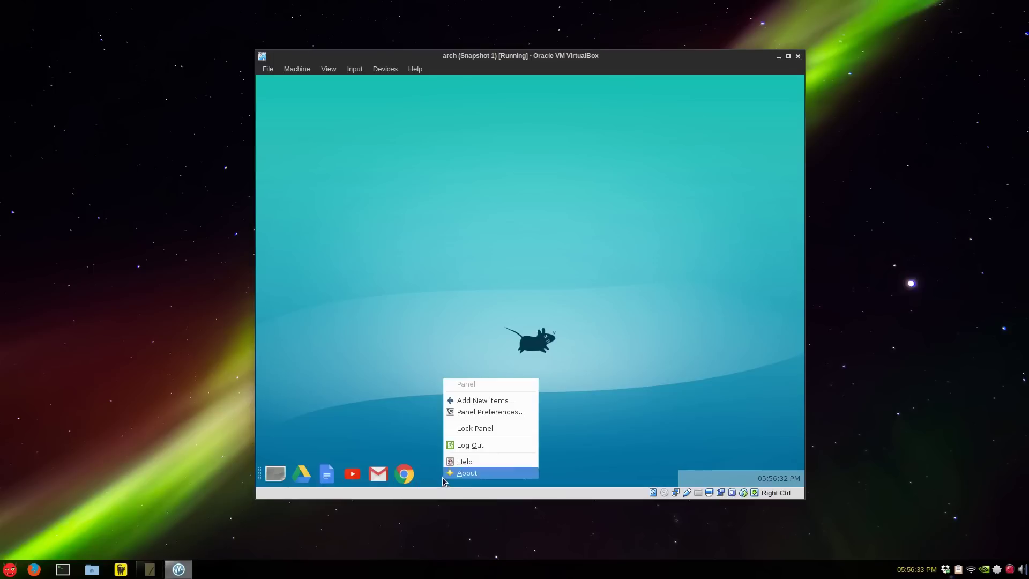
left_click(455, 402)
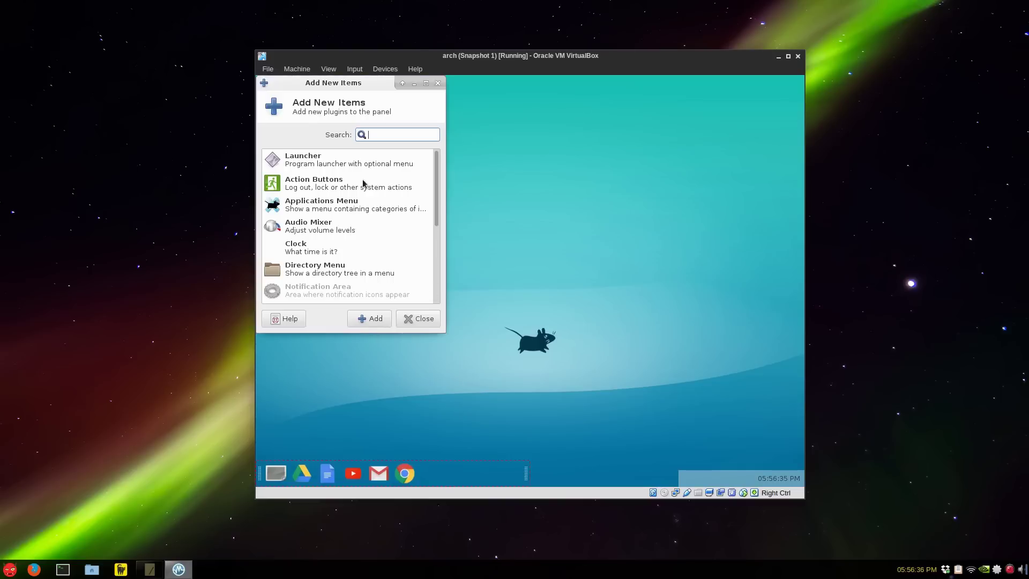
scroll(375, 207, "down", 5)
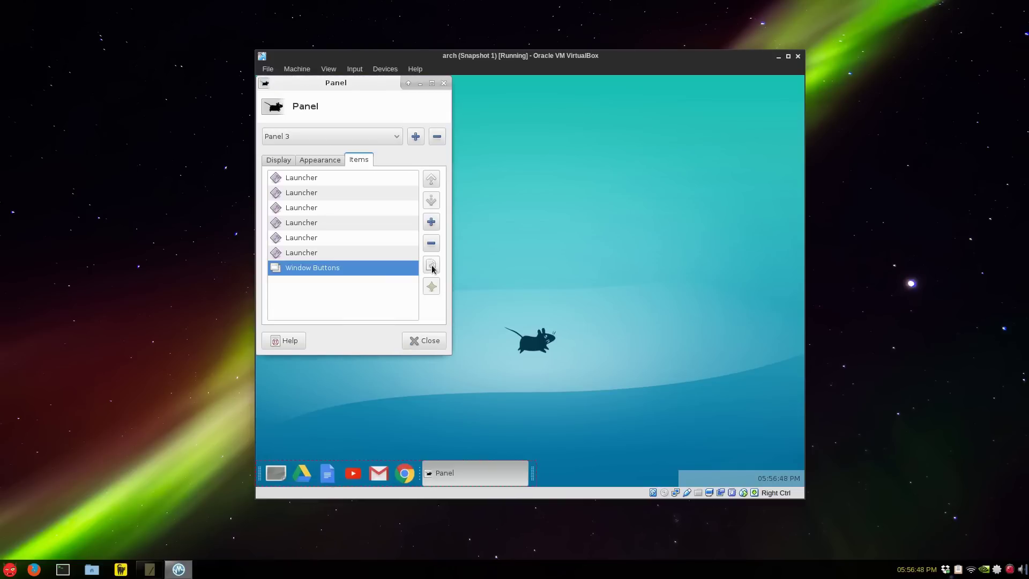
left_click(431, 265)
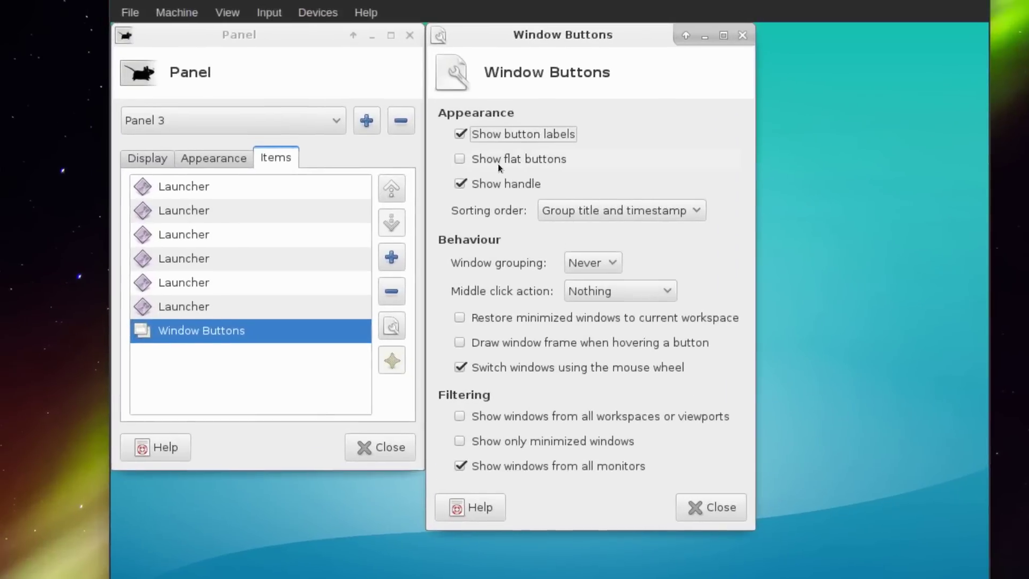
left_click(500, 184)
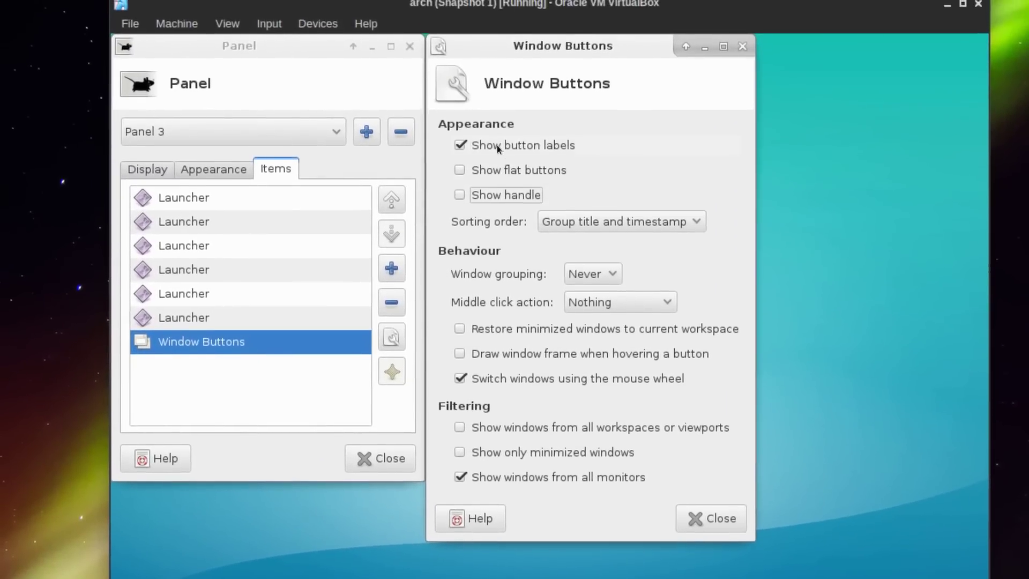
left_click(500, 170)
left_click(499, 145)
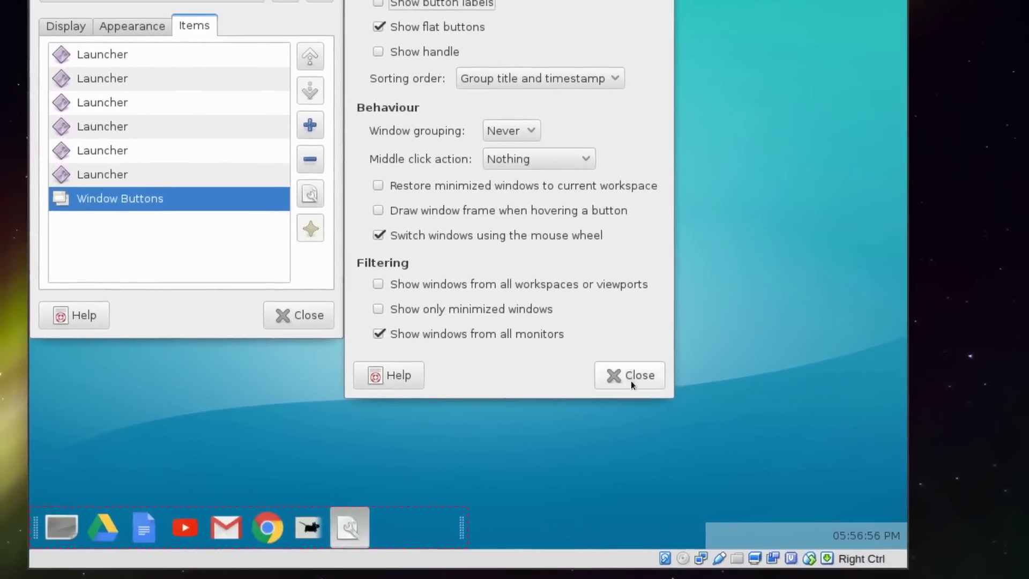
left_click(707, 519)
right_click(472, 471)
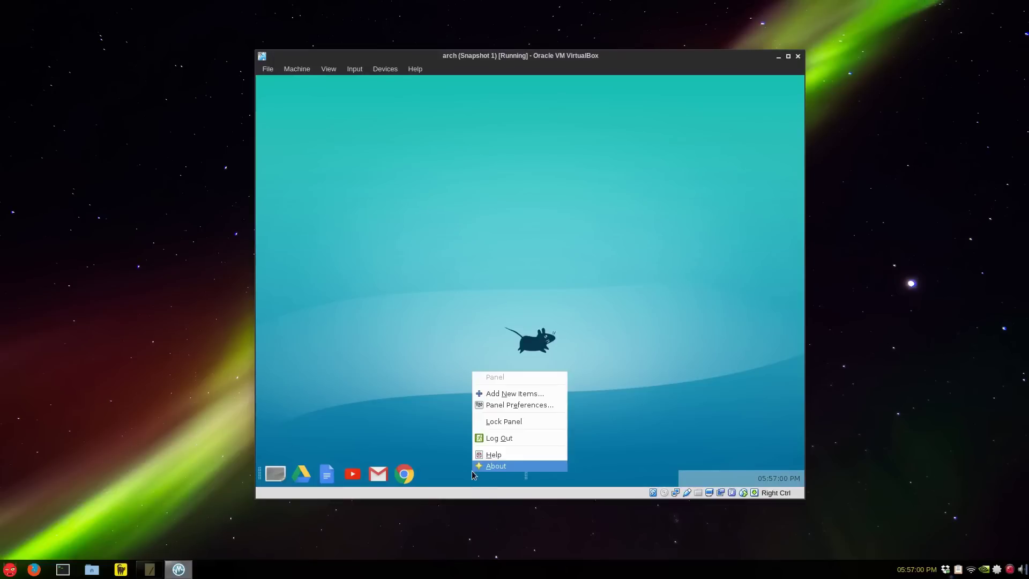
Set the shelf row size to 36 pixels and lock it, then open the Chrome app grid.
left_click(507, 406)
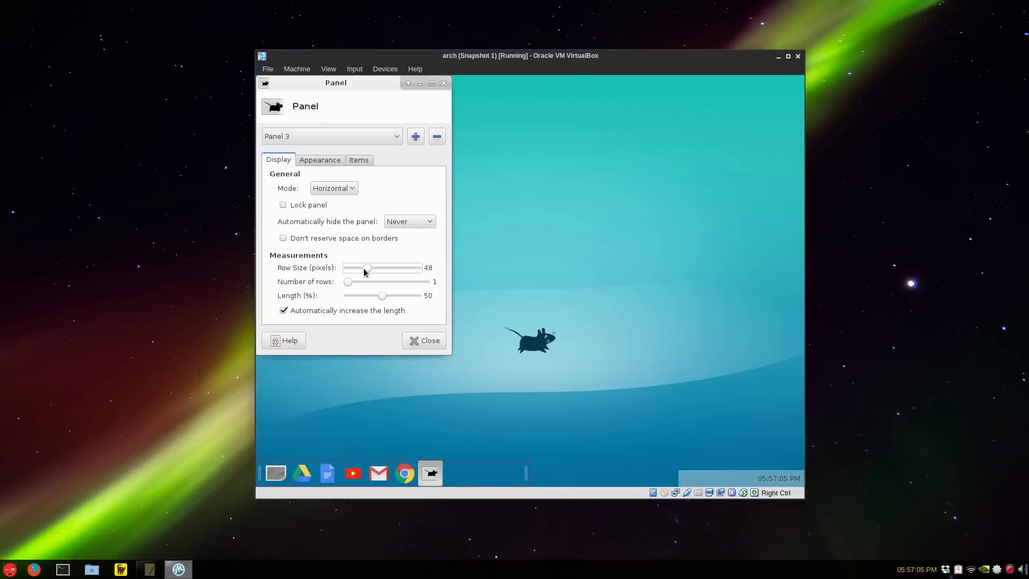
left_click_drag(360, 271, 358, 271)
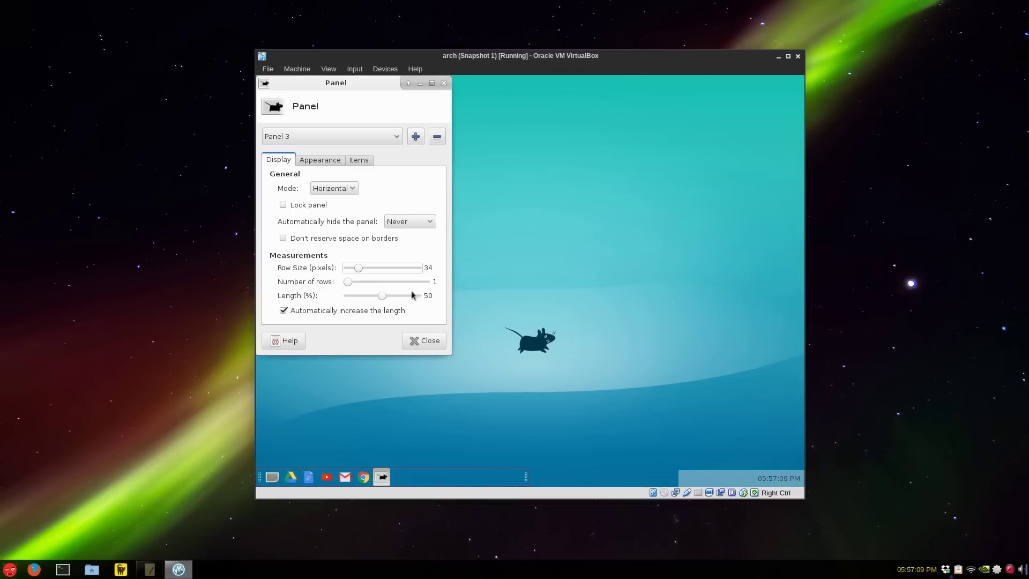
key("Right")
key("Right")
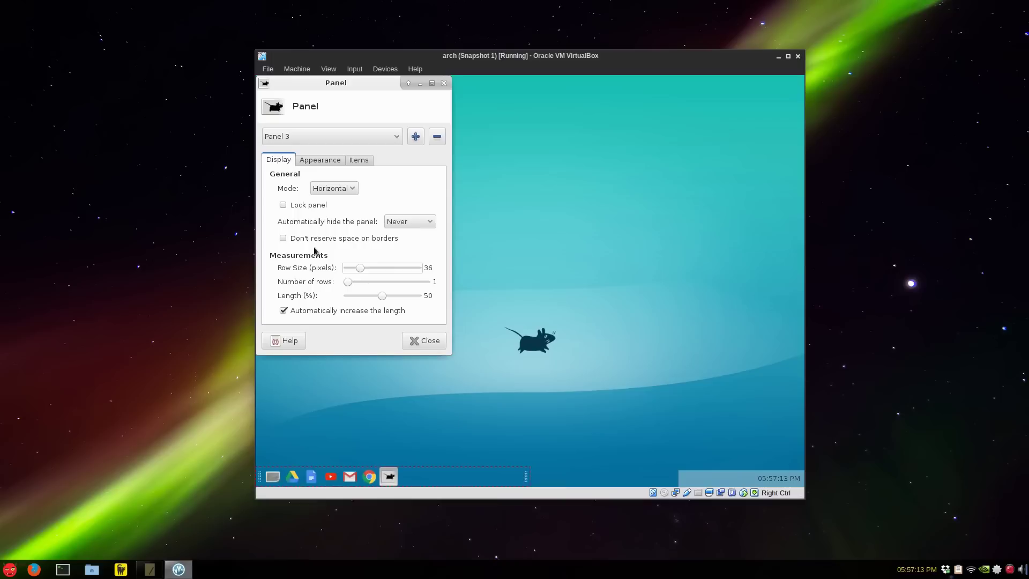
left_click(295, 205)
left_click(424, 340)
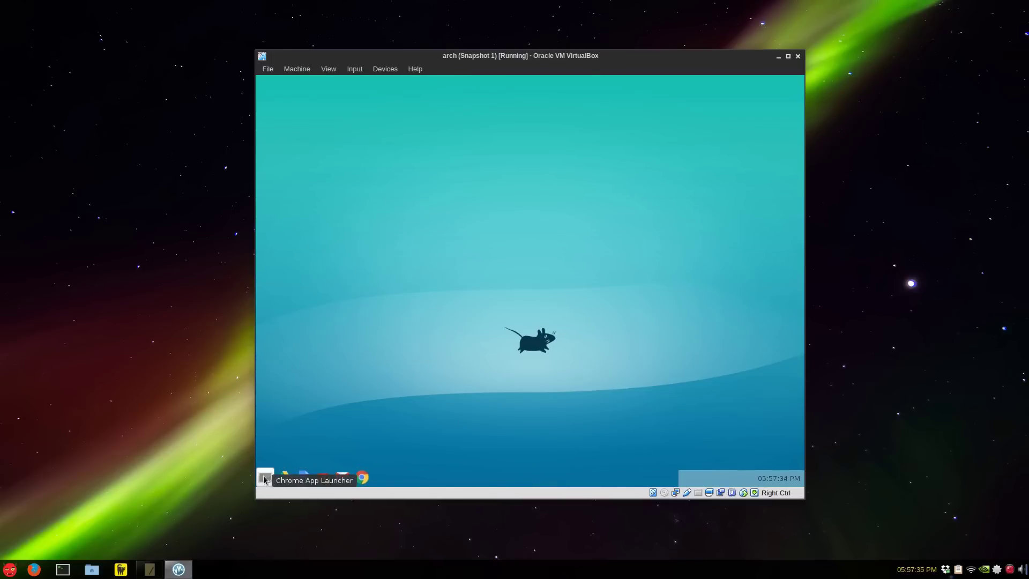
left_click(266, 477)
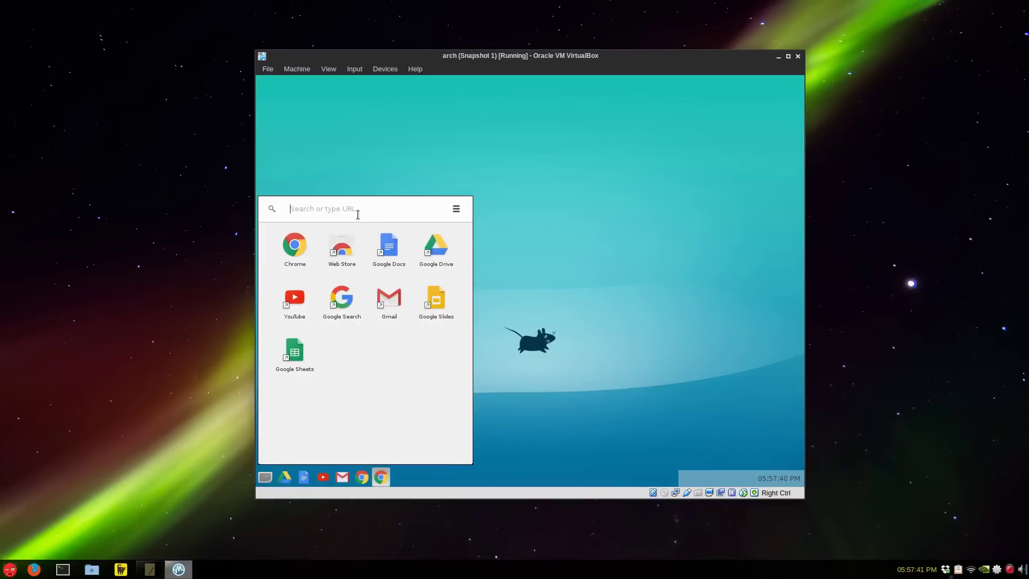
Search 'chrome os wallpaper' and open and scroll the Chrome OS Wallpapers - Chrome UP gallery.
type("chrome ")
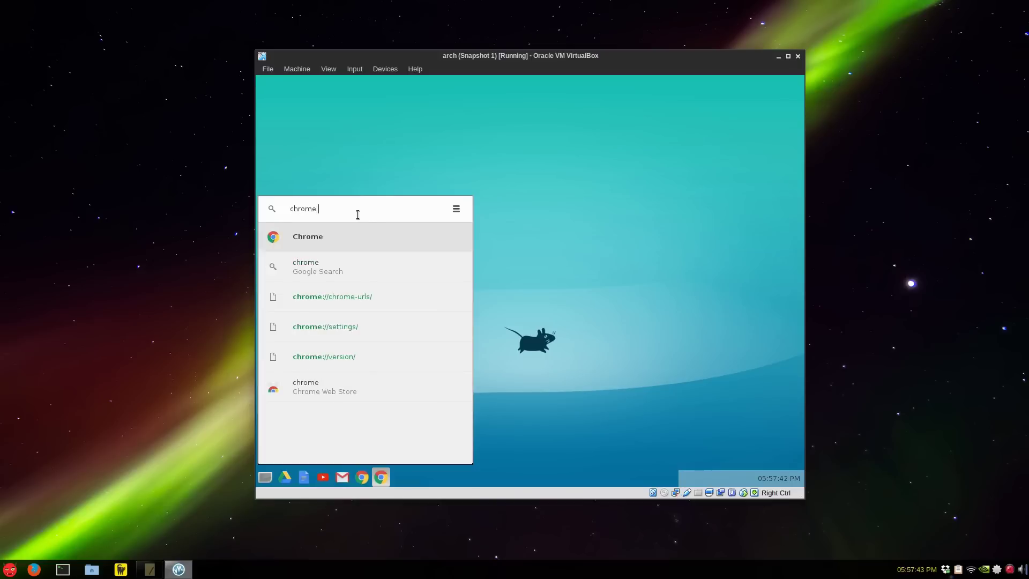
type("os wa")
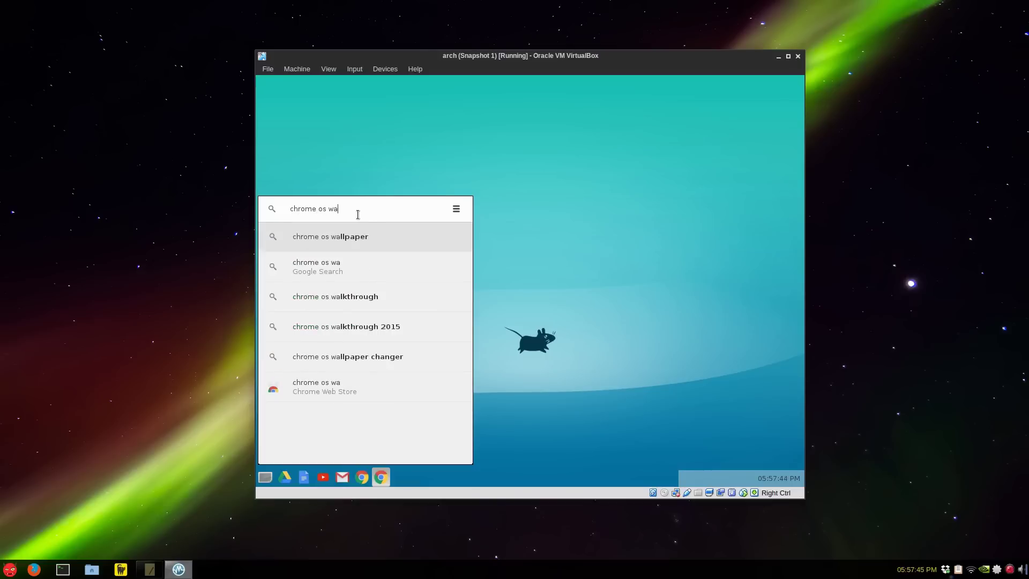
key("Return")
scroll(681, 259, "down", 5)
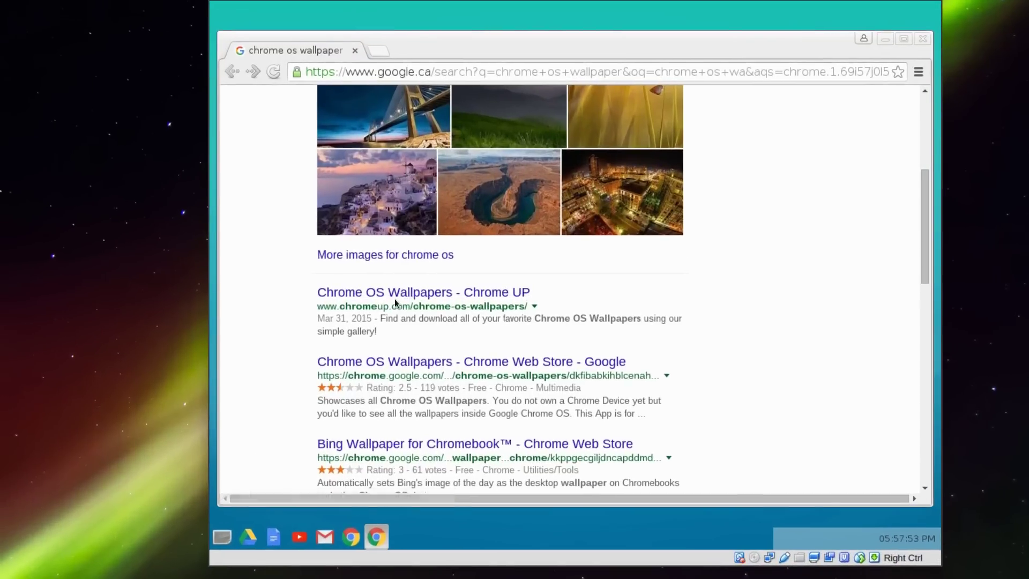
left_click(467, 295)
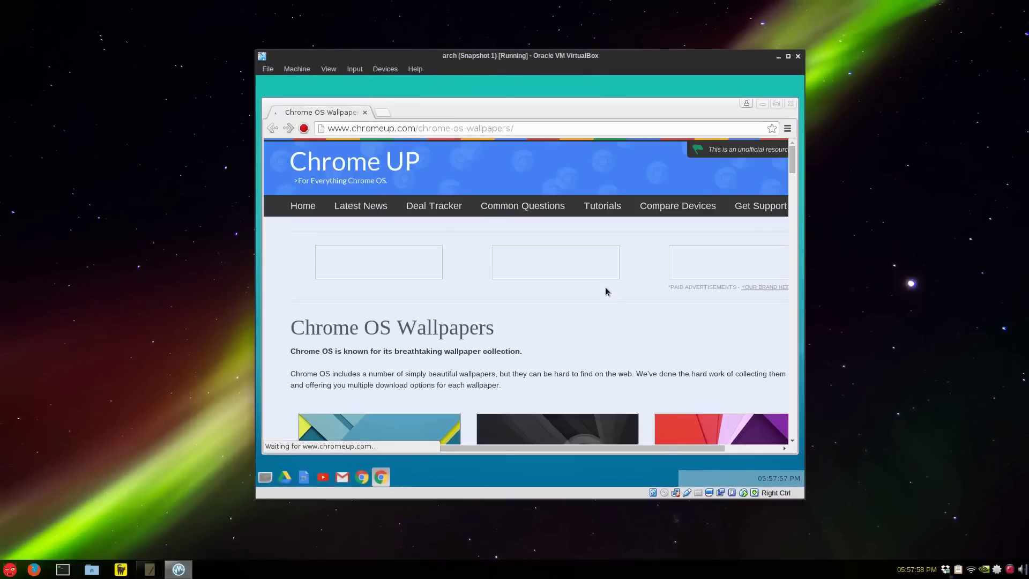
scroll(622, 290, "down", 2)
scroll(612, 293, "down", 2)
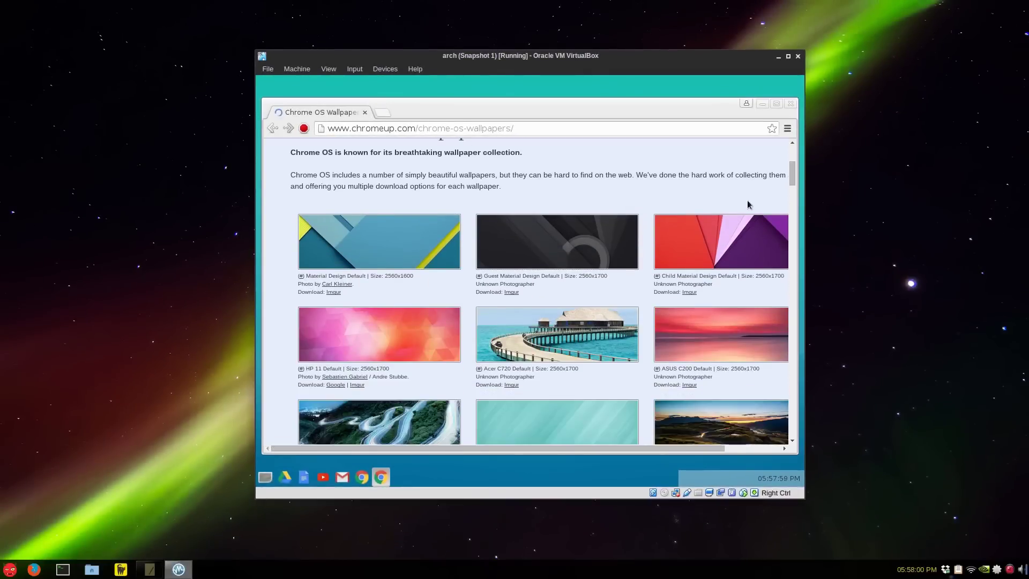
left_click_drag(795, 177, 797, 415)
scroll(773, 372, "down", 5)
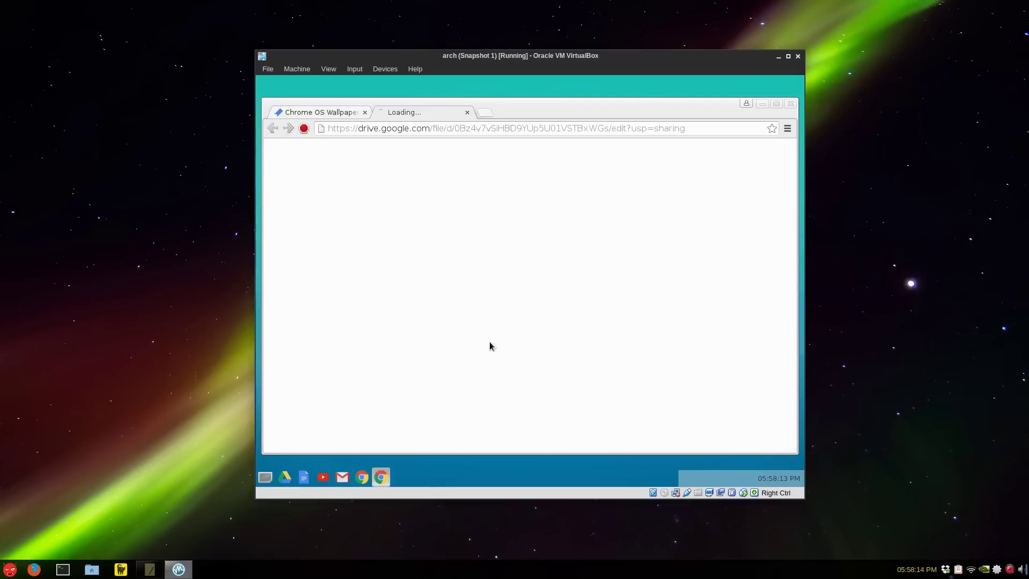
Download the Chrome OS wallpapers zip from Google Drive despite the virus-scan warning, then show all downloads.
left_click(489, 345)
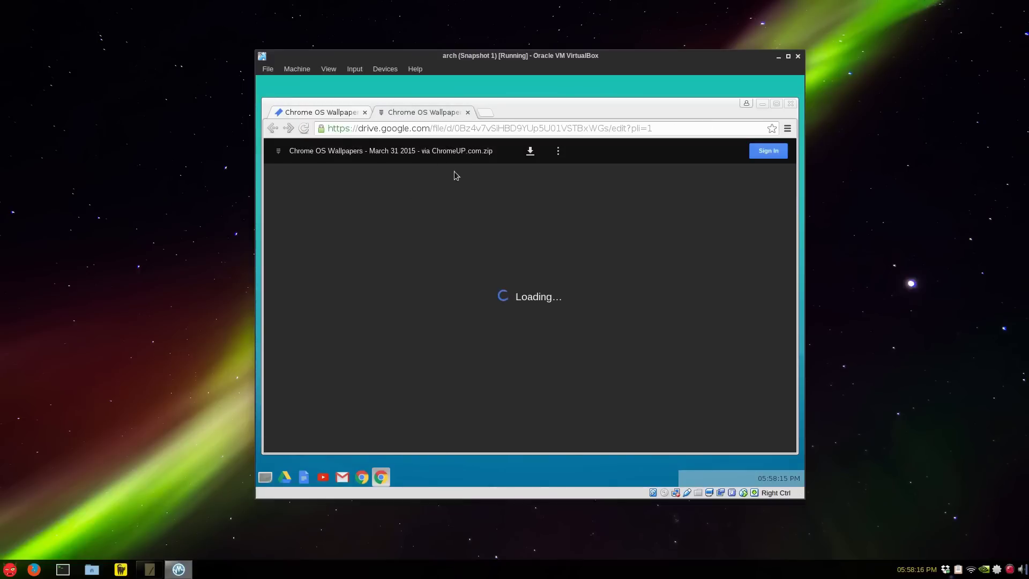
left_click(530, 152)
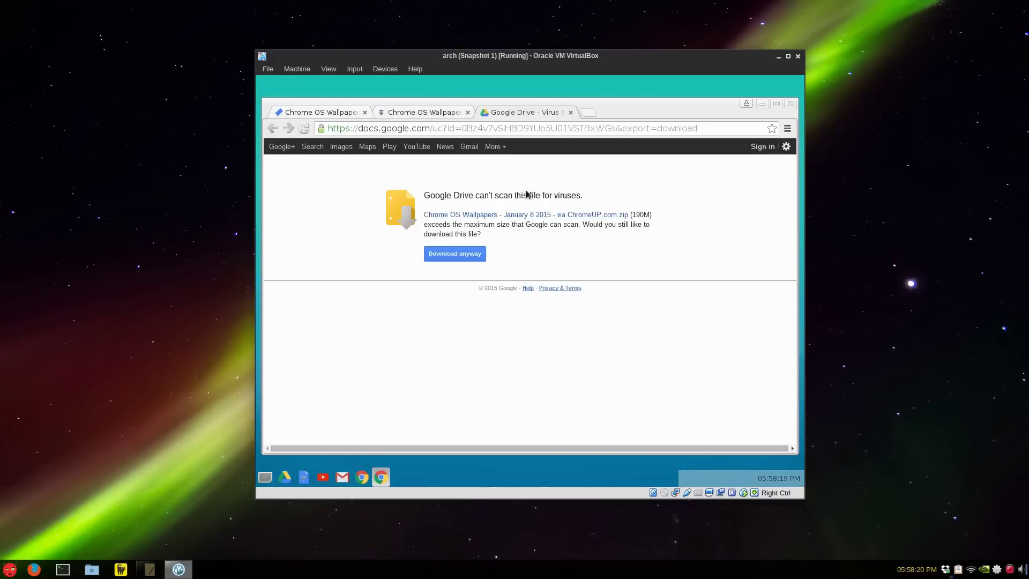
left_click(467, 259)
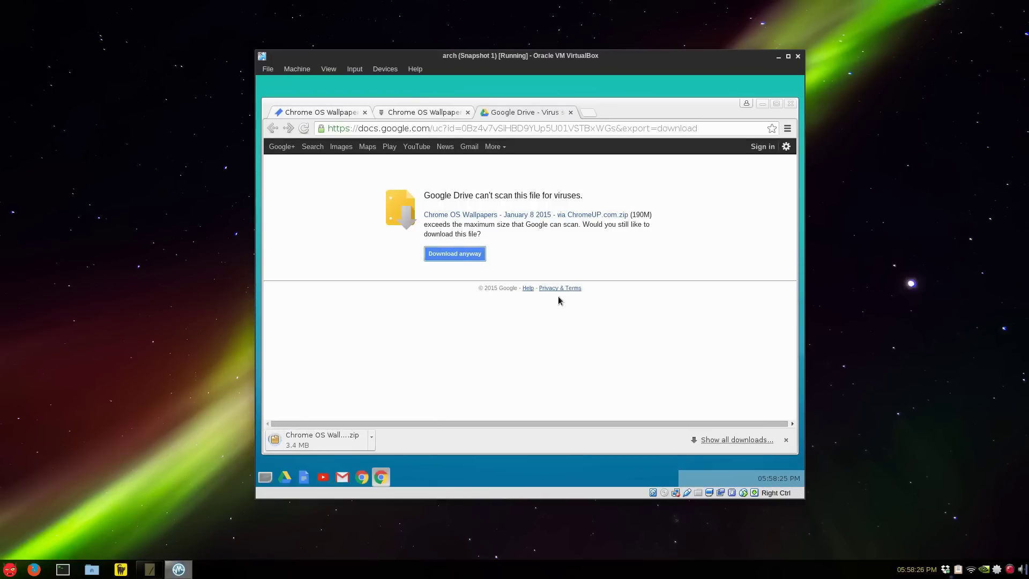
left_click(747, 440)
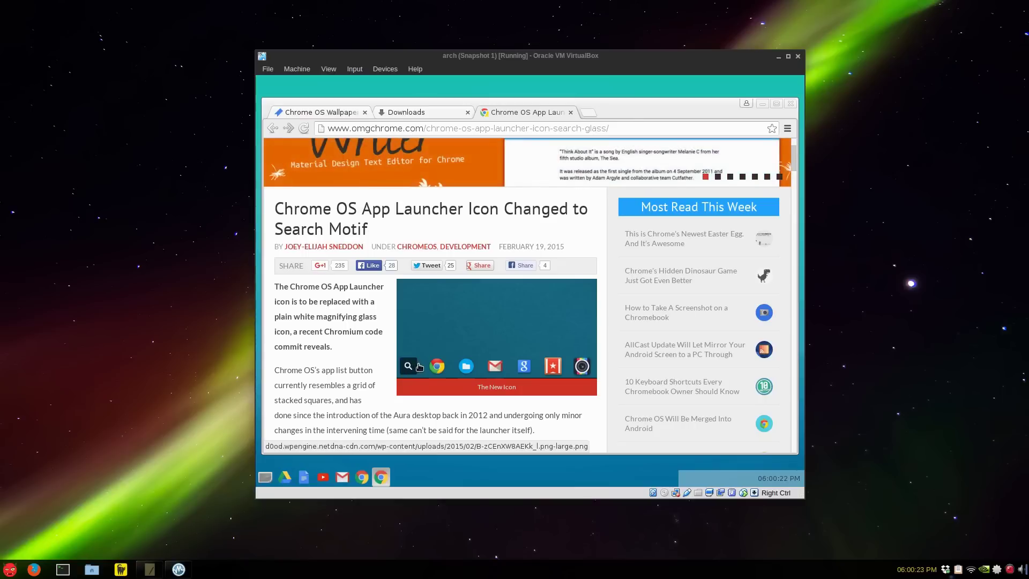
Show Google Images results for 'chrome app launcher icon' and scroll down through the thumbnails.
key("alt+Left")
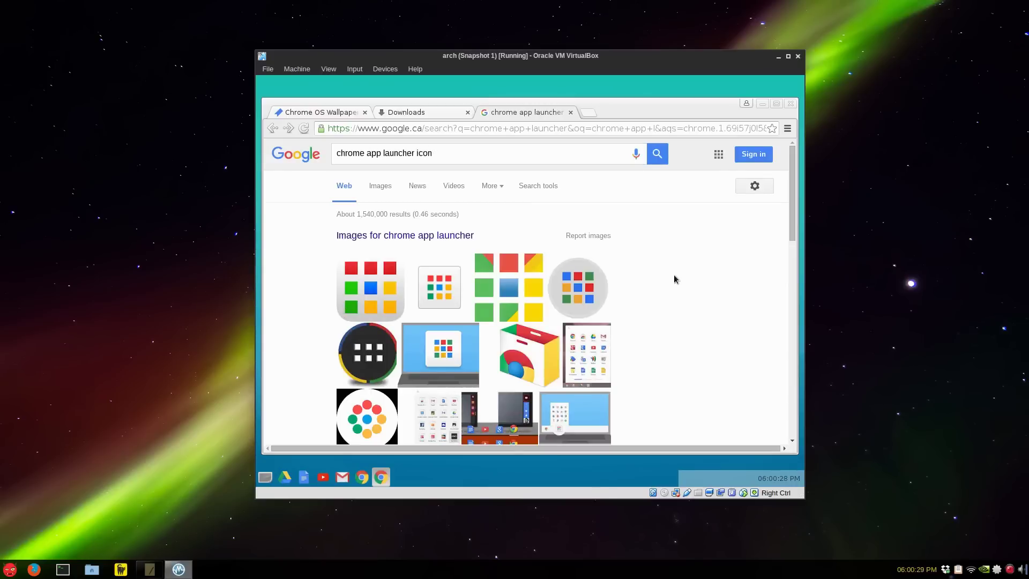
left_click(458, 236)
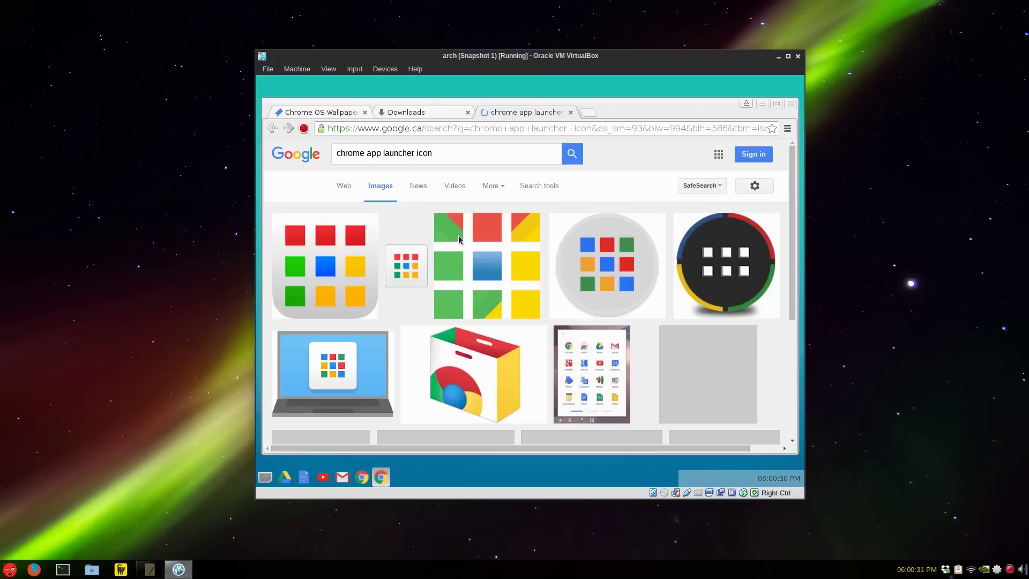
scroll(611, 289, "down", 10)
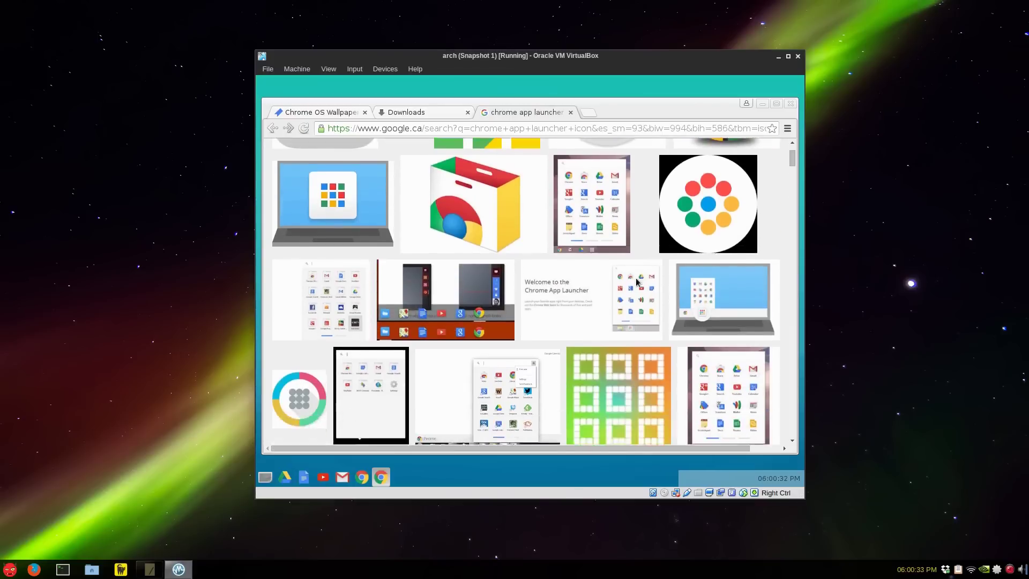
scroll(636, 281, "down", 10)
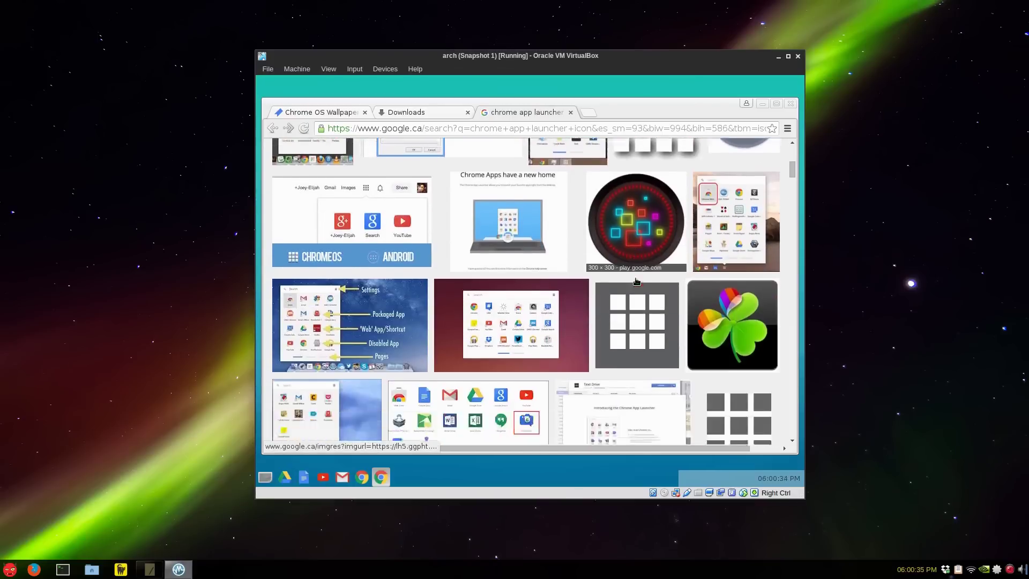
scroll(634, 280, "down", 10)
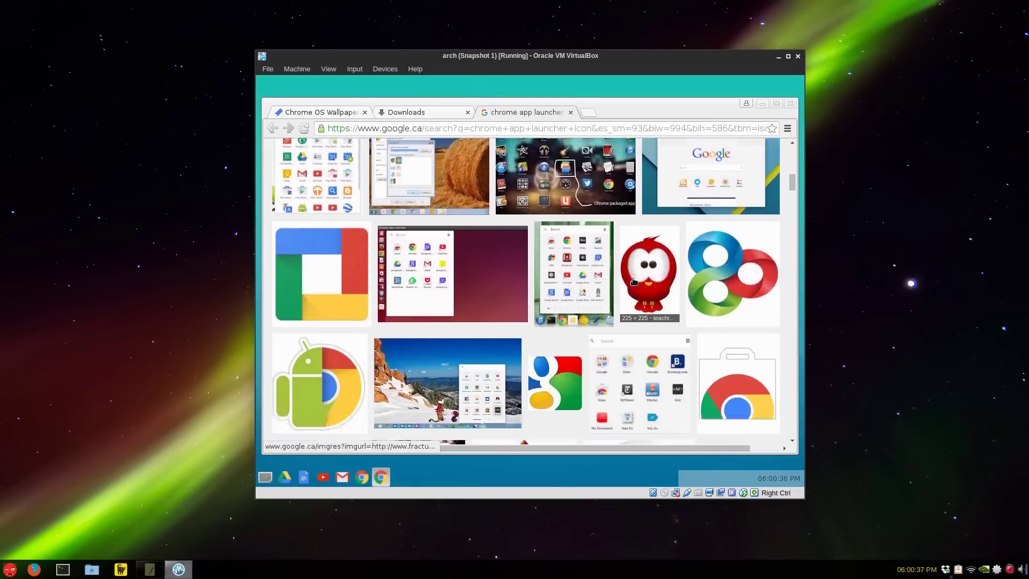
scroll(633, 281, "down", 10)
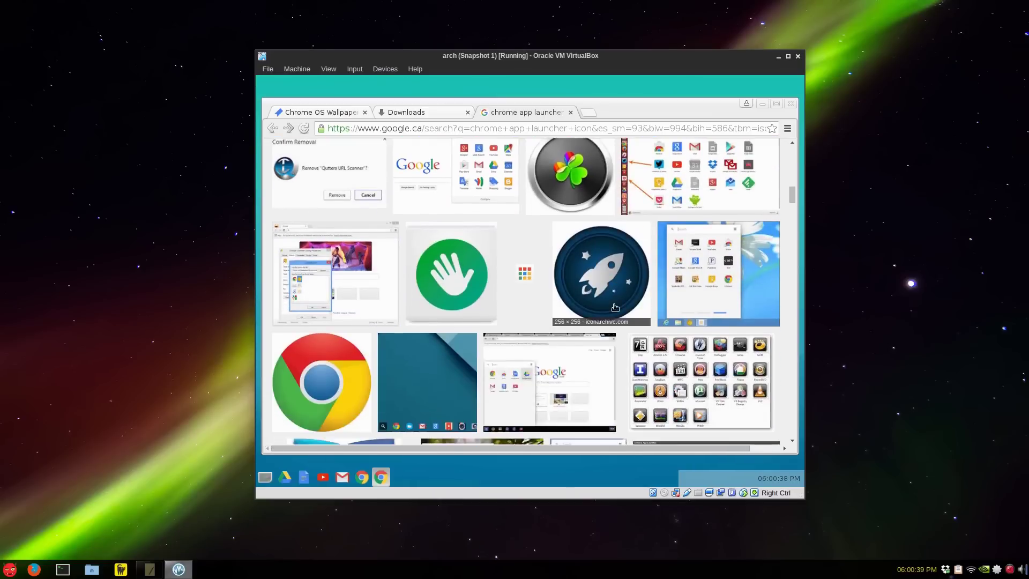
scroll(614, 307, "down", 15)
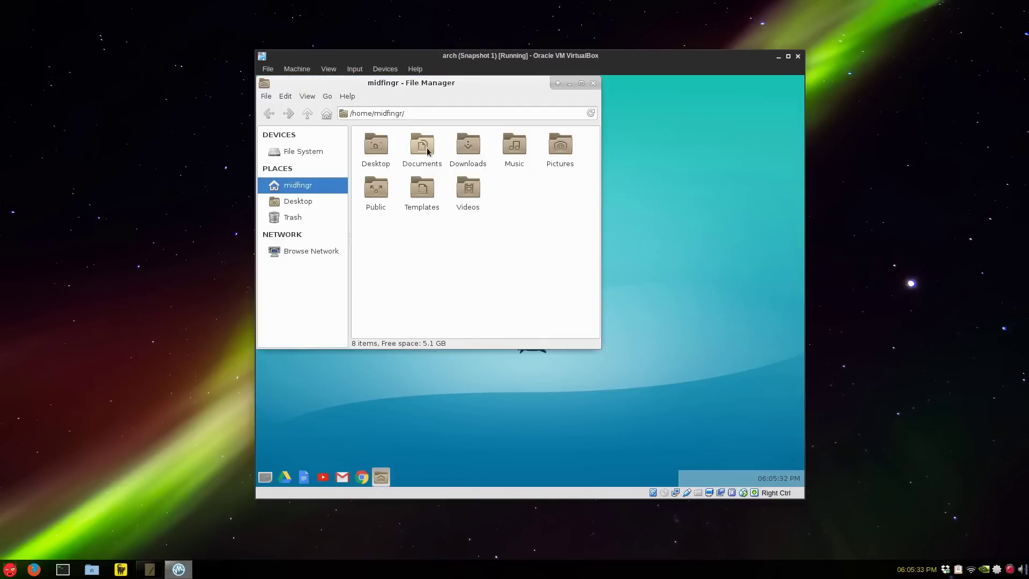
Open the Chrome OS Wallpapers zip from Downloads in Archive Manager.
left_click(428, 152)
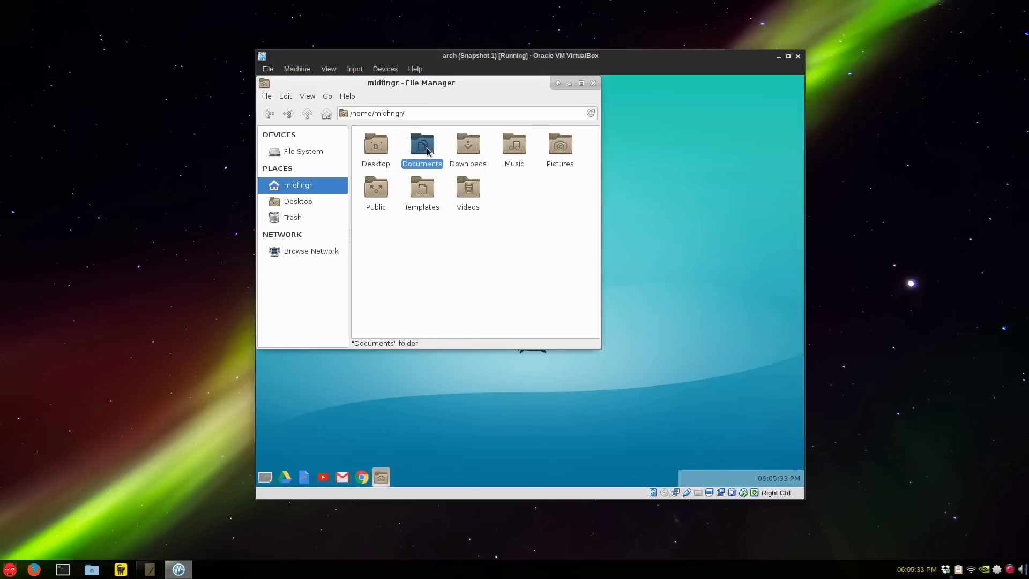
double_click(468, 147)
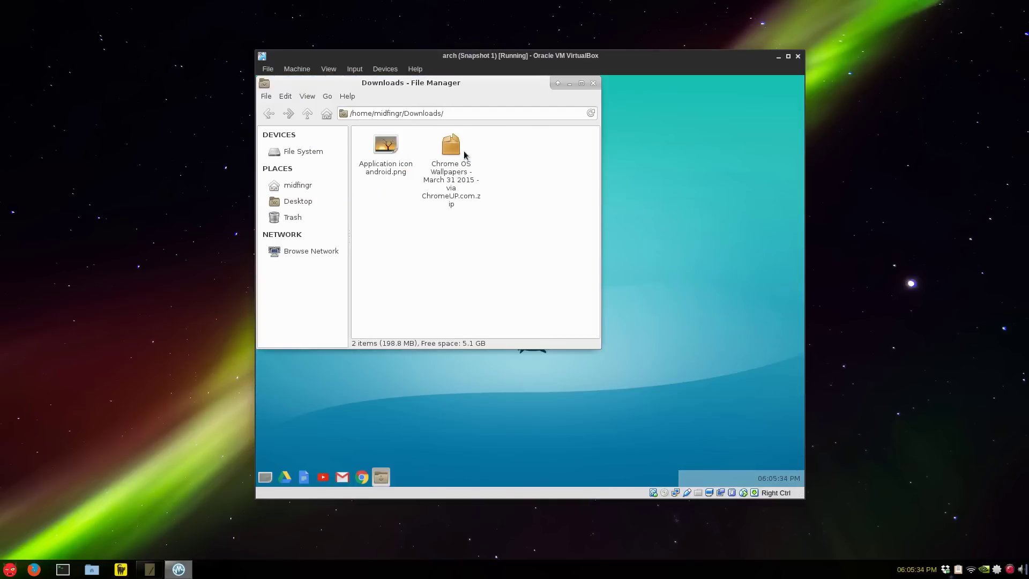
double_click(456, 192)
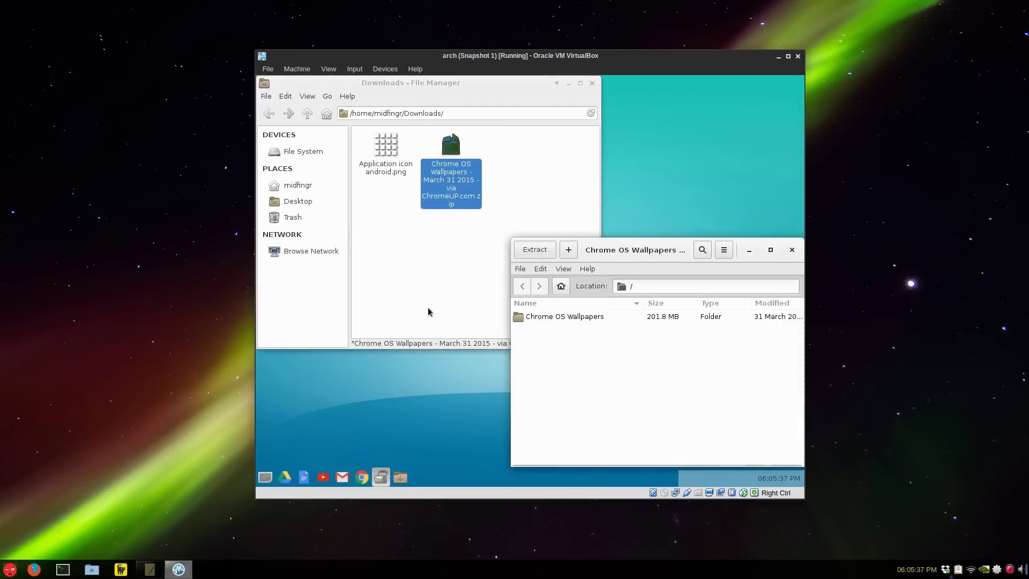
left_click(427, 310)
left_click(683, 361)
left_click(484, 284)
left_click(629, 363)
Drag the Chrome OS Wallpapers folder into ~/Pictures, then quit Archive Manager.
left_click(296, 188)
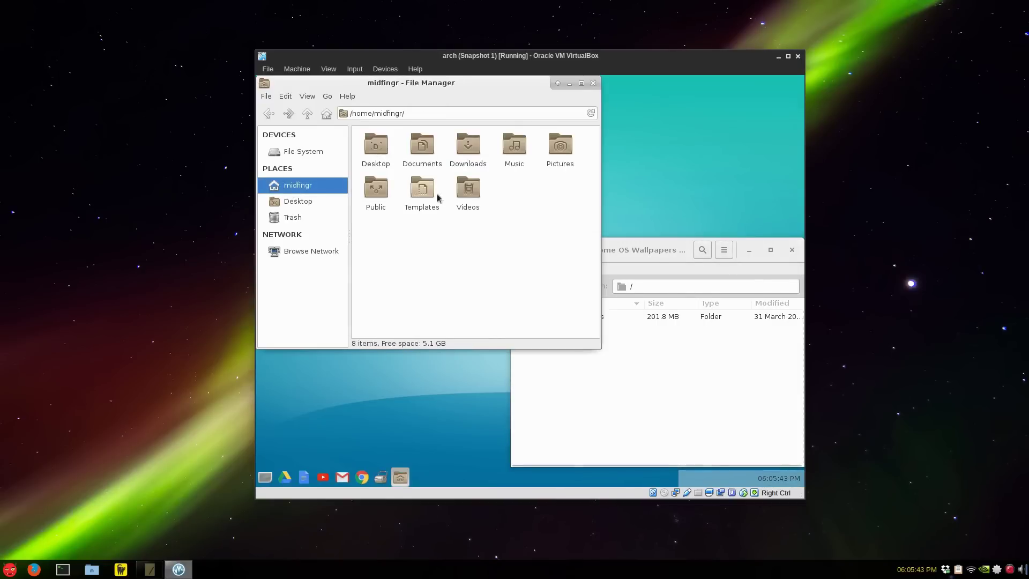
double_click(559, 147)
left_click(673, 386)
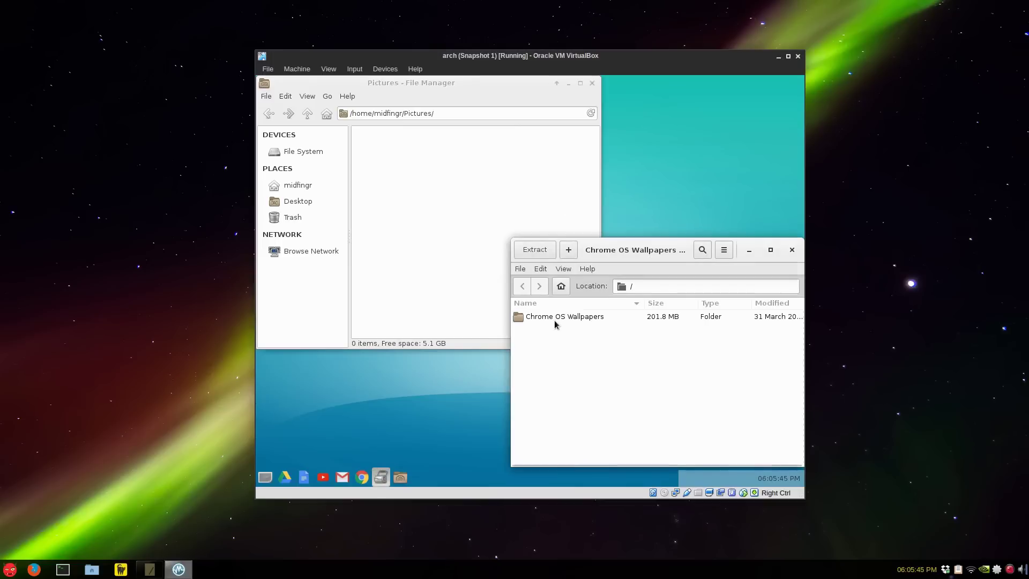
left_click_drag(552, 317, 416, 220)
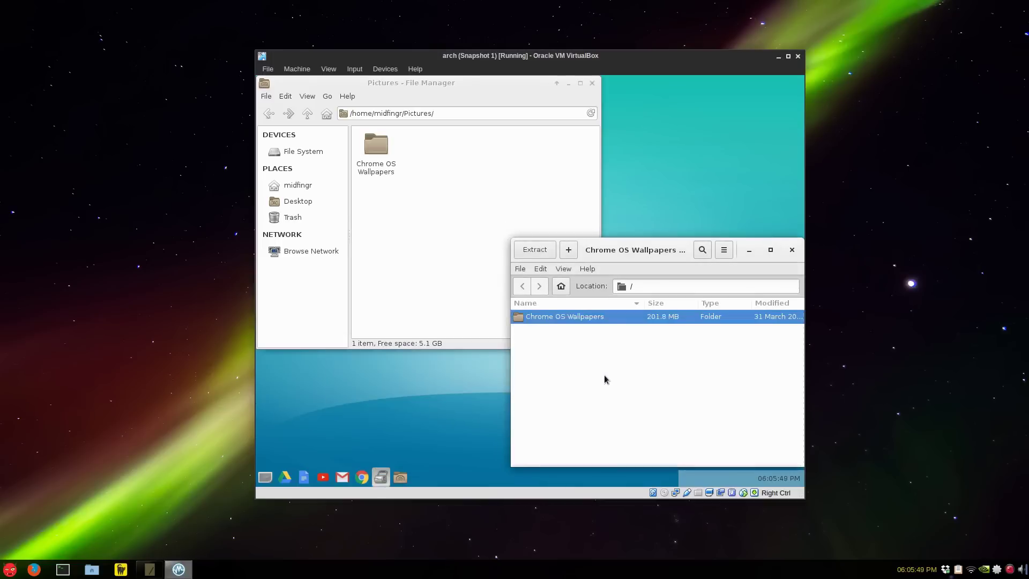
left_click_drag(633, 247, 558, 246)
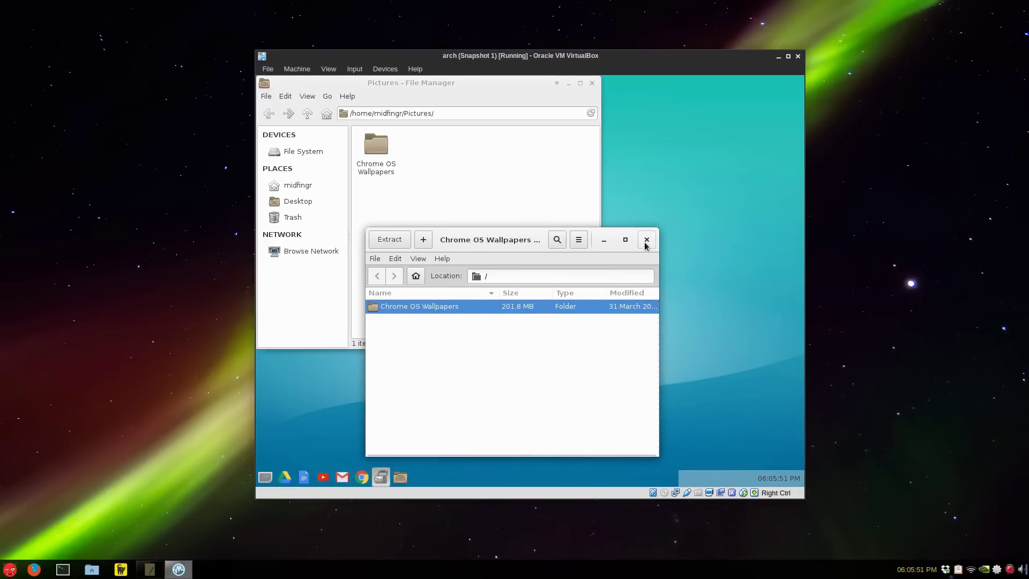
key("ctrl+q")
In Desktop Settings, set the wallpaper folder to Pictures/Chrome OS Wallpapers.
right_click(509, 395)
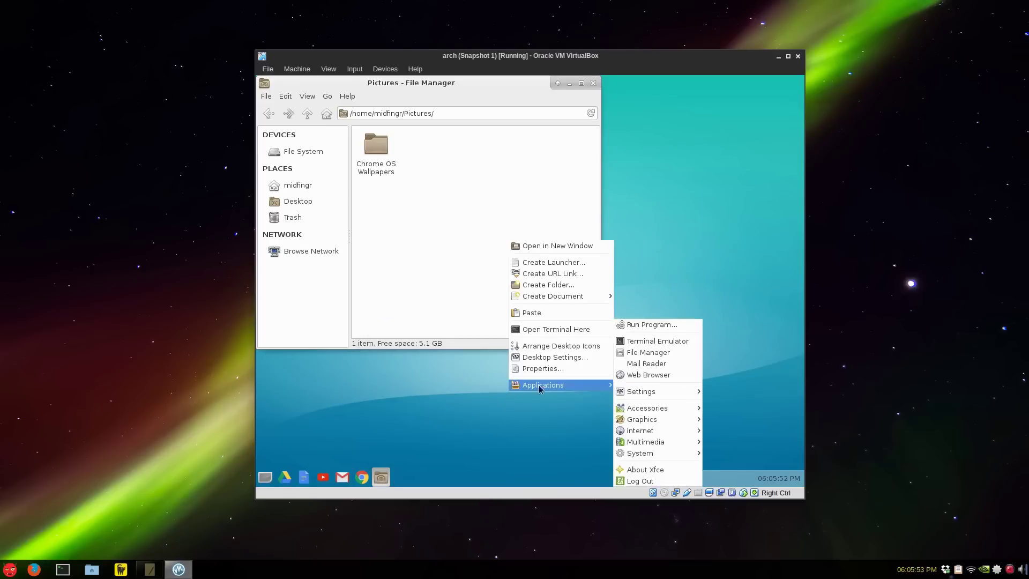
left_click(559, 355)
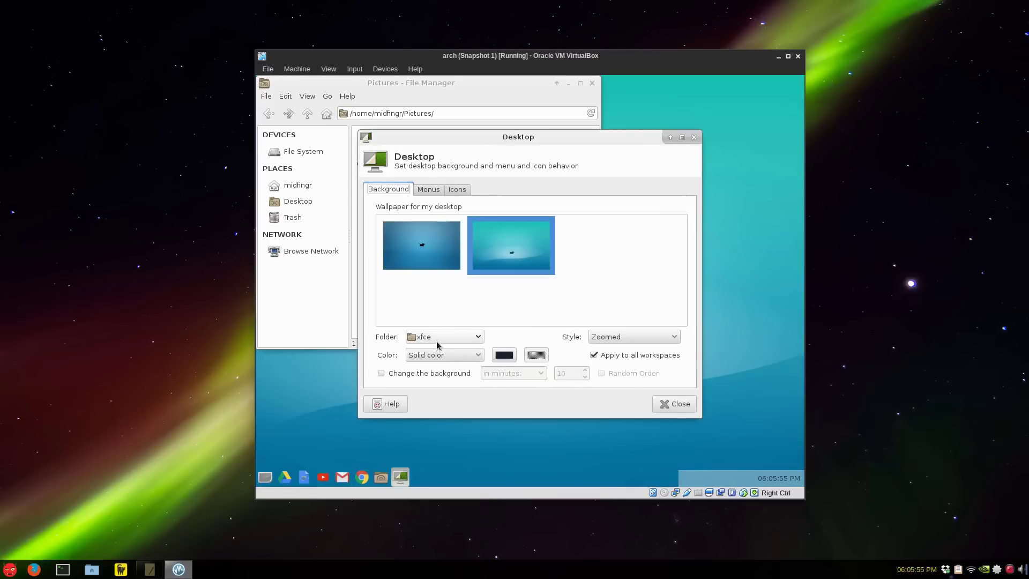
left_click(441, 338)
left_click(434, 354)
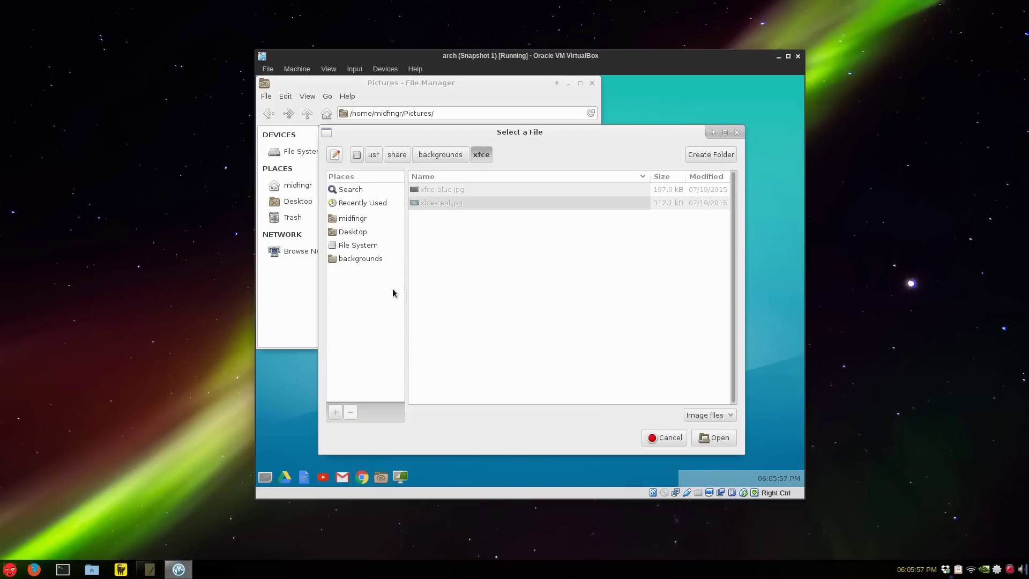
left_click(358, 222)
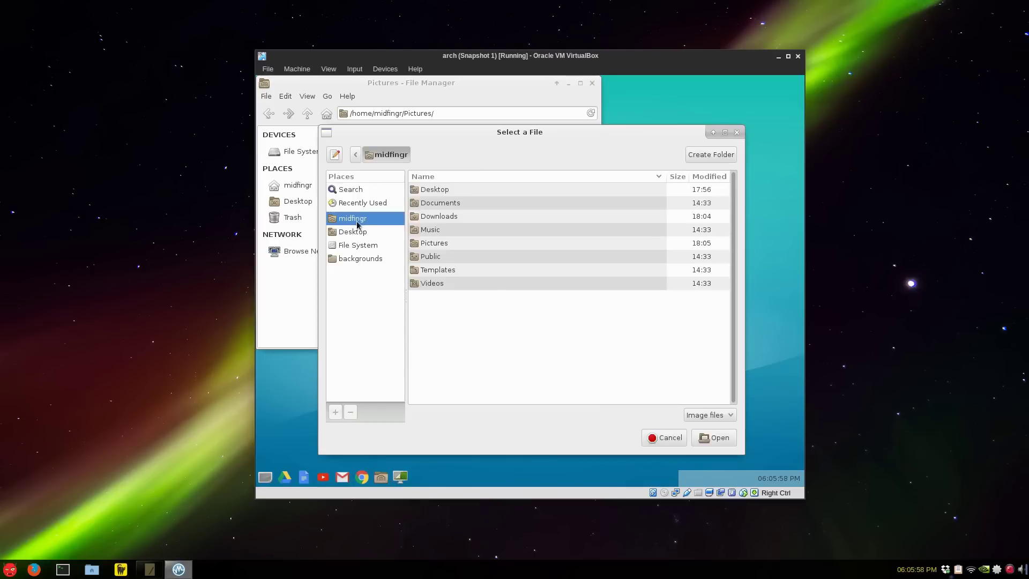
double_click(437, 244)
double_click(434, 190)
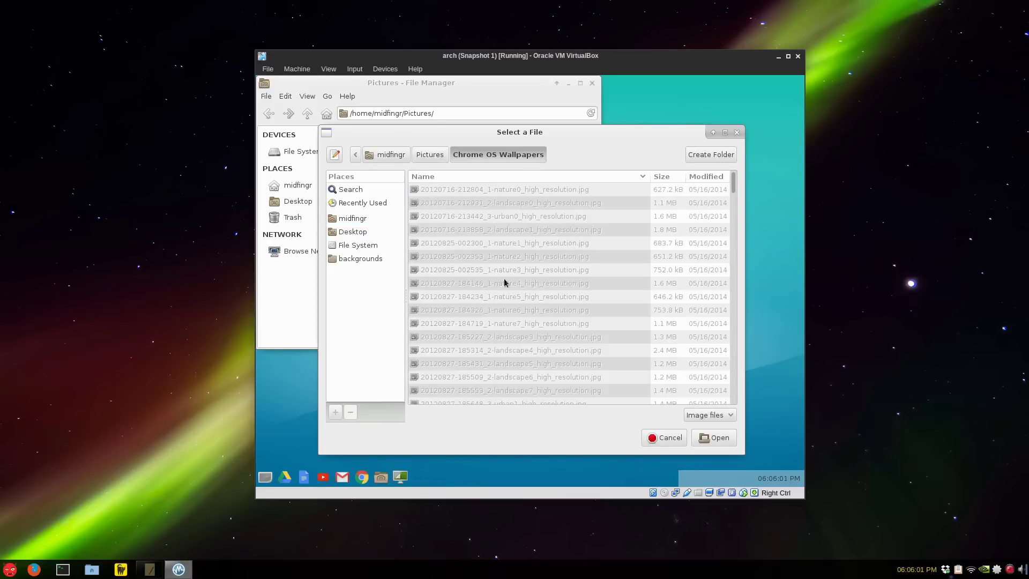
left_click(713, 438)
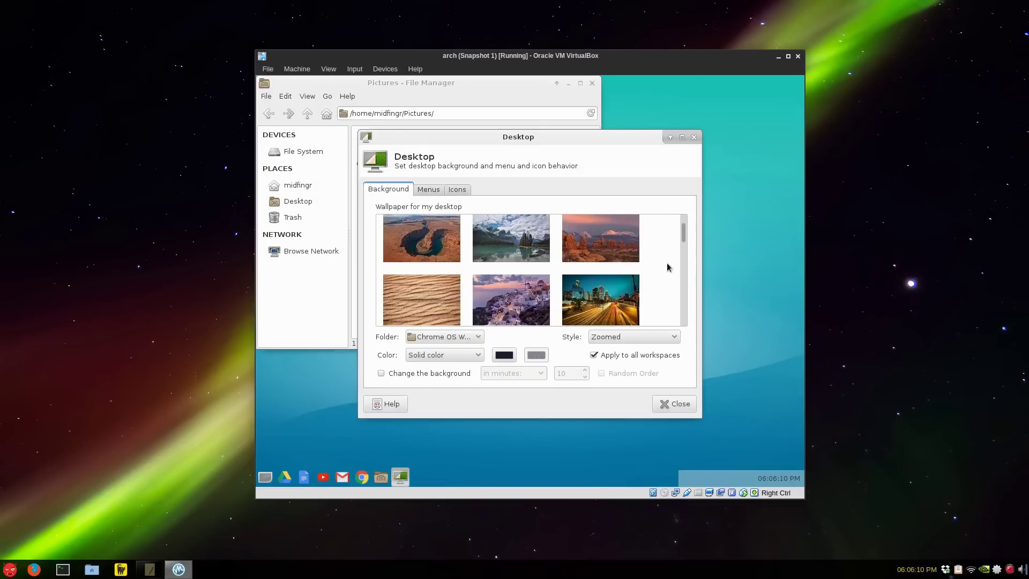
Choose the beach landscape with rock and cliffs as wallpaper and close settings.
scroll(668, 267, "down", 3)
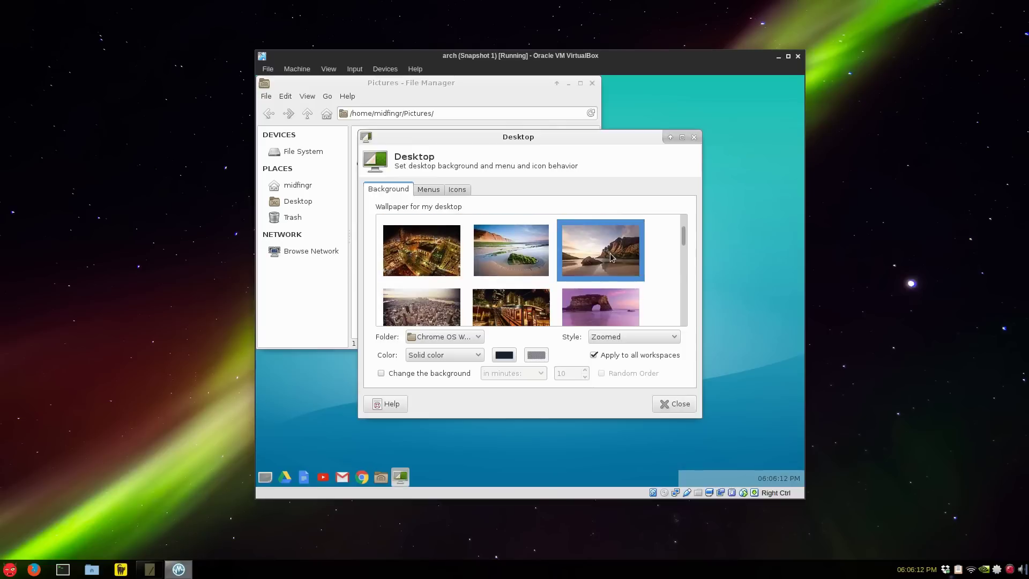
left_click(611, 257)
left_click(674, 403)
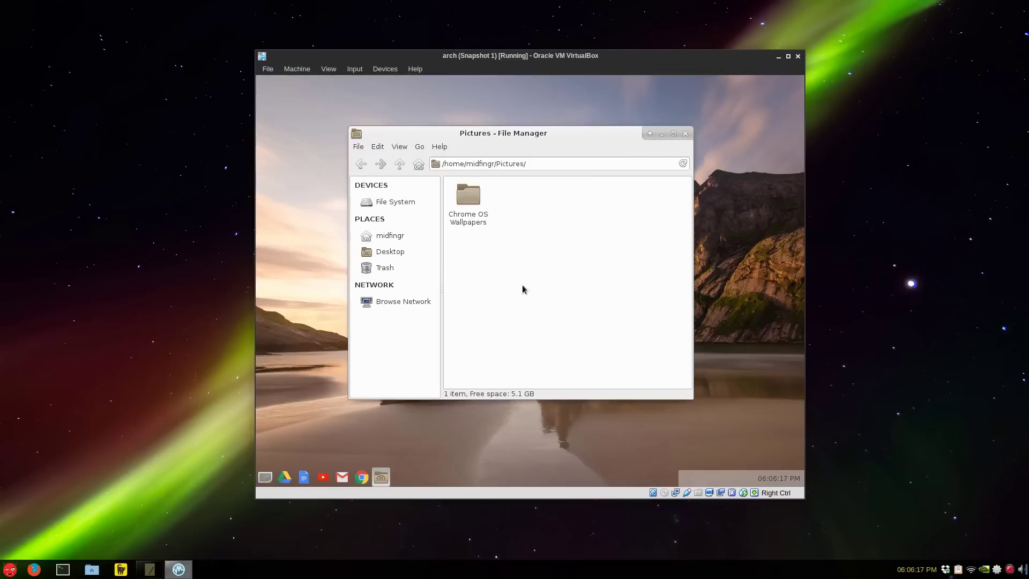
Go up to the home folder and browse Downloads to the Application icon android.png file.
key("alt+Up")
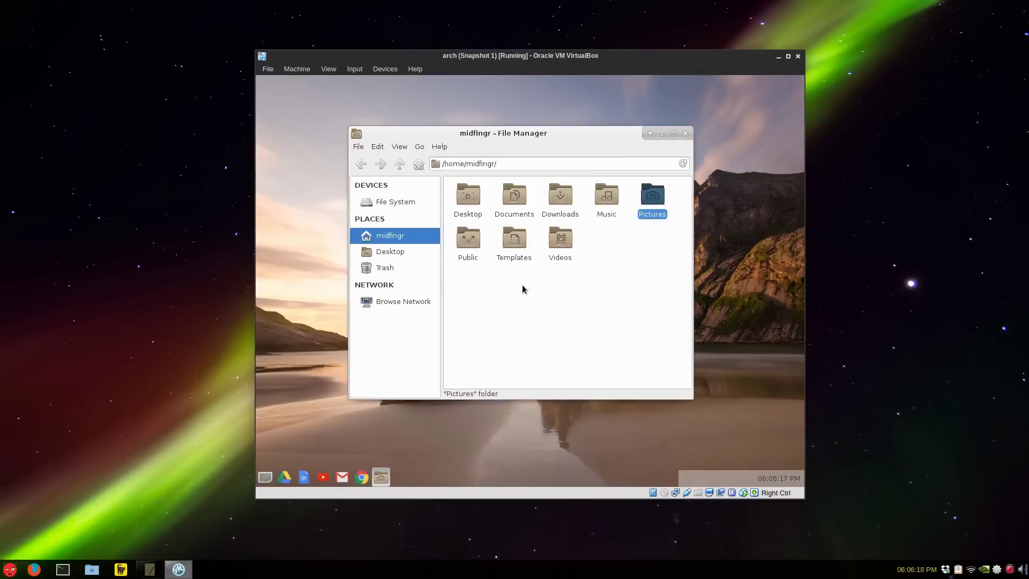
left_click(550, 286)
left_click(505, 188)
double_click(560, 196)
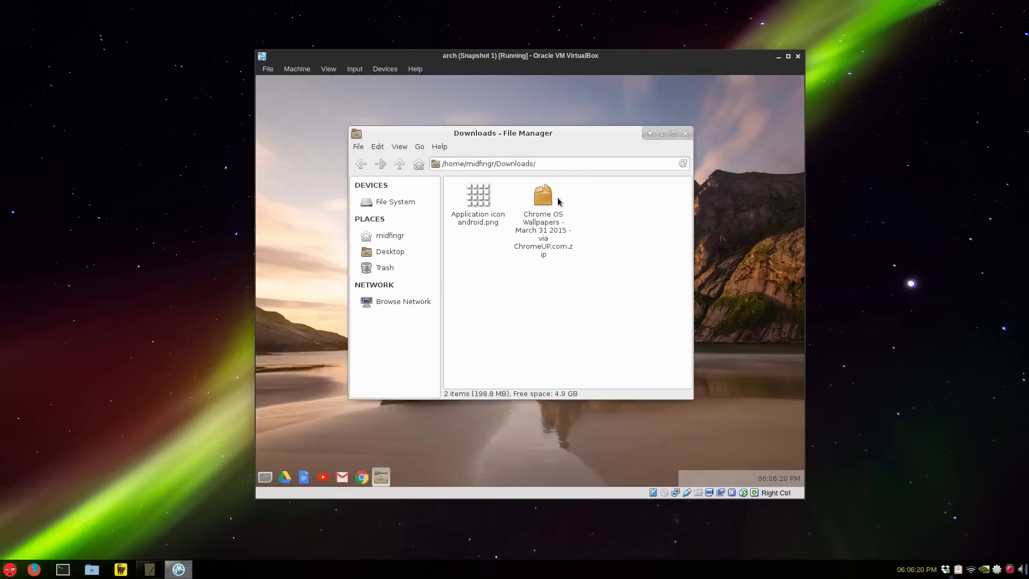
left_click(462, 214)
left_click(503, 303)
In a new home window, show hidden files, then create and open a .icons folder.
middle_click(395, 236)
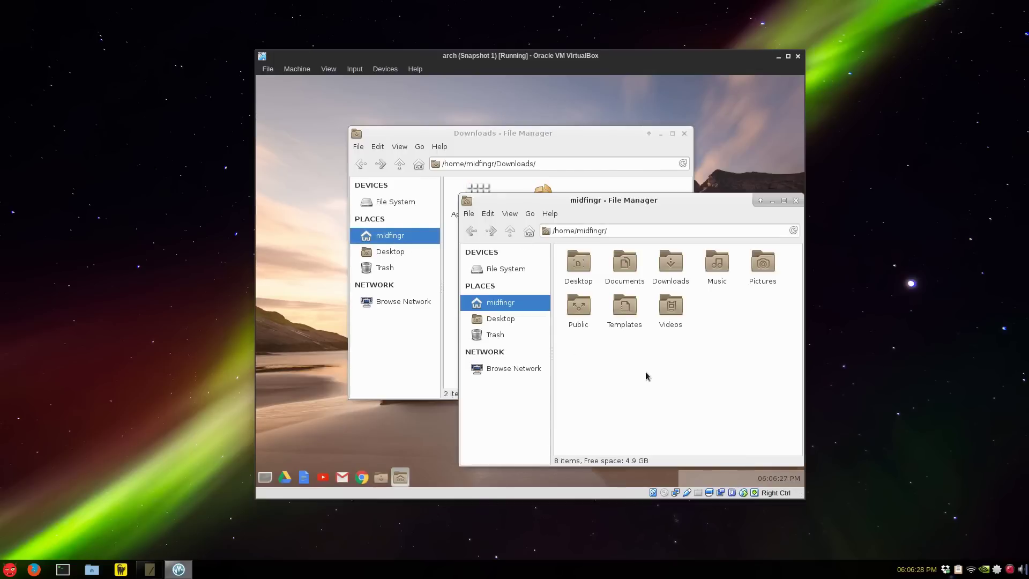
right_click(670, 370)
left_click(654, 385)
key("ctrl+h")
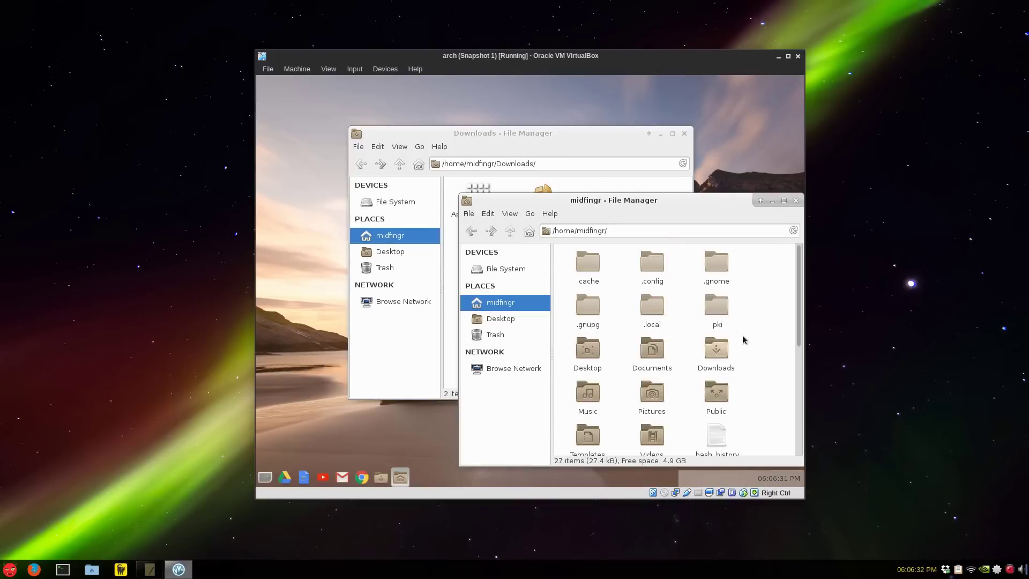
right_click(660, 319)
mouse_move(727, 333)
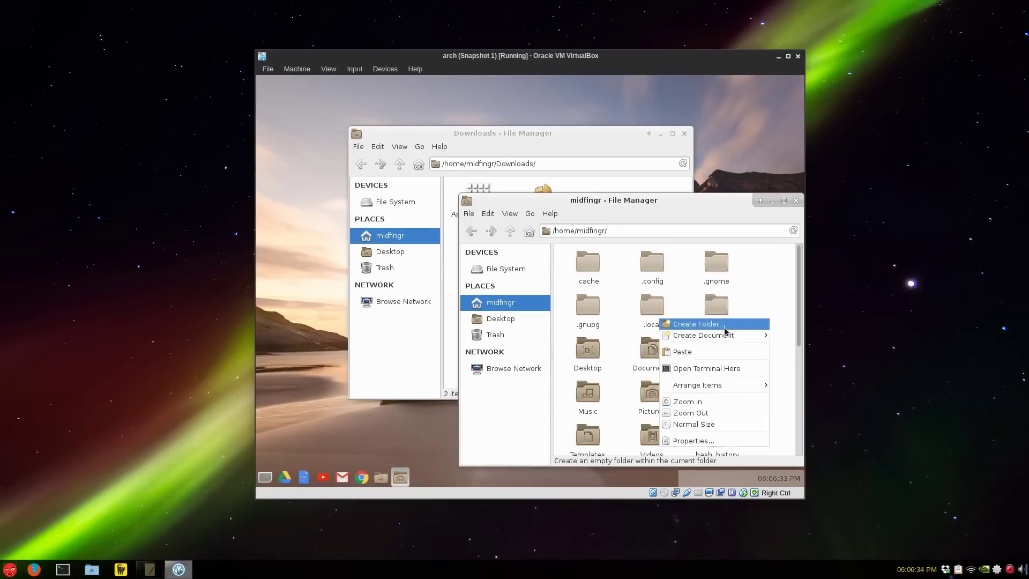
left_click(697, 324)
type(".icons")
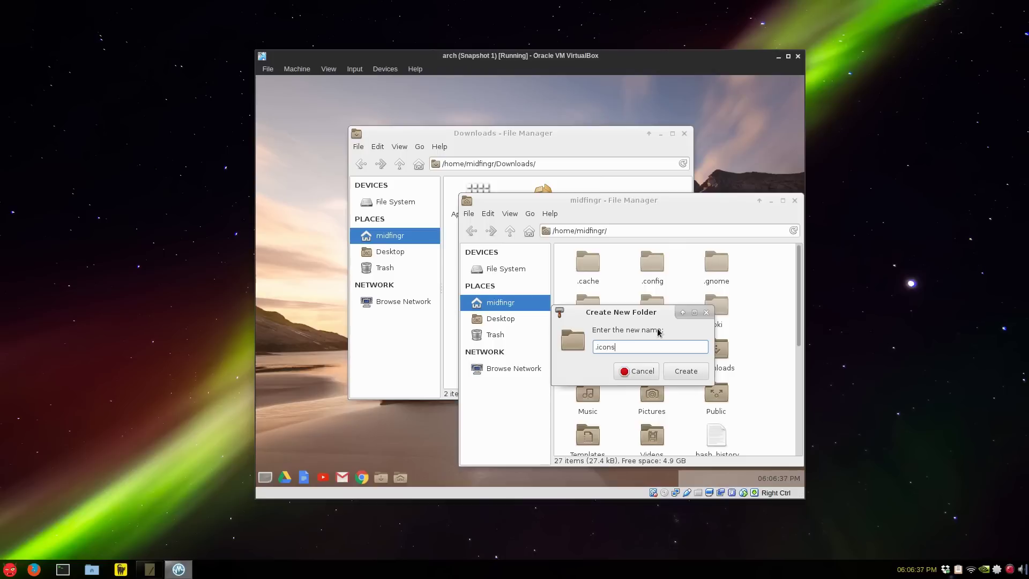
key("Return")
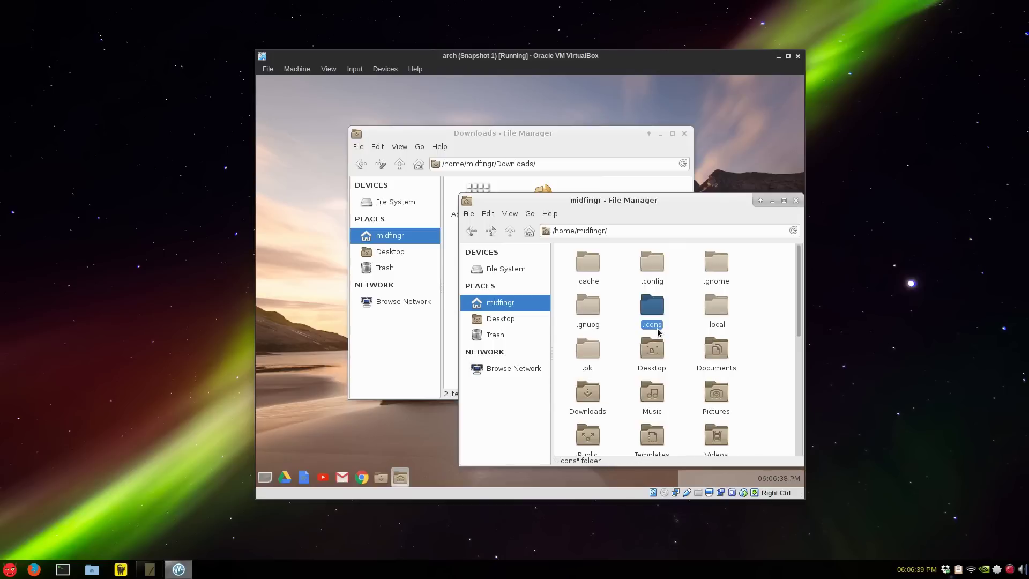
double_click(658, 329)
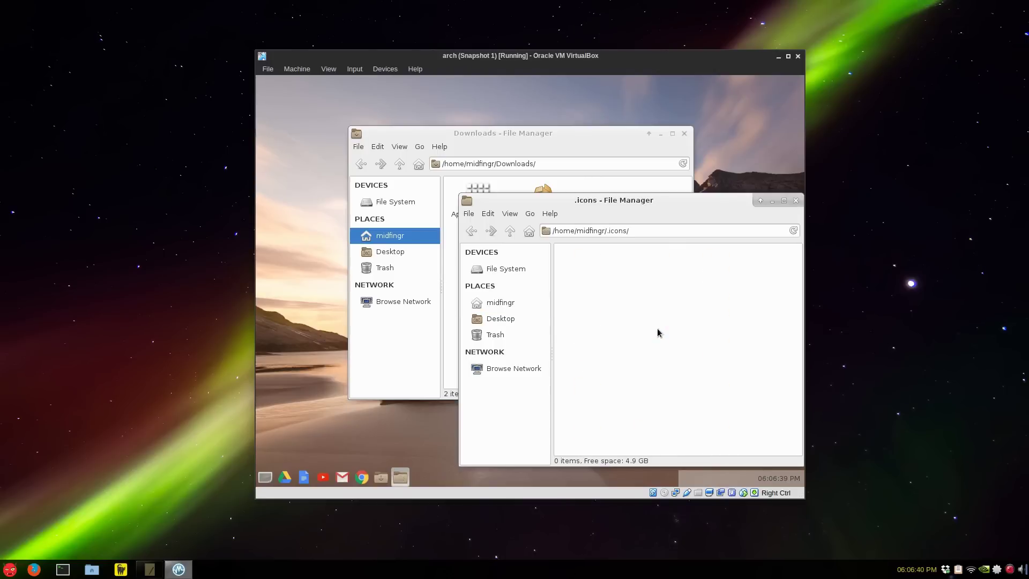
left_click(537, 130)
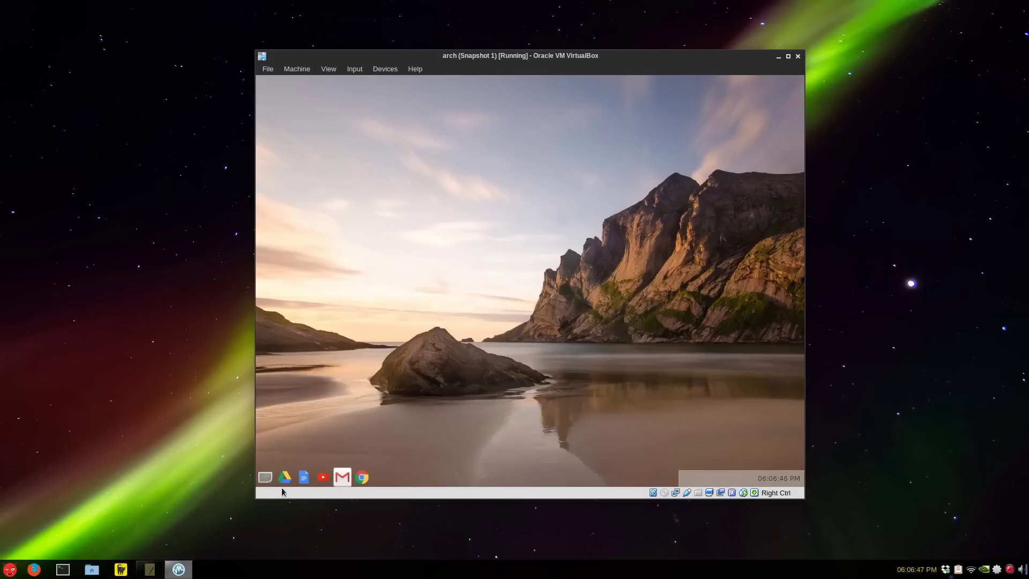
Give the first shelf launcher the grid icon Application icon android.png from ~/.icons and save.
right_click(267, 478)
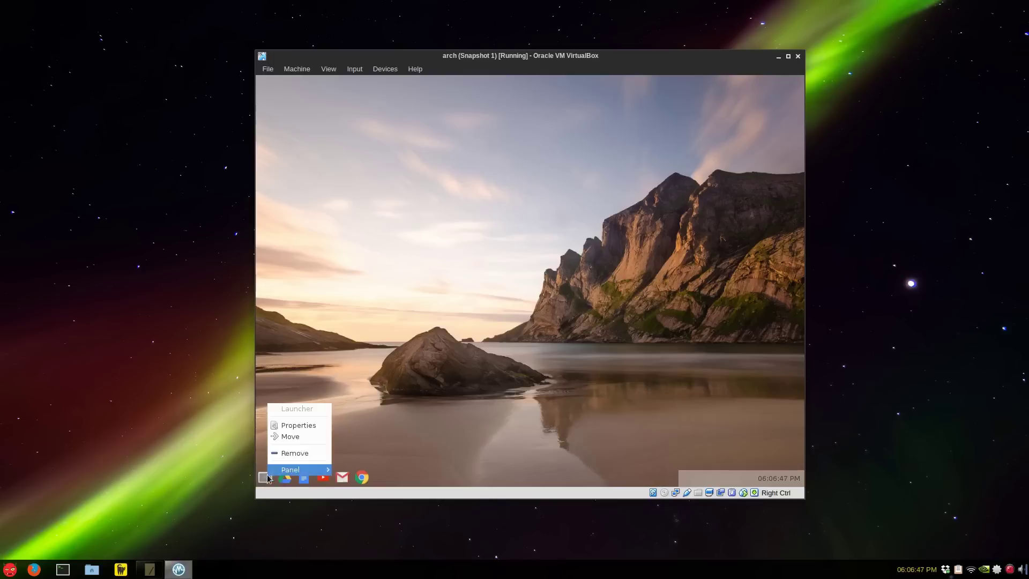
left_click(293, 424)
left_click(607, 359)
left_click(519, 323)
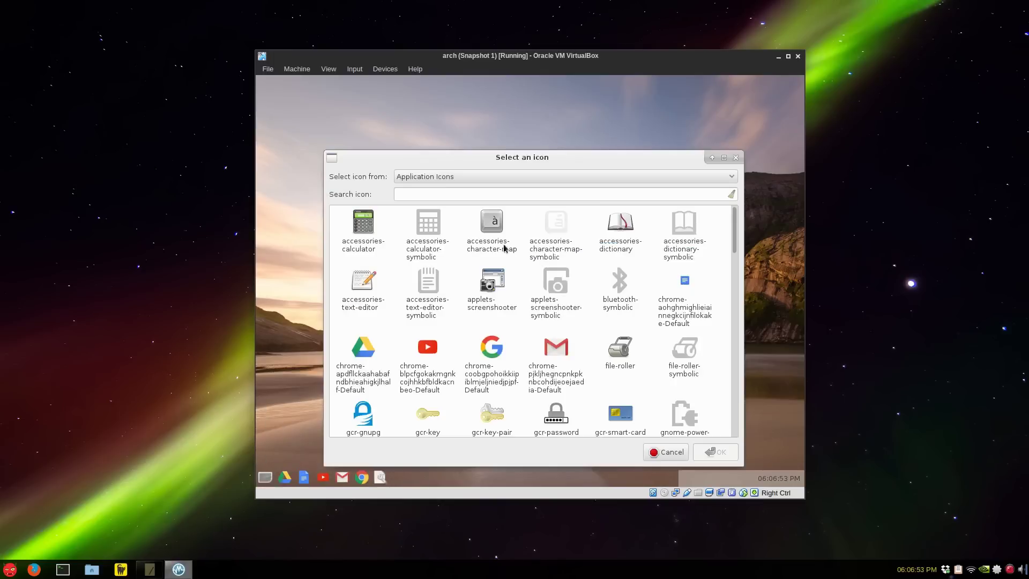
left_click(457, 178)
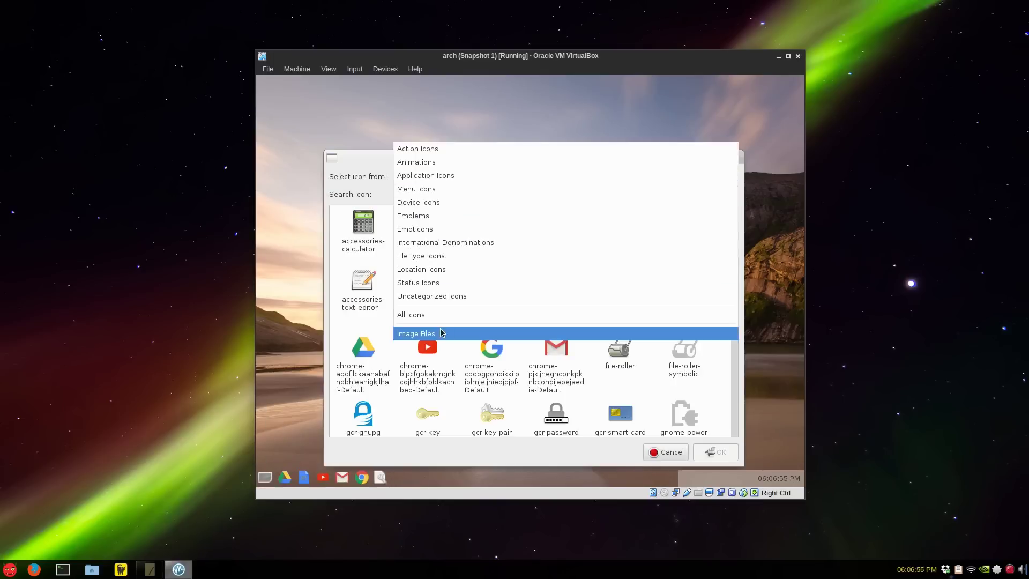
left_click(441, 332)
left_click(372, 267)
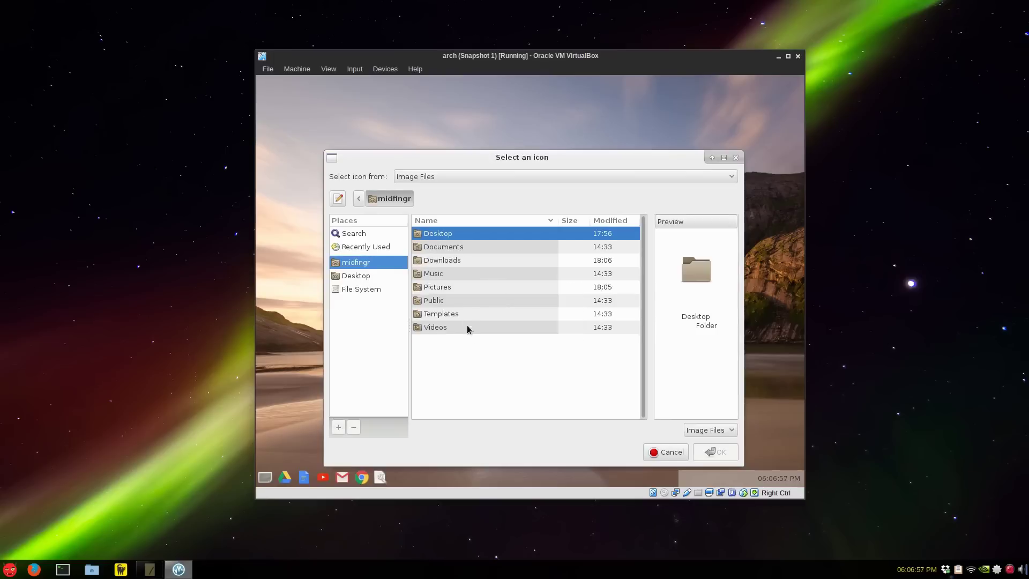
key("ctrl+h")
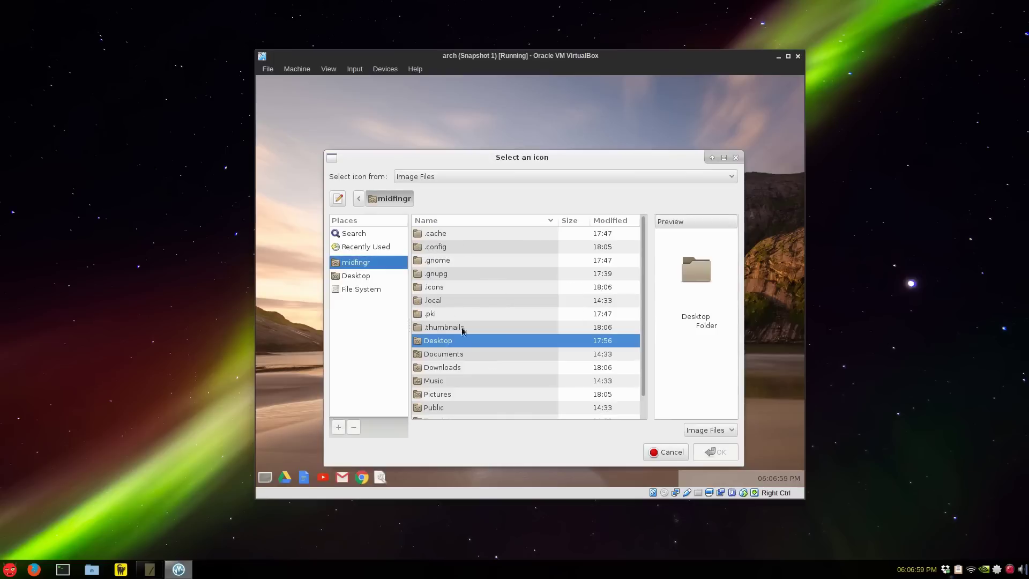
double_click(448, 290)
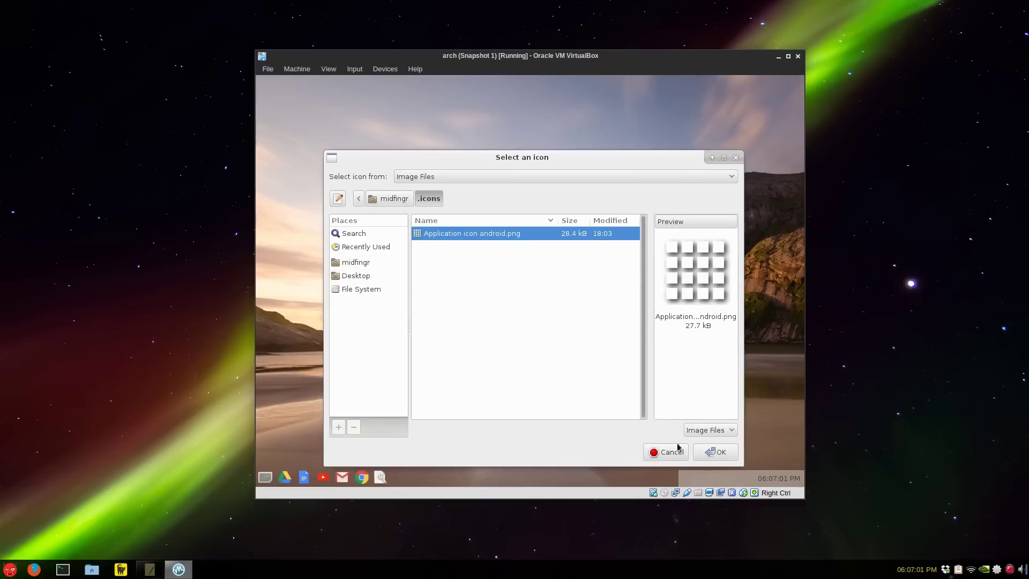
left_click(715, 452)
left_click(621, 395)
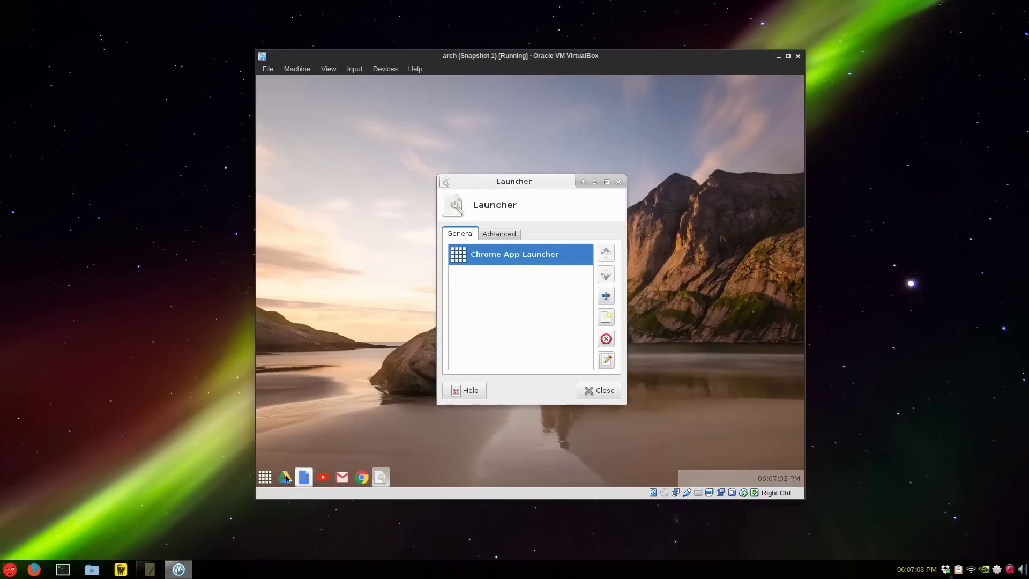
Close the Launcher dialog, then open and close the clock's calendar.
left_click(579, 397)
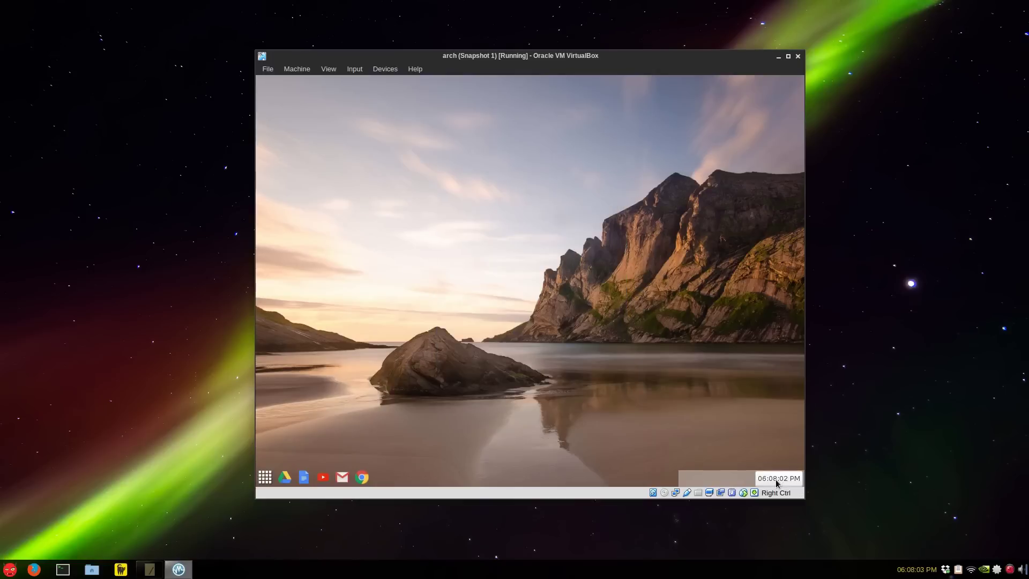
left_click(777, 483)
left_click(777, 482)
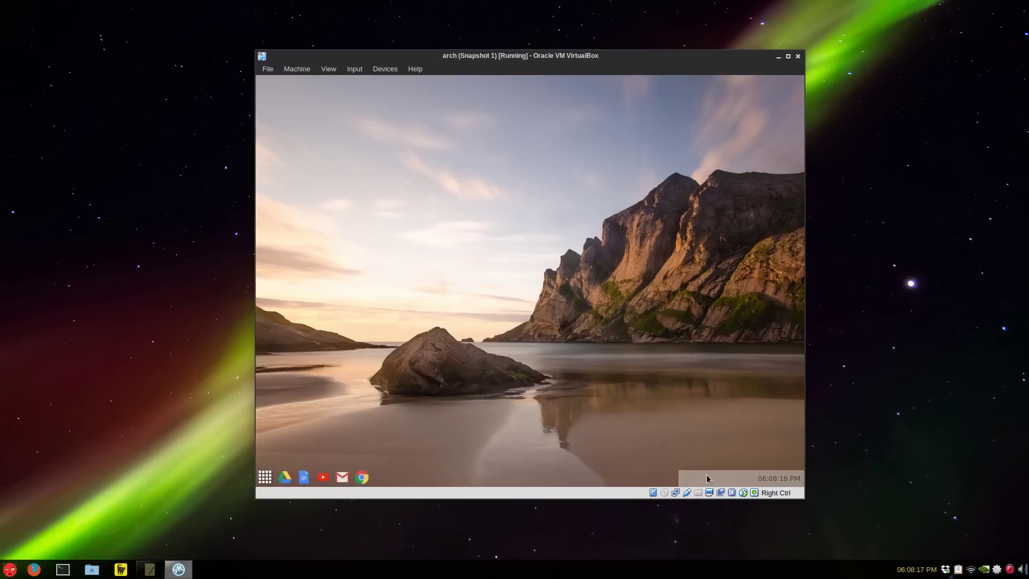
left_click(151, 560)
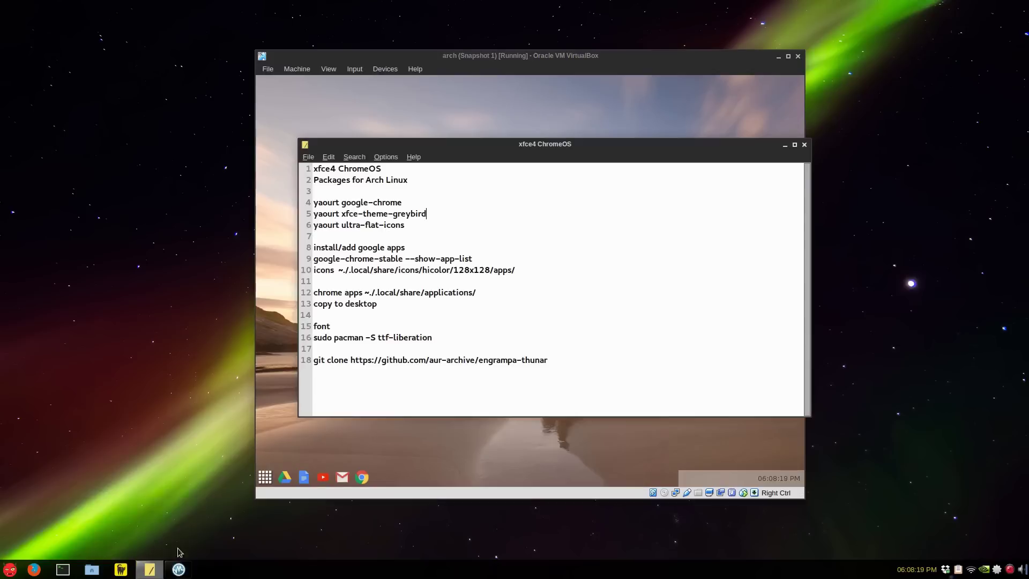
double_click(347, 220)
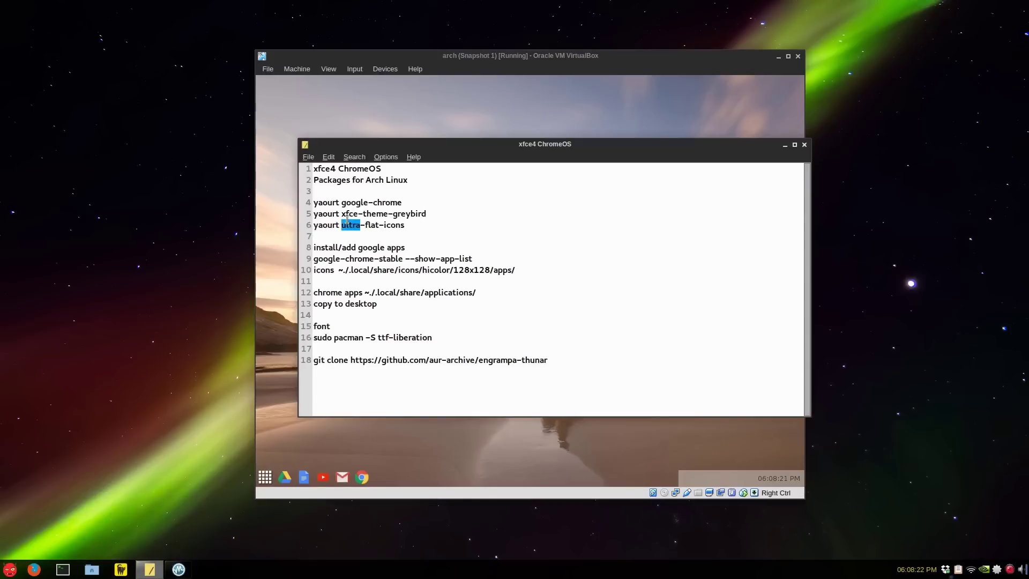
double_click(410, 213)
left_click(443, 216)
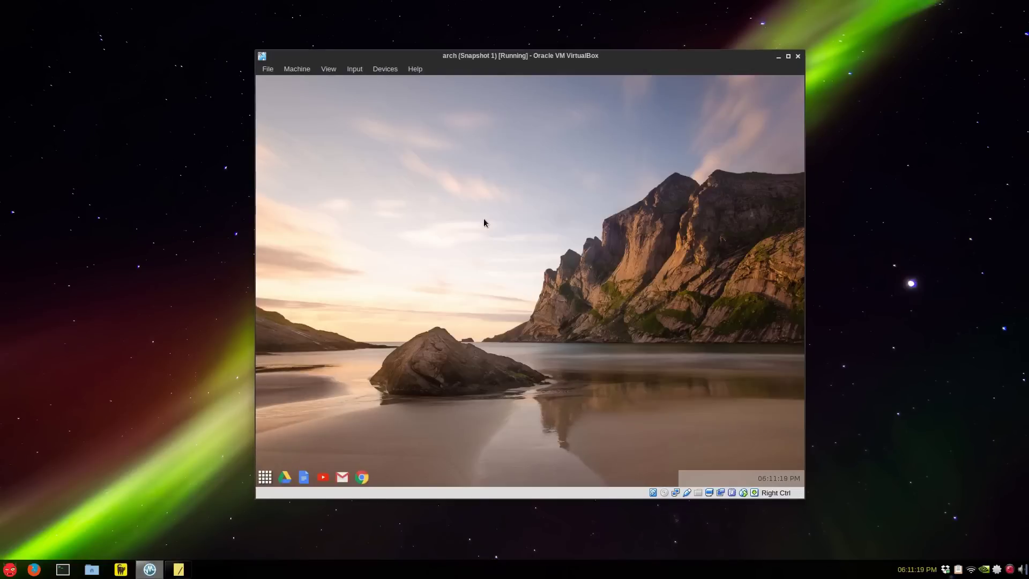
Set the desktop Icon type to None on the Icons tab of Desktop Settings.
right_click(489, 221)
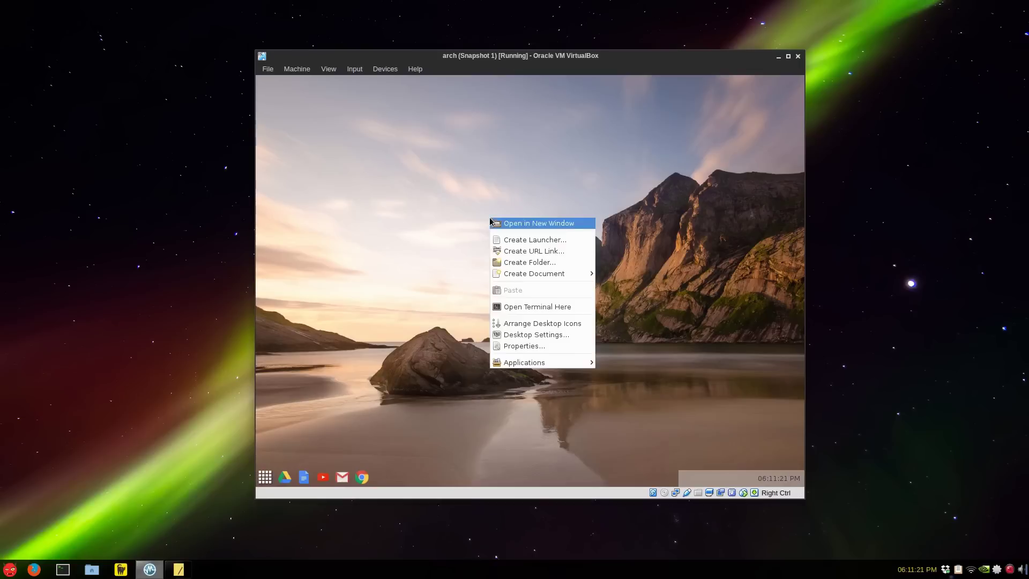
left_click(556, 336)
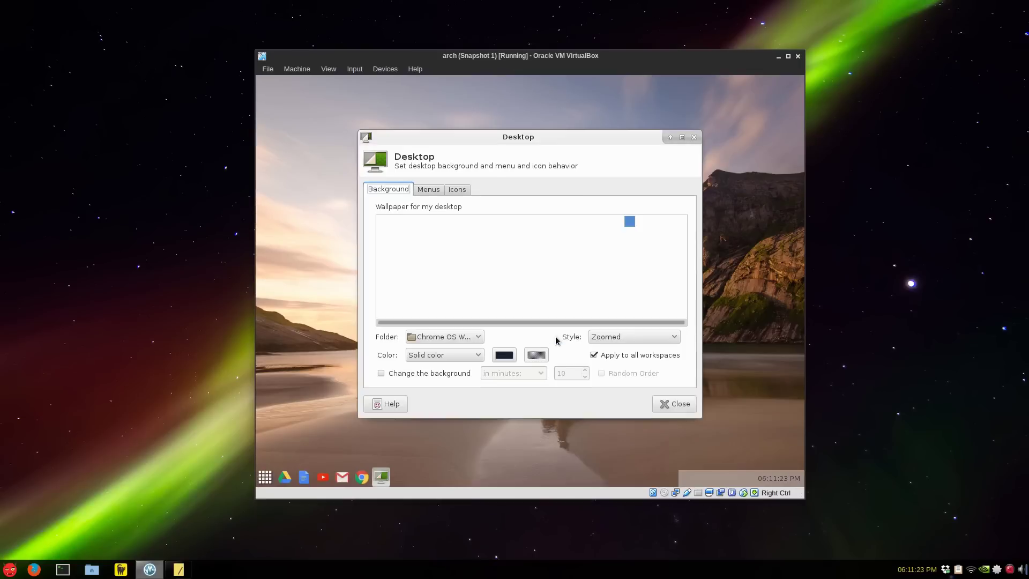
left_click(456, 191)
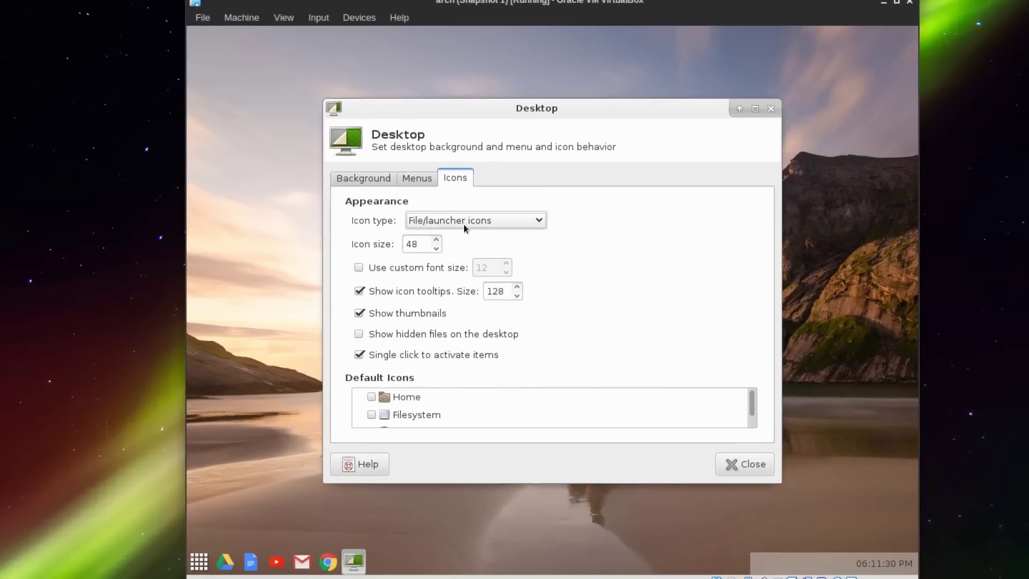
left_click(463, 224)
left_click(458, 184)
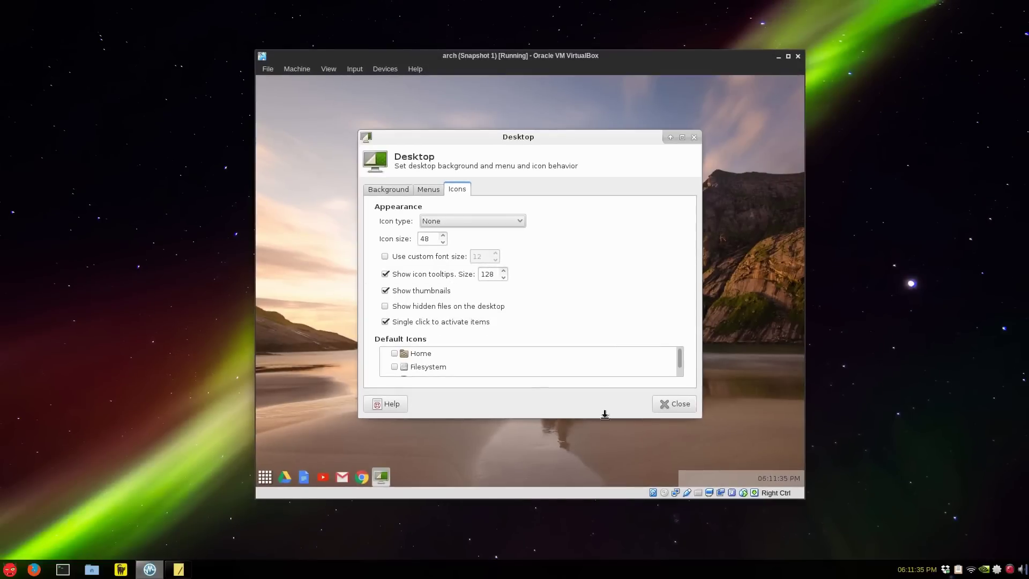
left_click(663, 401)
right_click(469, 181)
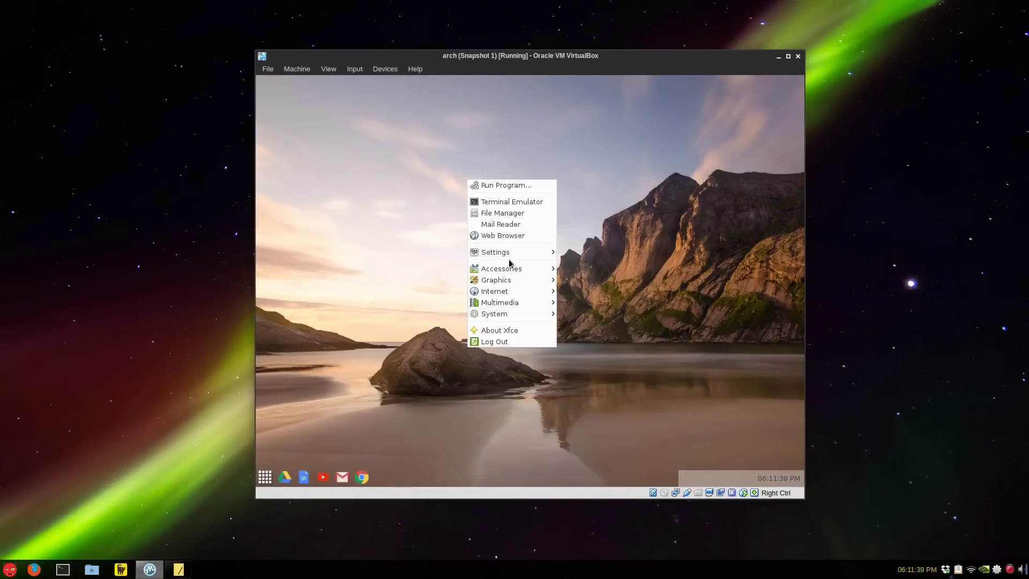
In Appearance, apply the Greybird style and the Ultra Flat Icons icon theme.
mouse_move(509, 256)
left_click(600, 253)
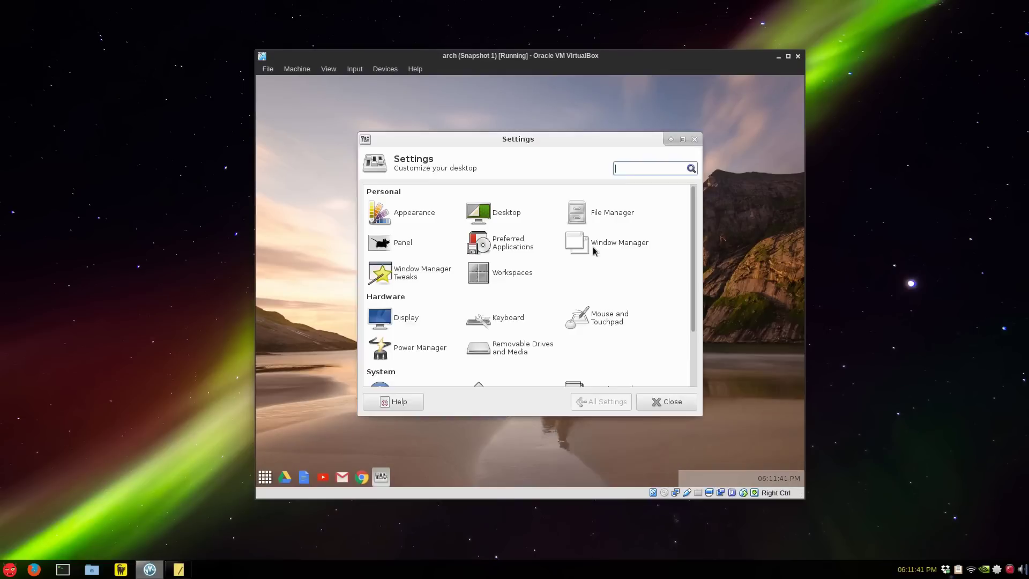
left_click(413, 215)
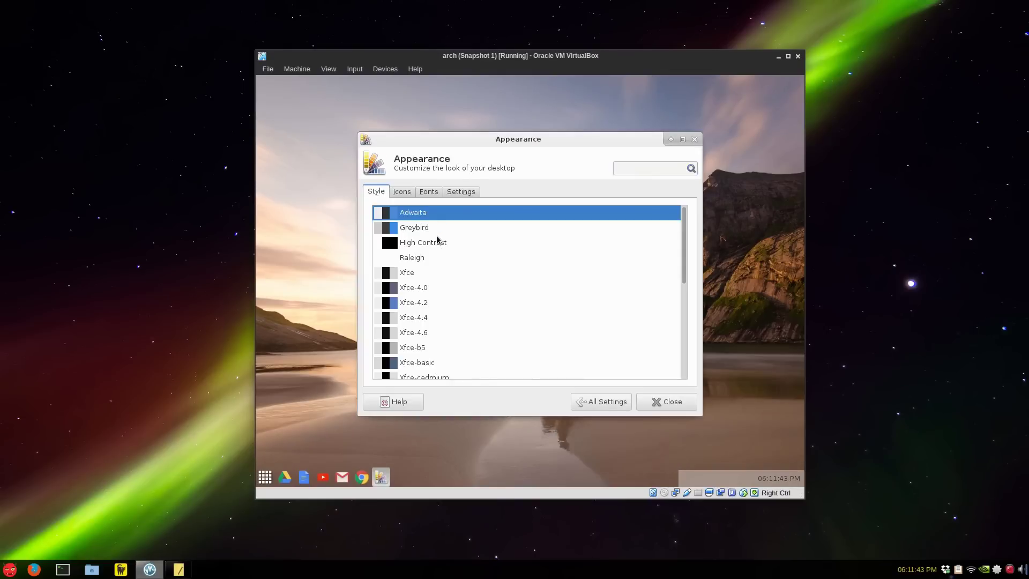
left_click(425, 228)
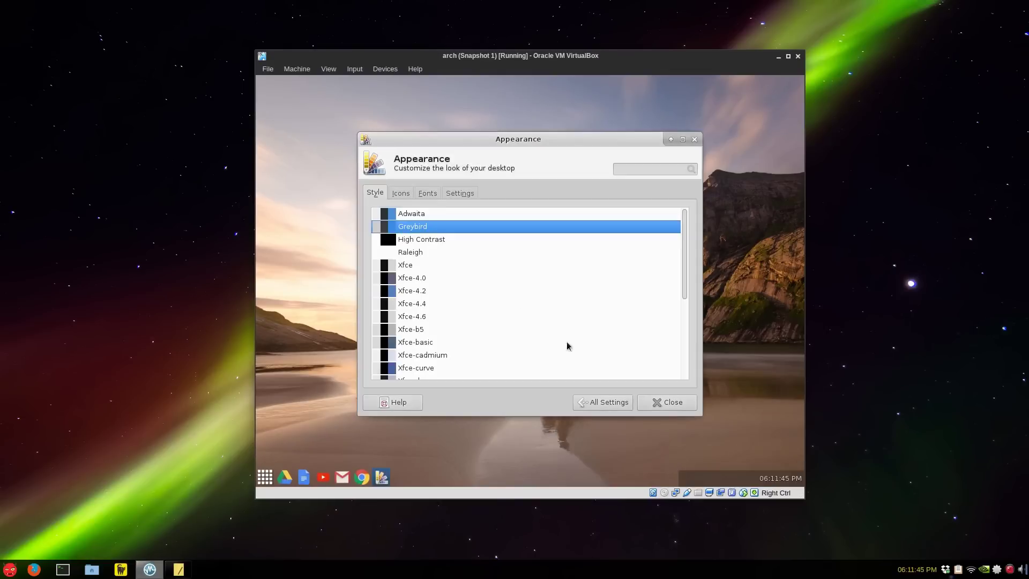
left_click(400, 194)
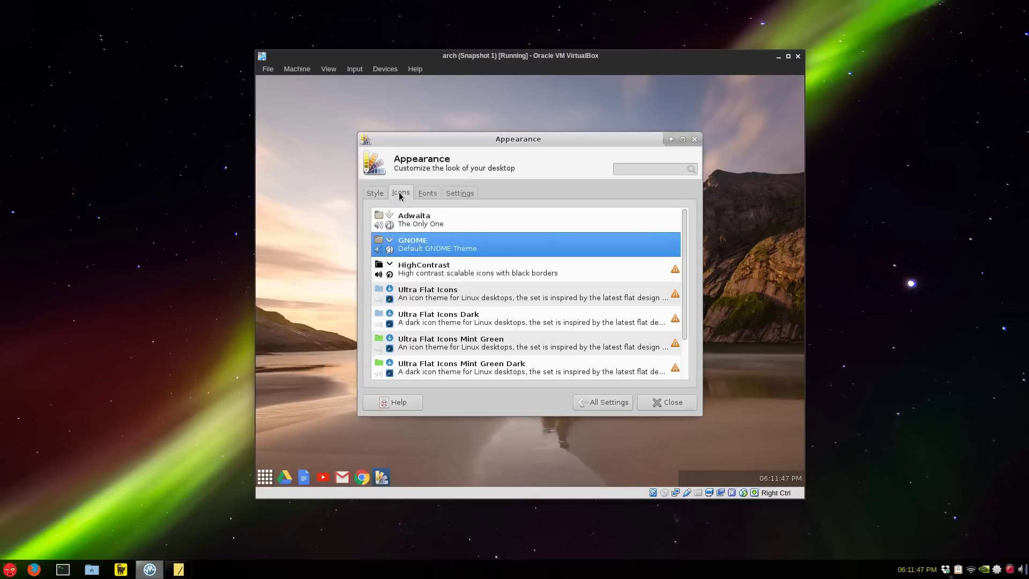
left_click(495, 298)
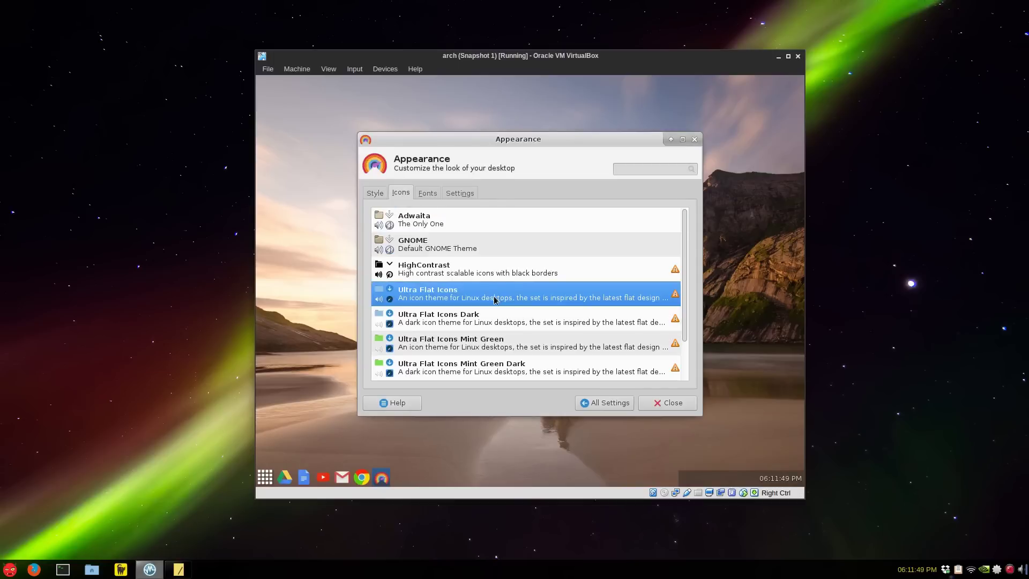
left_click(603, 402)
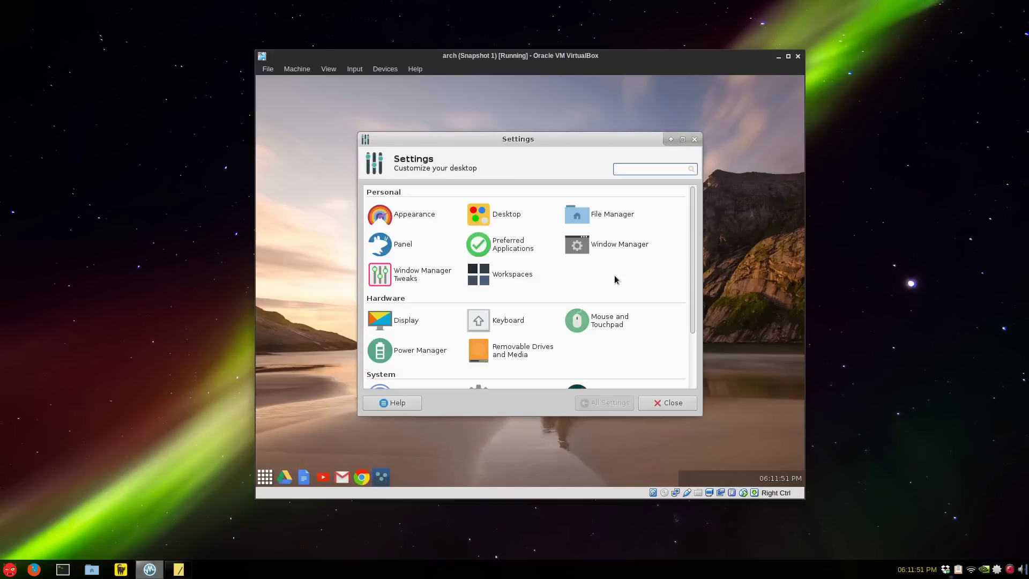
Check the Window Manager themes list, selecting one further down, and return to all settings.
left_click(611, 244)
scroll(452, 323, "down", 10)
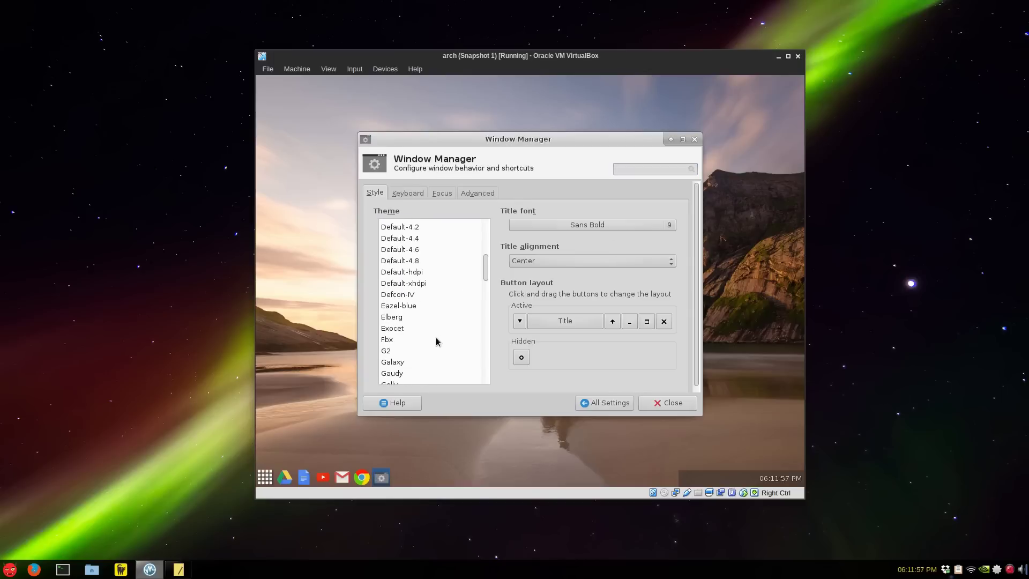
scroll(432, 340, "down", 1)
left_click(424, 367)
left_click(597, 404)
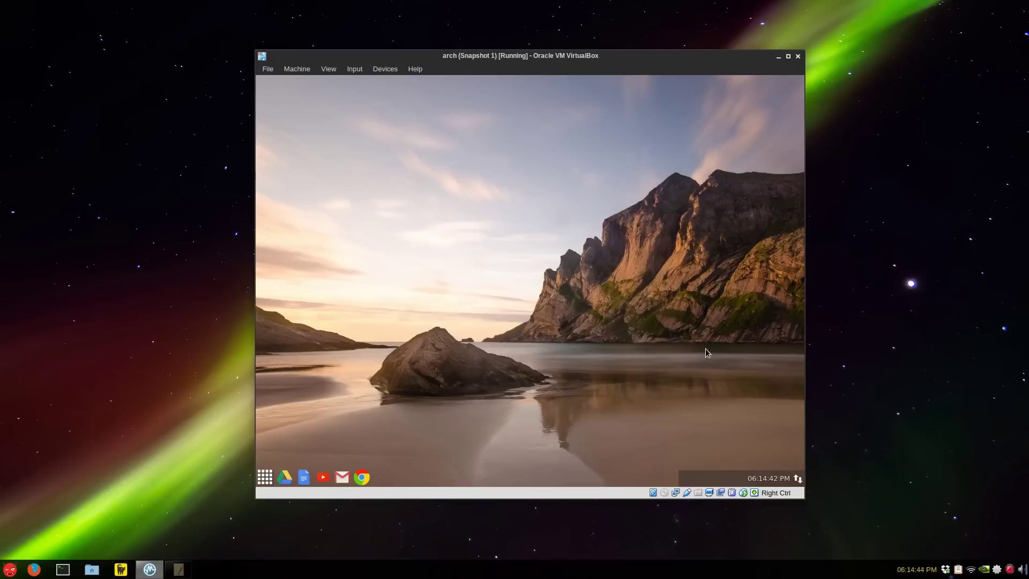
Add a new Launcher item to the bottom-right panel through Add New Items.
right_click(732, 485)
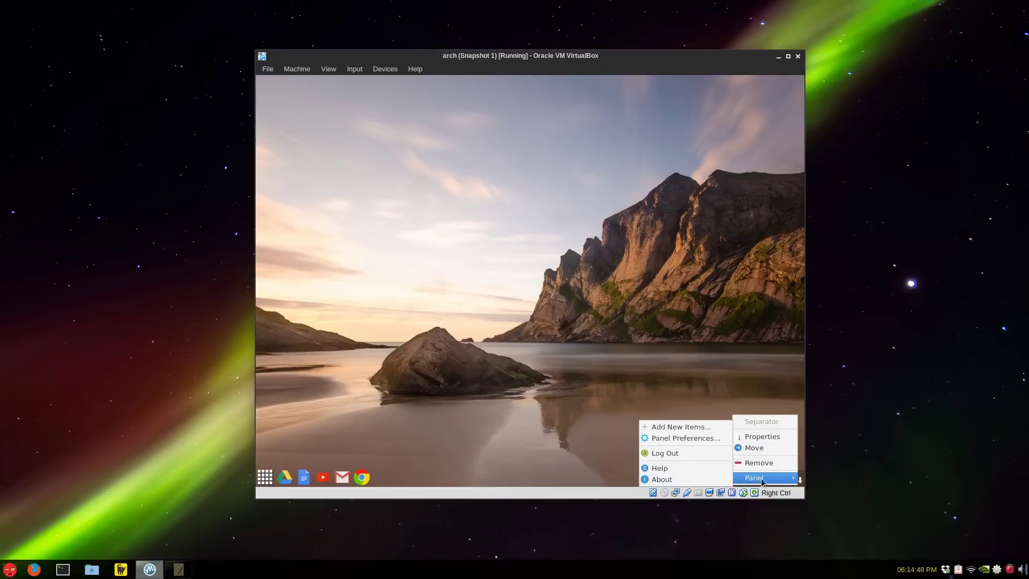
left_click(499, 204)
right_click(486, 169)
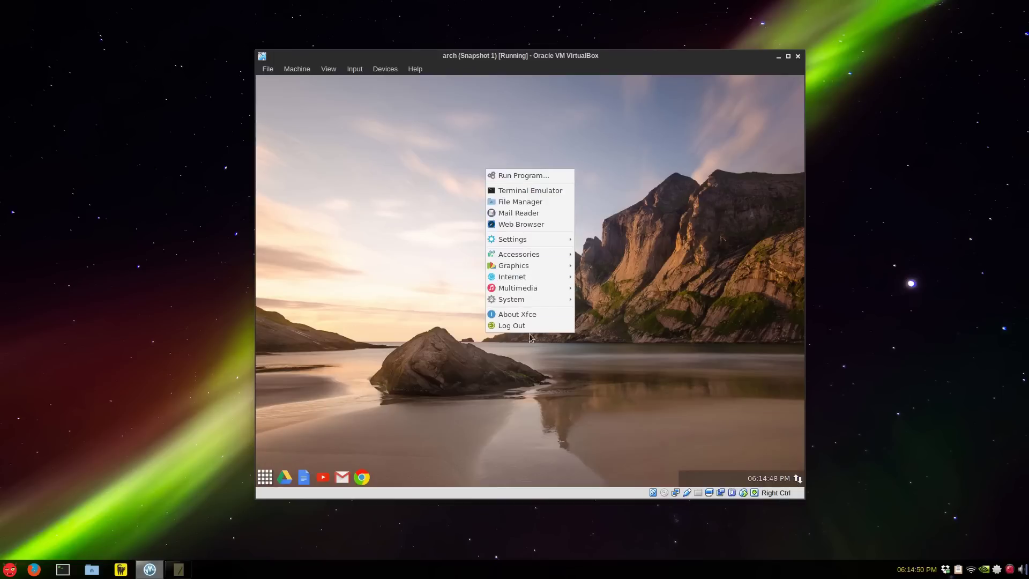
left_click(686, 472)
right_click(704, 485)
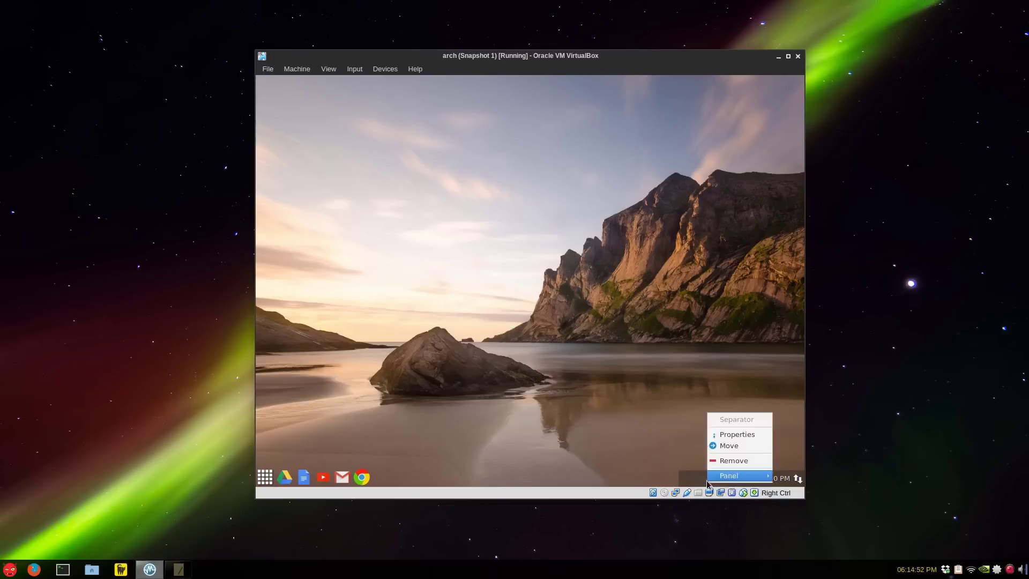
mouse_move(734, 476)
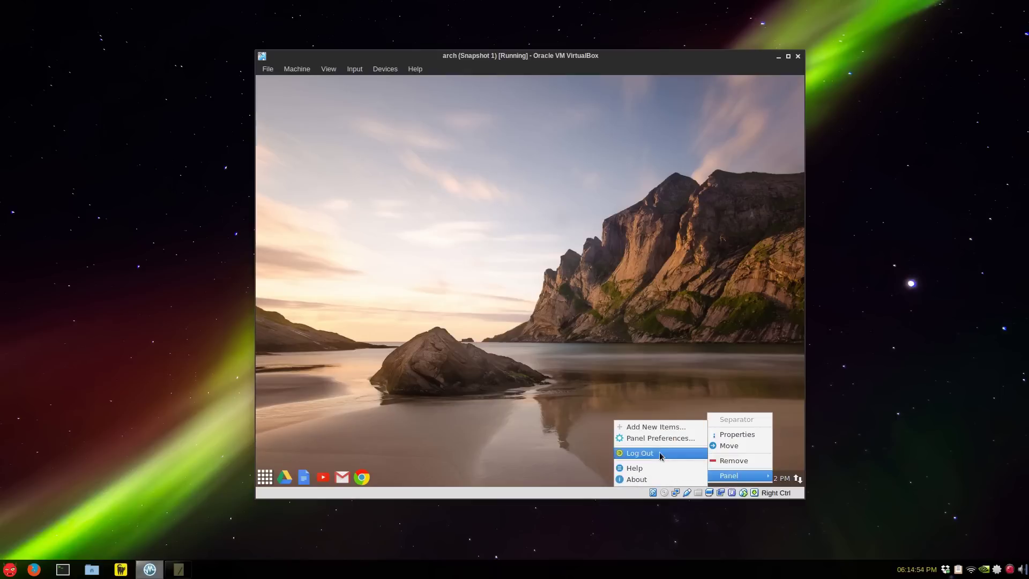
left_click(655, 426)
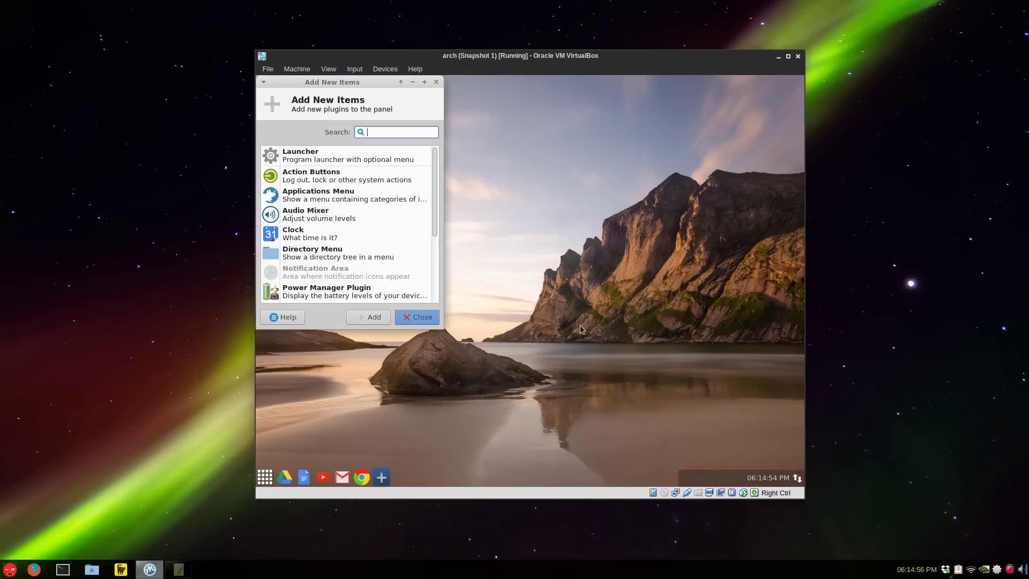
left_click(328, 151)
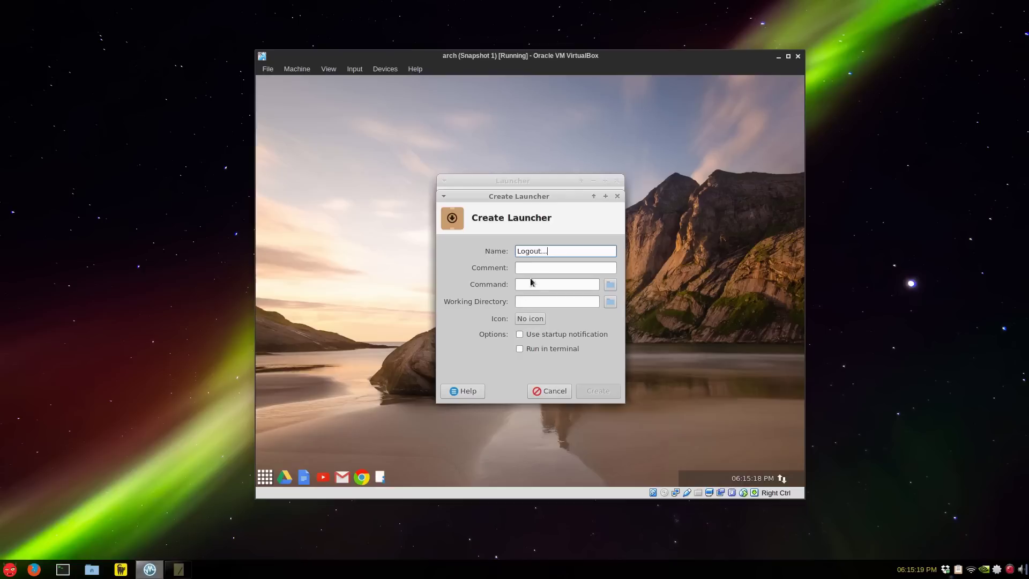
Set the Logout launcher's command to xfce4-session-logout and its icon to view-refresh.
left_click(532, 283)
type("x")
type("fc")
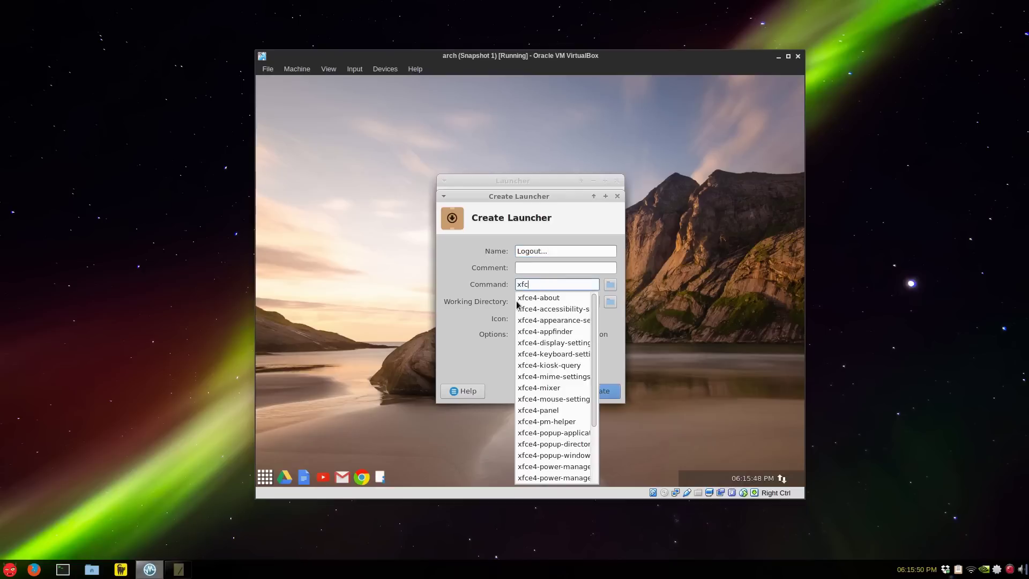
type("e4-se")
key("Down")
key("Down")
key("Return")
left_click(535, 321)
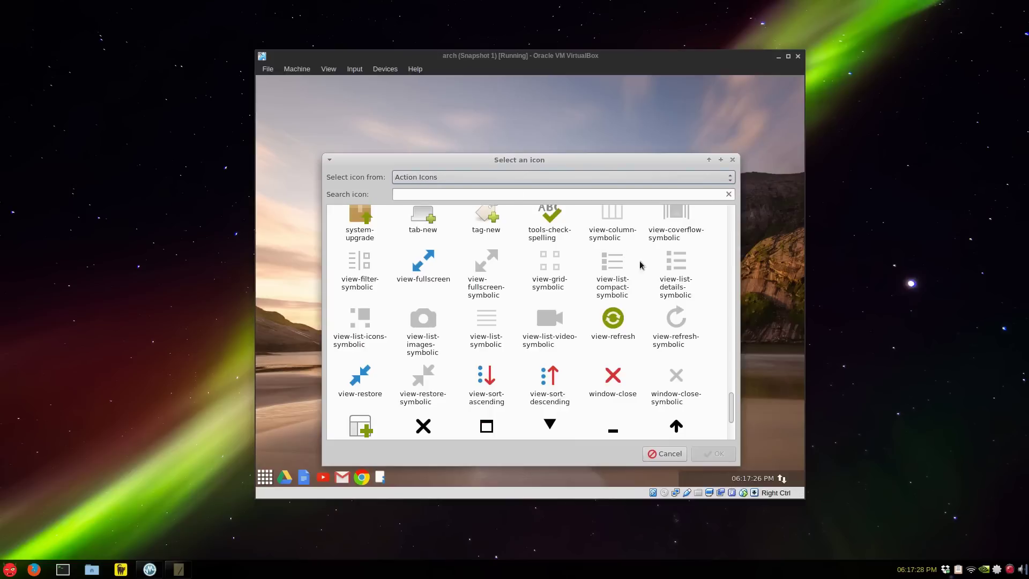
left_click(610, 329)
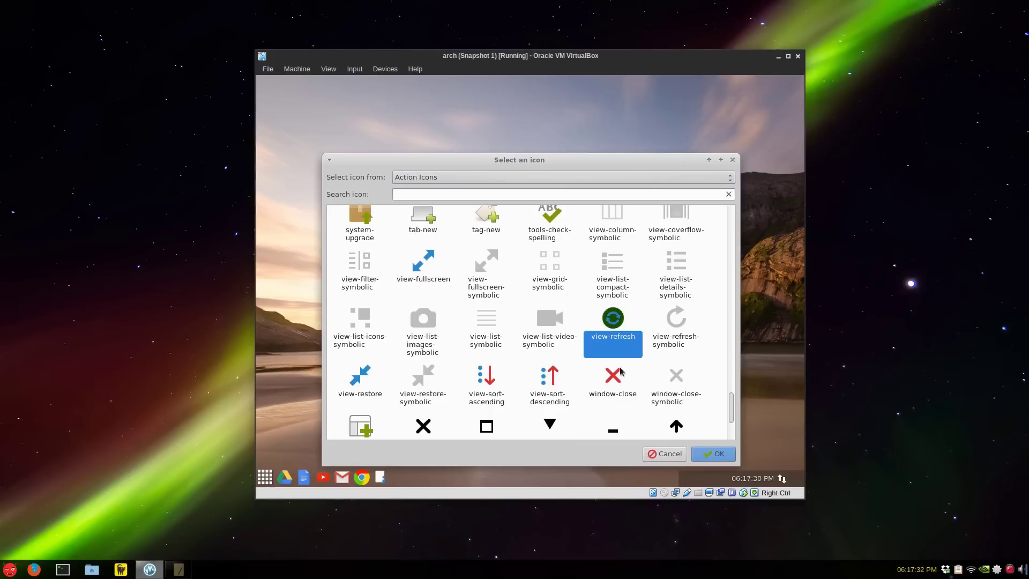
left_click(703, 451)
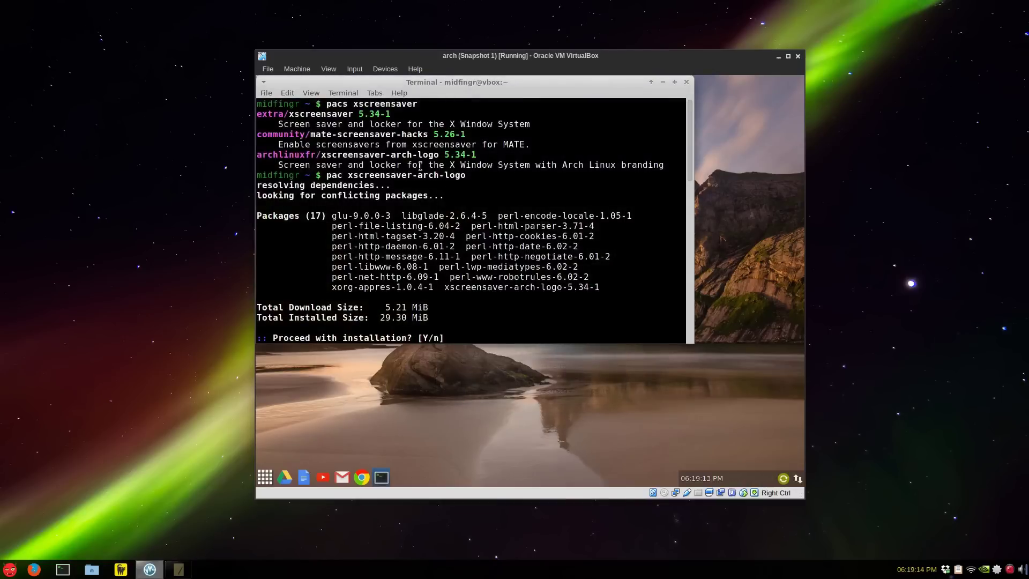
Confirm installing xscreensaver-arch-logo's 17 packages, then run xscreensaver-demo.
double_click(349, 156)
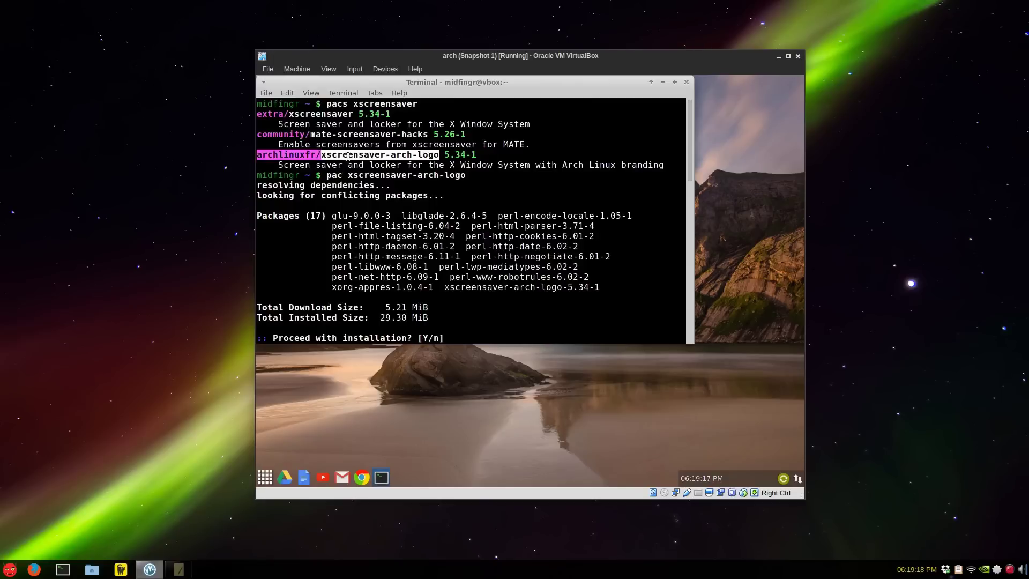
left_click(348, 156)
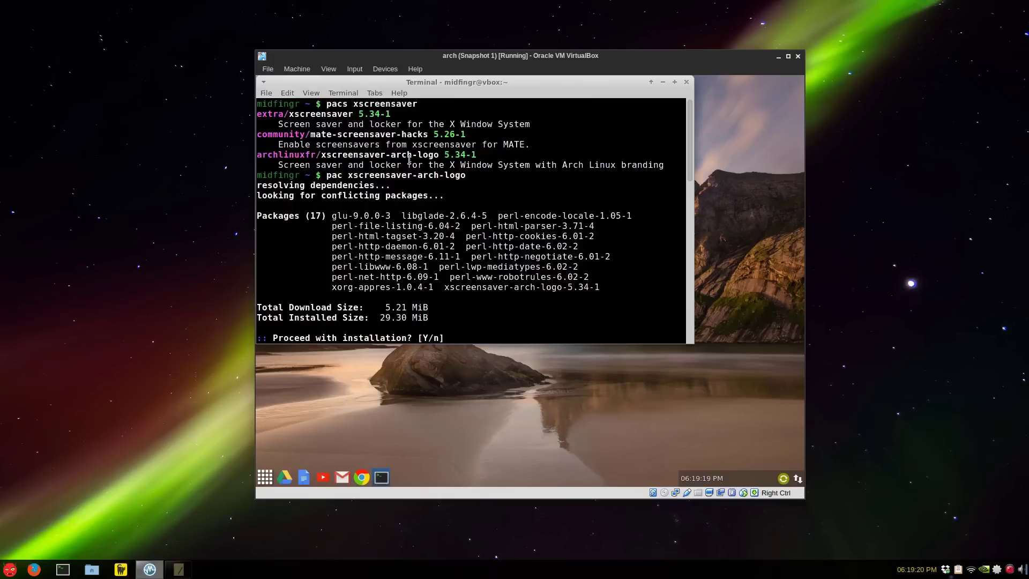
key("Return")
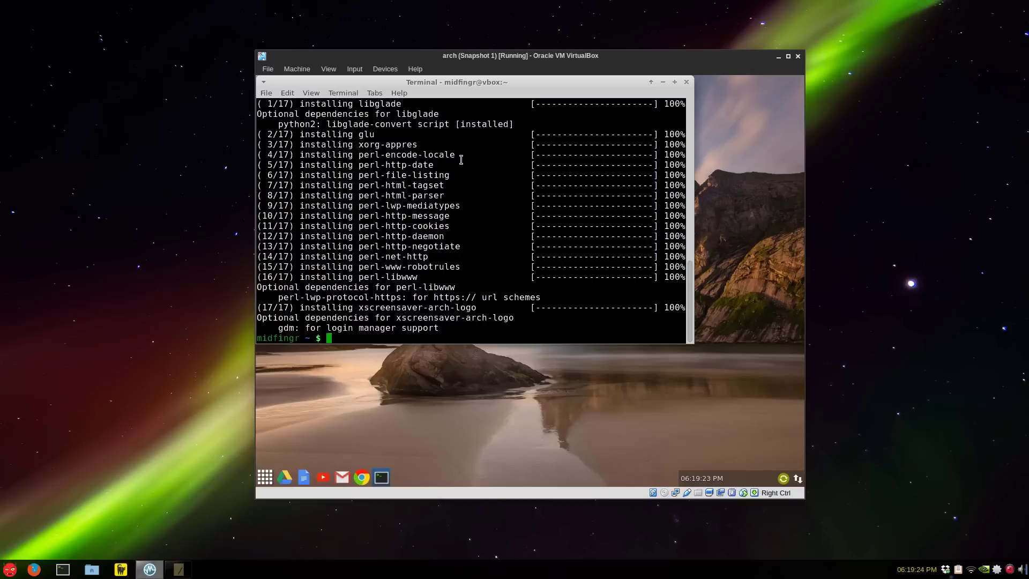
type("xscreensaver")
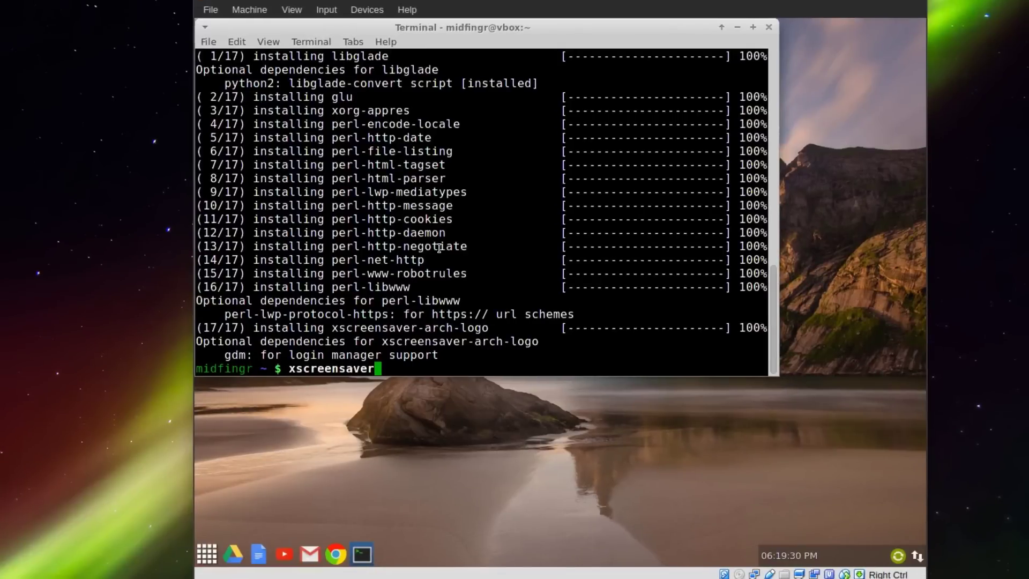
type("-demo")
key("Return")
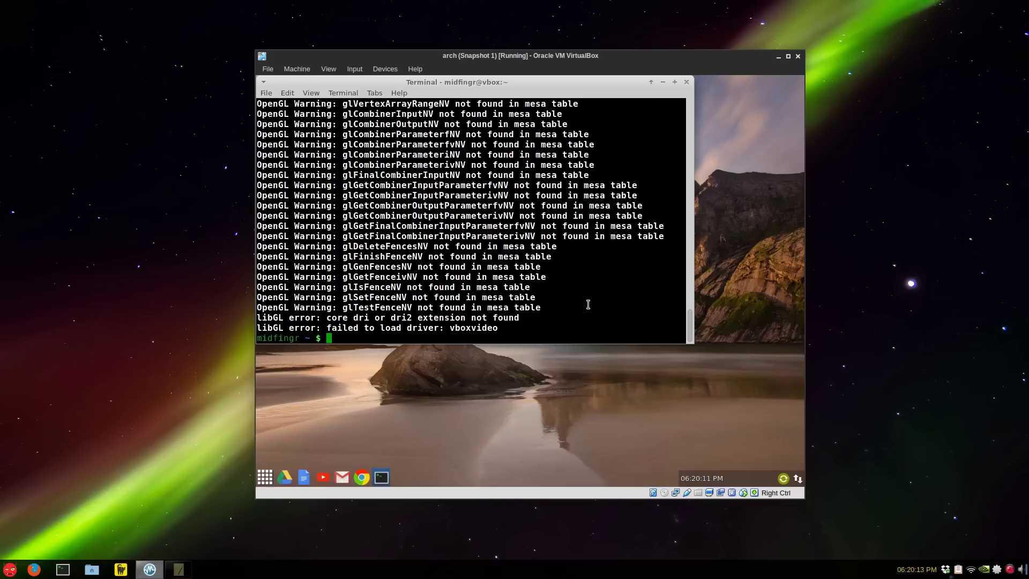
Lock the screen by running xscreensaver-command -lock.
type("xscreensaver-coo")
key("BackSpace")
type("mmand -loc")
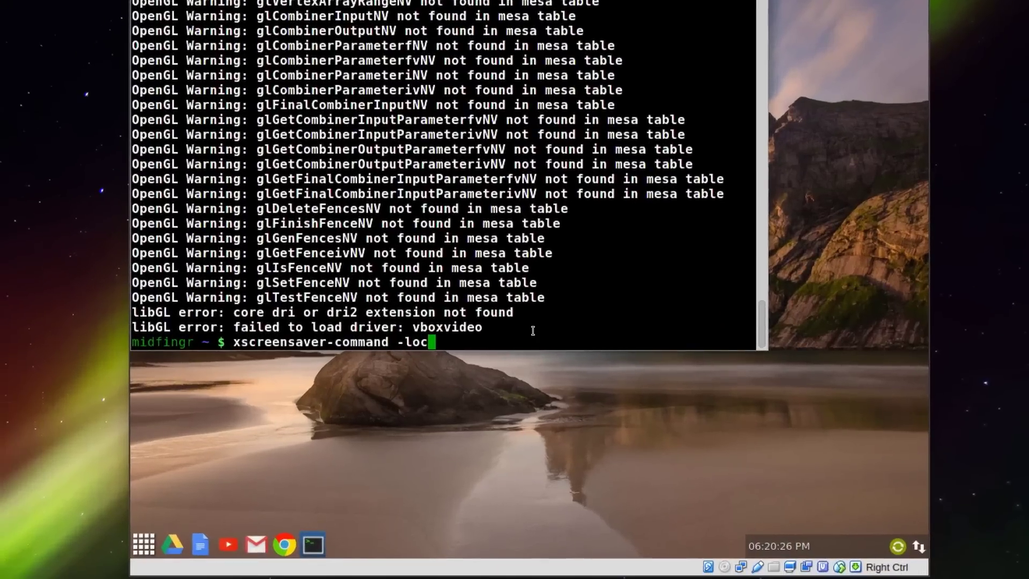
type("k")
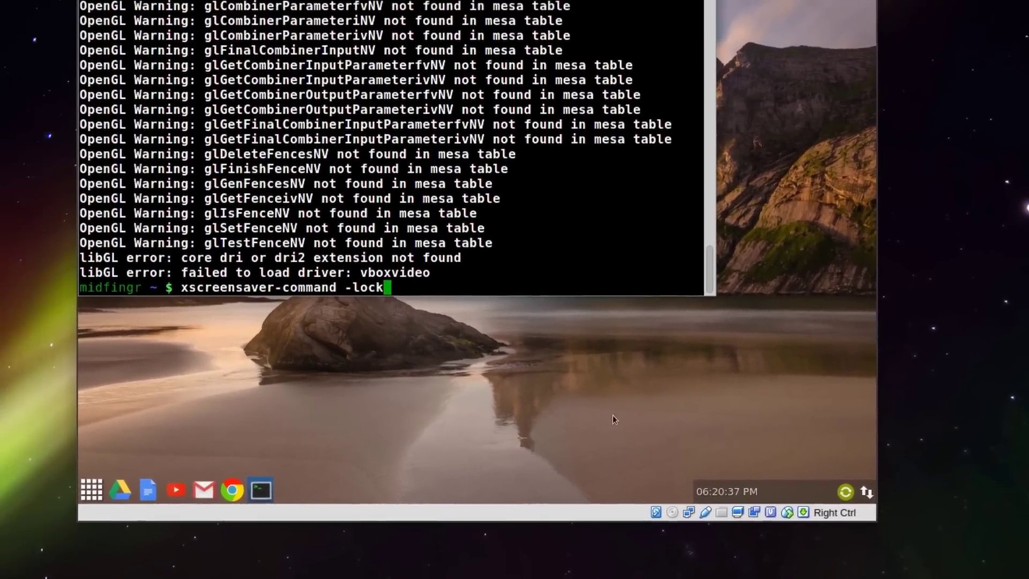
key("Return")
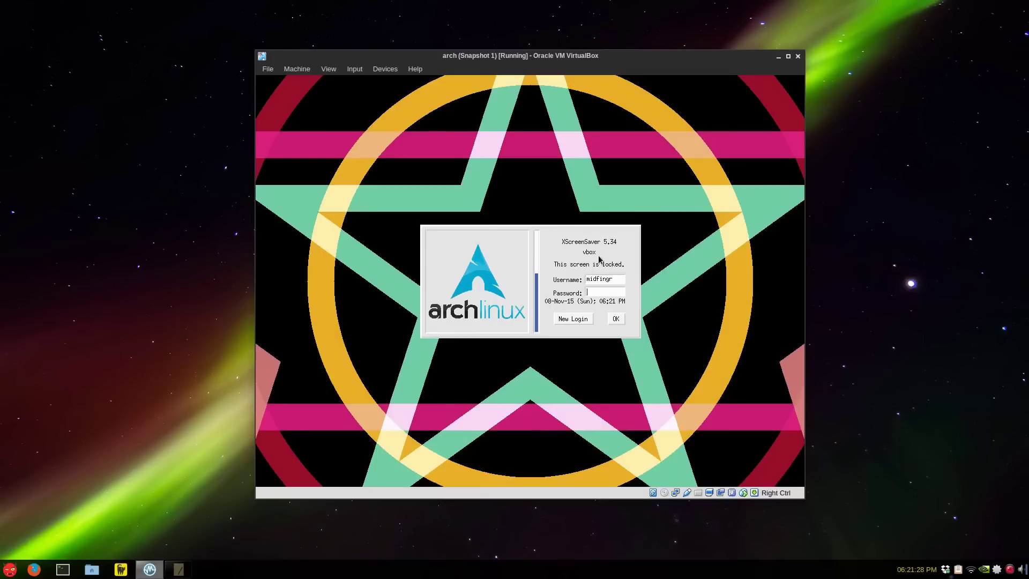
Unlock the screen by entering the account password.
type("**")
key("Return")
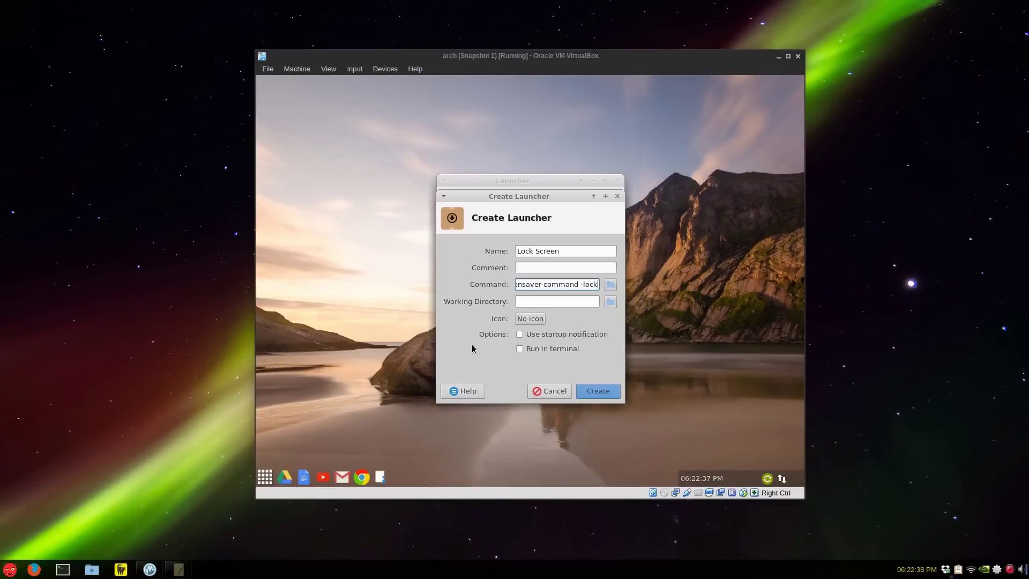
Review the xscreensaver-command -lock text in the launcher's Command field.
left_click(555, 285)
left_click(551, 286)
triple_click(550, 285)
left_click(532, 284)
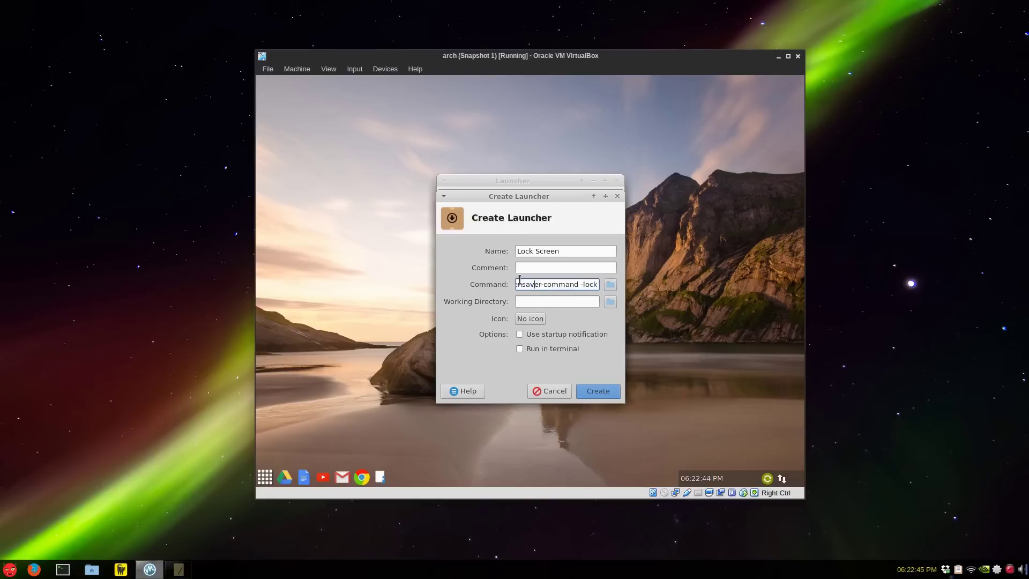
Give Lock Screen the preferences-desktop-privacy padlock icon, create it, and bring up its Move option.
left_click(543, 319)
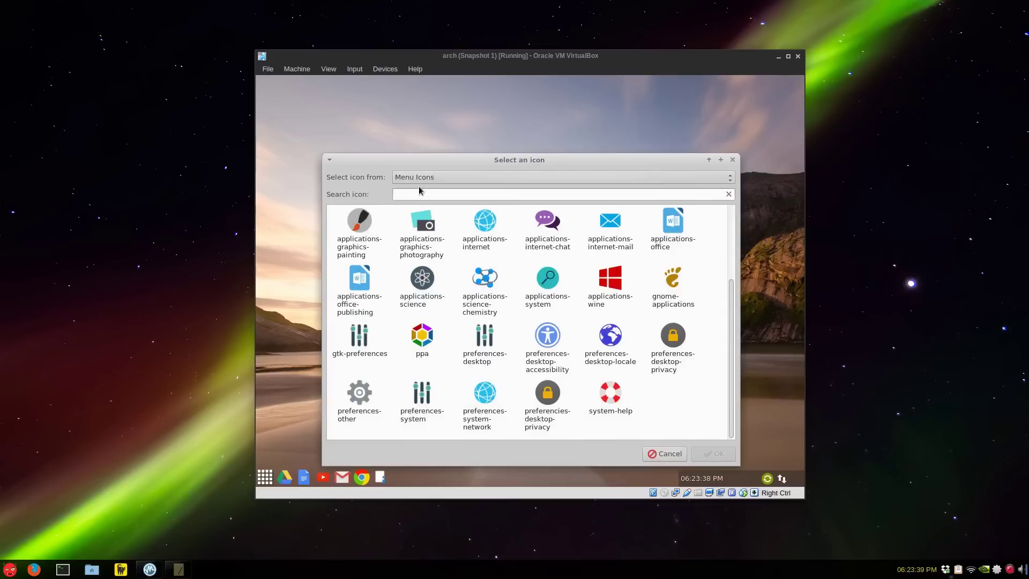
left_click(554, 399)
left_click(706, 455)
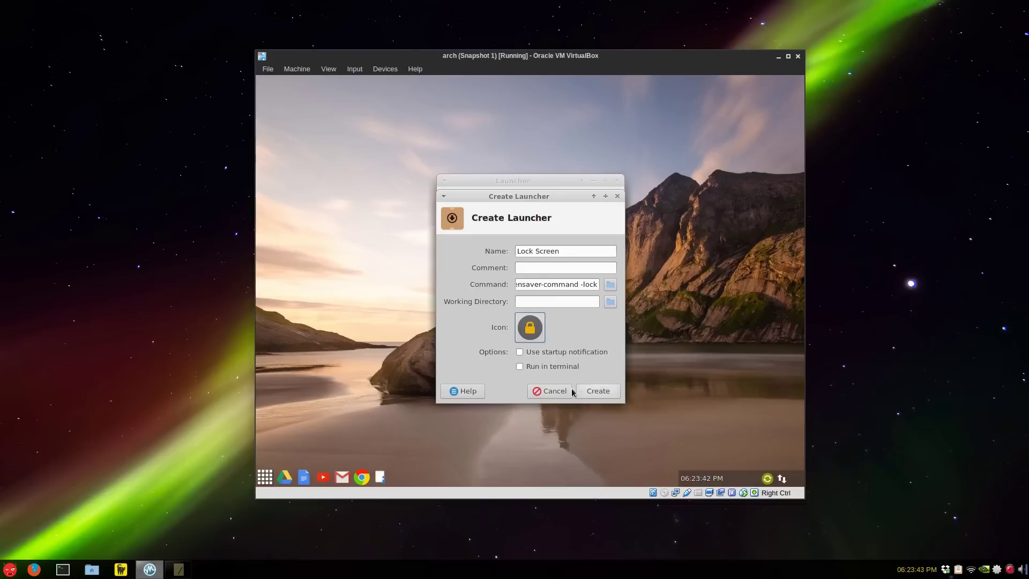
left_click(600, 393)
left_click(602, 395)
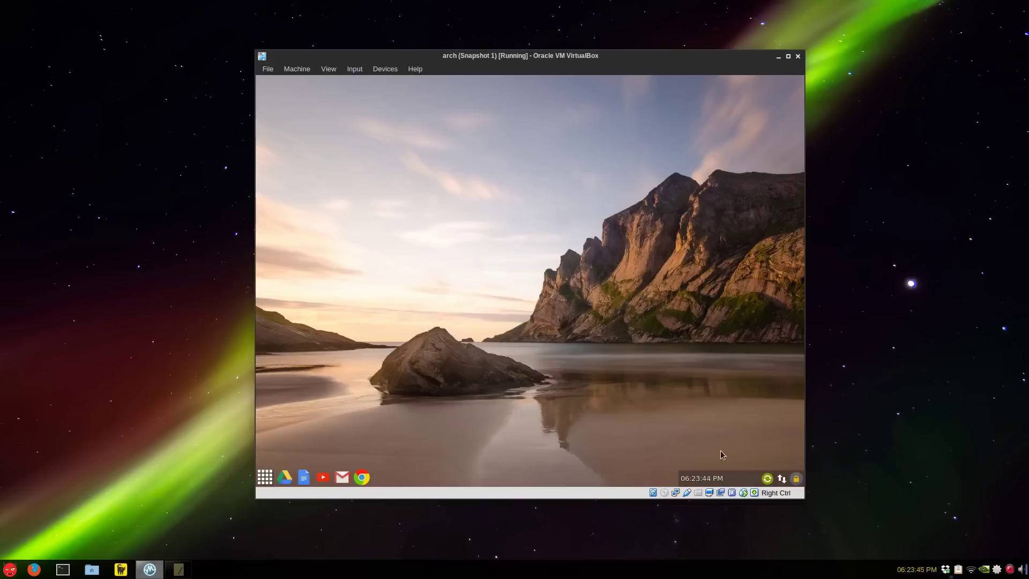
right_click(796, 478)
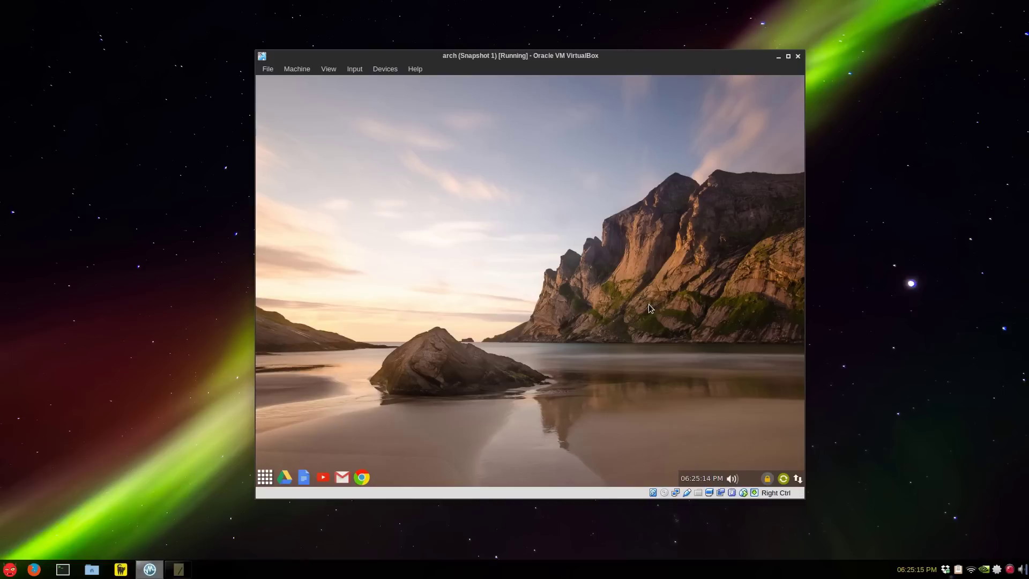
Run the VM full screen and shorten the clock panel's length from 23% to 17%.
key("ctrl+f")
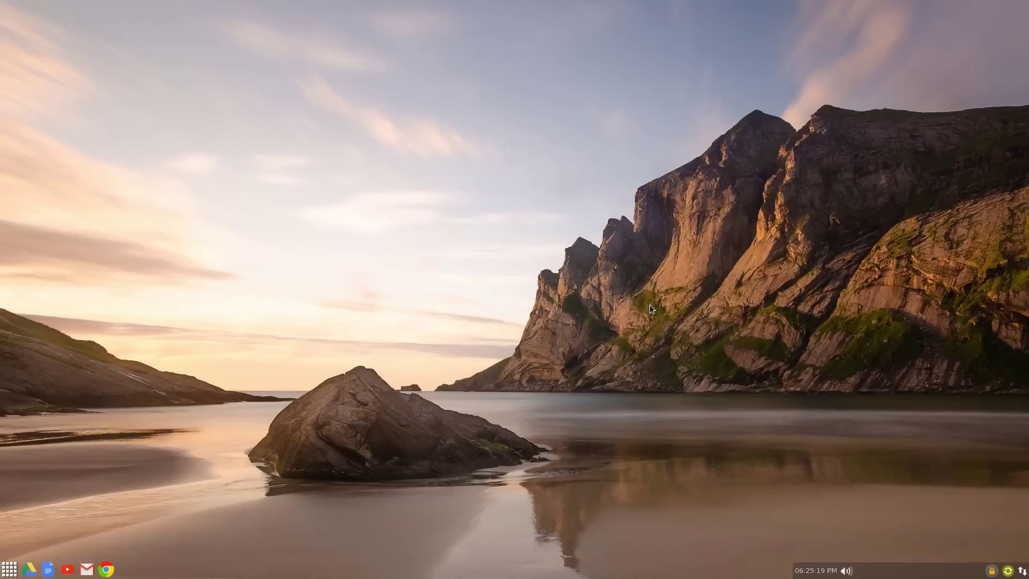
right_click(895, 569)
mouse_move(911, 570)
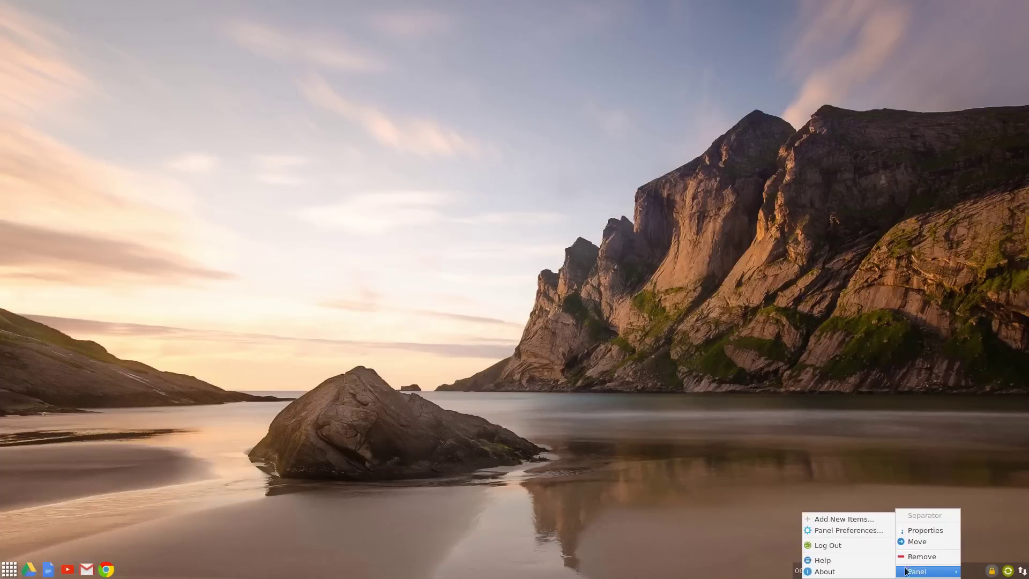
left_click(854, 529)
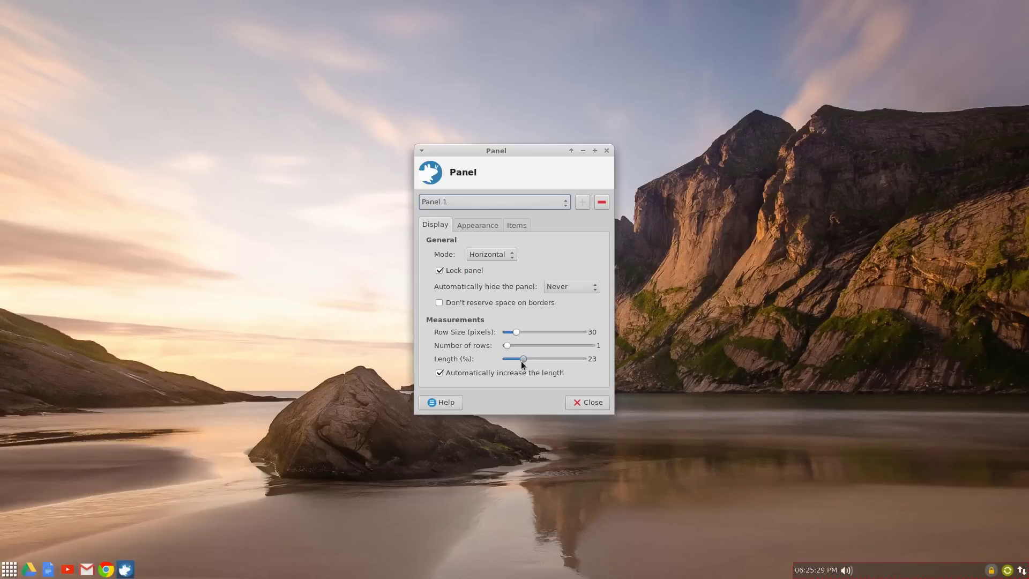
left_click_drag(523, 359, 518, 363)
left_click(592, 404)
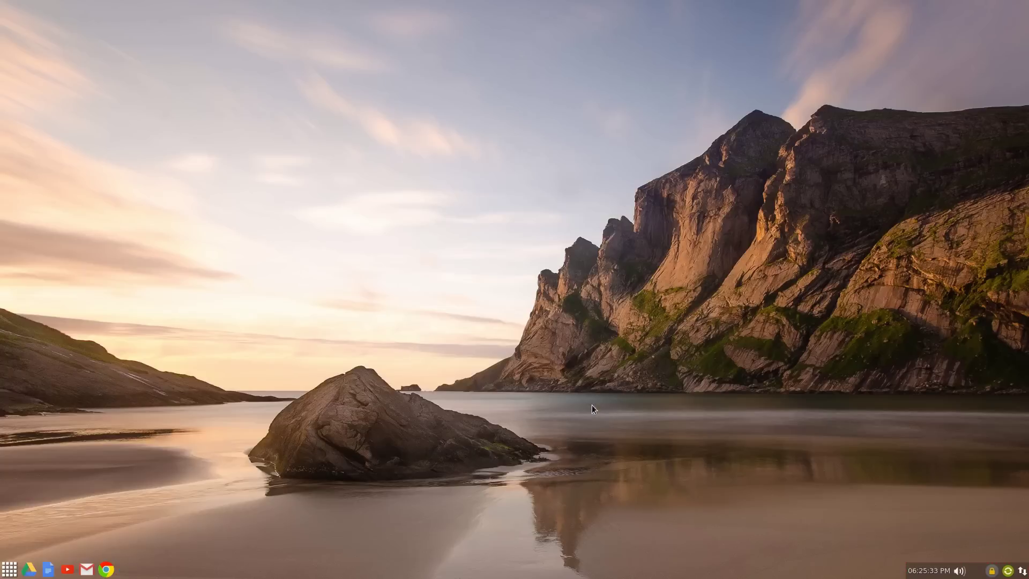